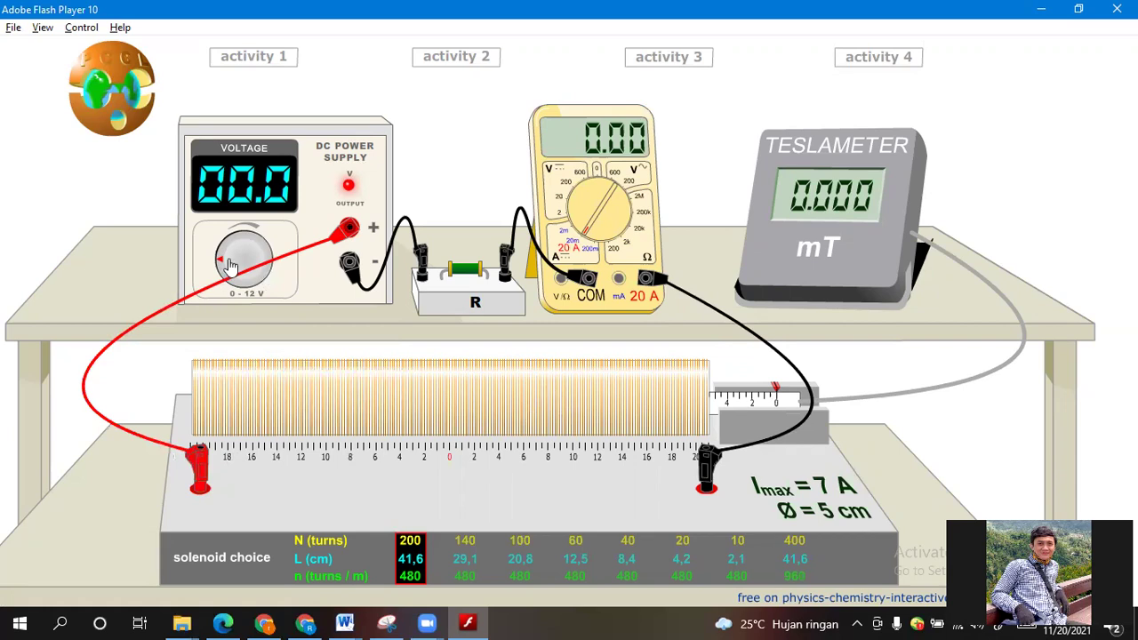
Step: Check the worksheet's first current value and adjust the power supply to 0.9 V for a current of 0.20 A through the solenoid
drag(228, 265, 350, 457)
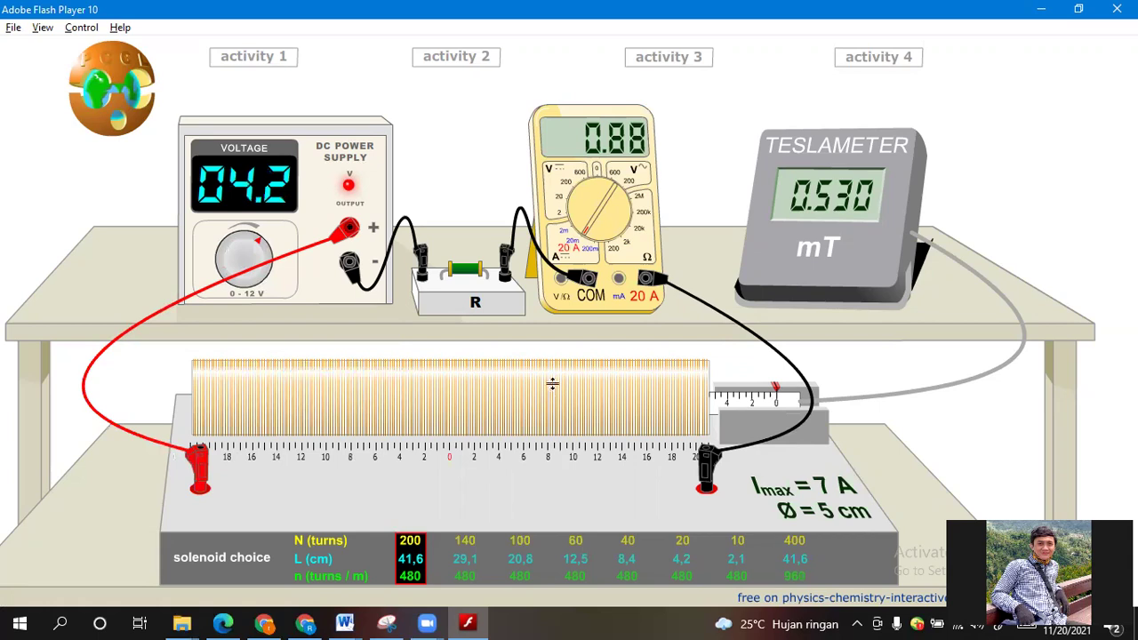
key(alt+Tab)
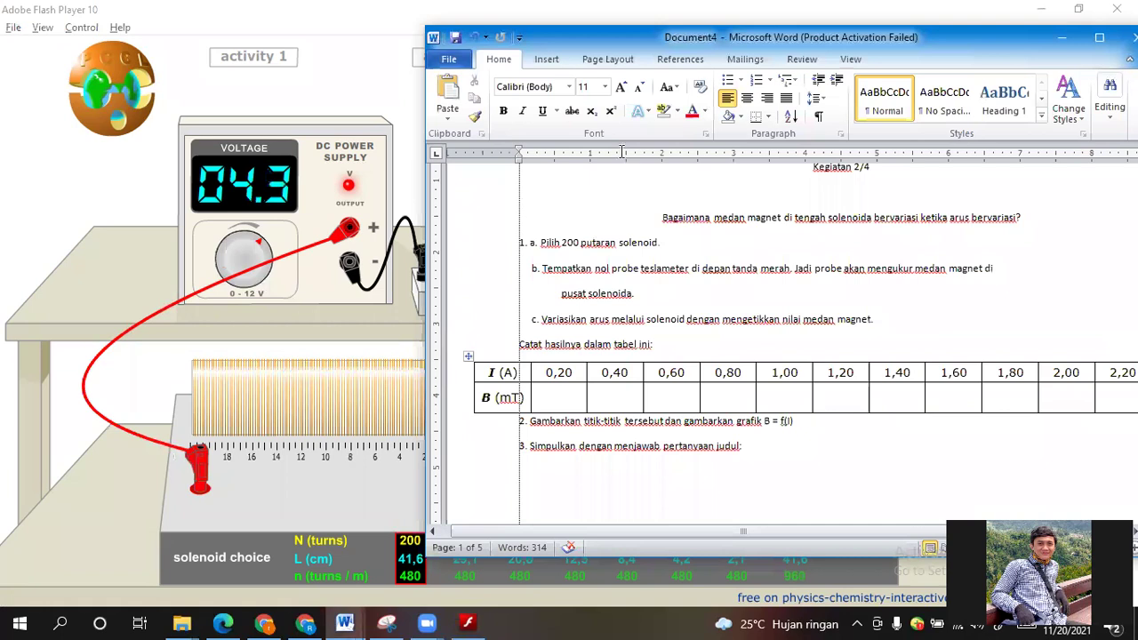
key(alt+Tab)
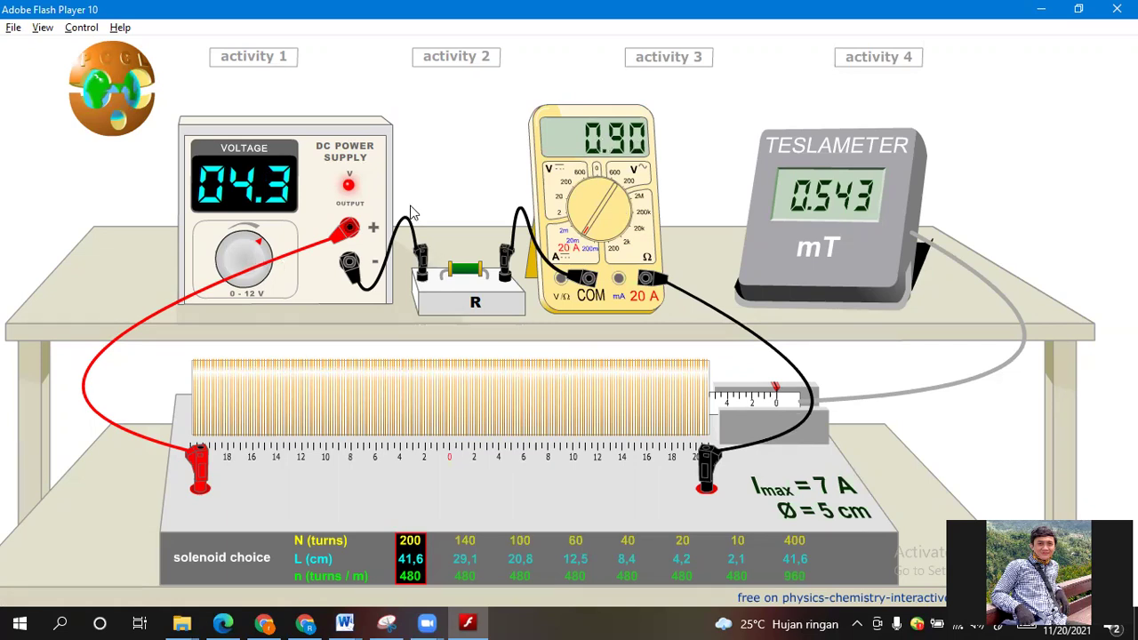
drag(222, 267, 198, 243)
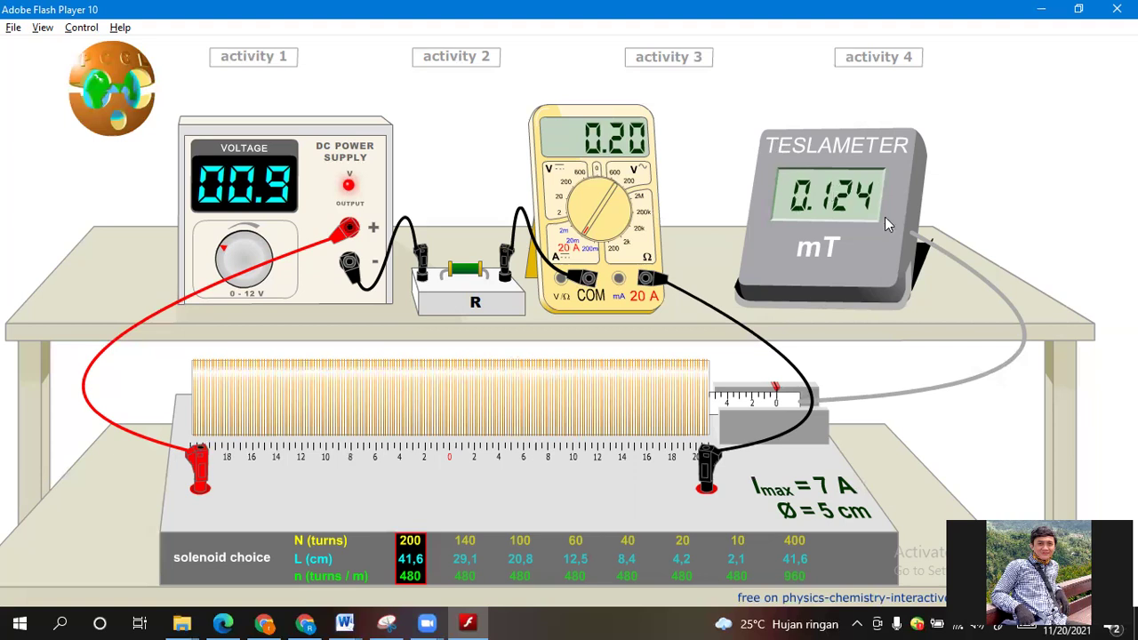
Step: Switch to the Word worksheet and record 0,124 in the B (mT) row under 0,20 A
click(344, 622)
click(434, 572)
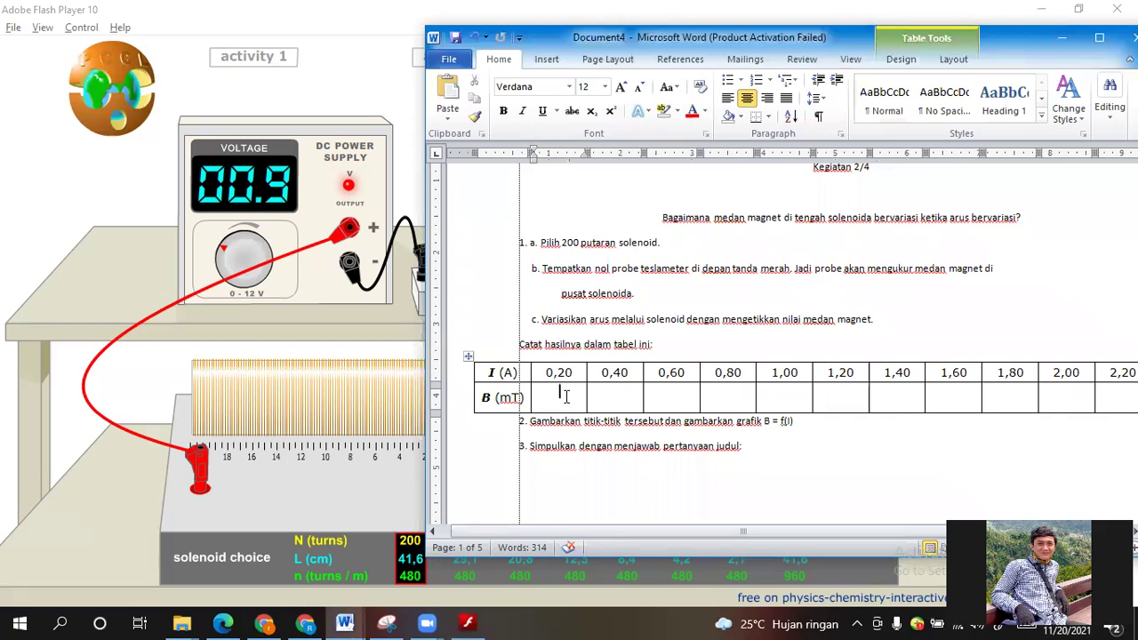
text(1,)
click(309, 495)
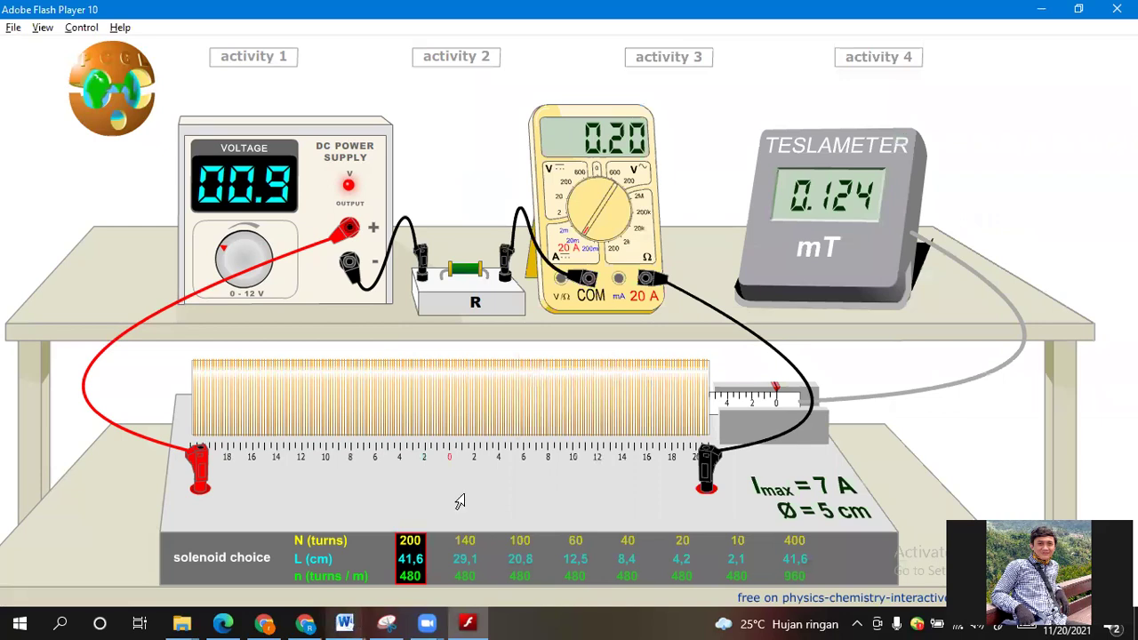
key(alt+Tab)
key(BackSpace)
key(BackSpace)
text(0,124)
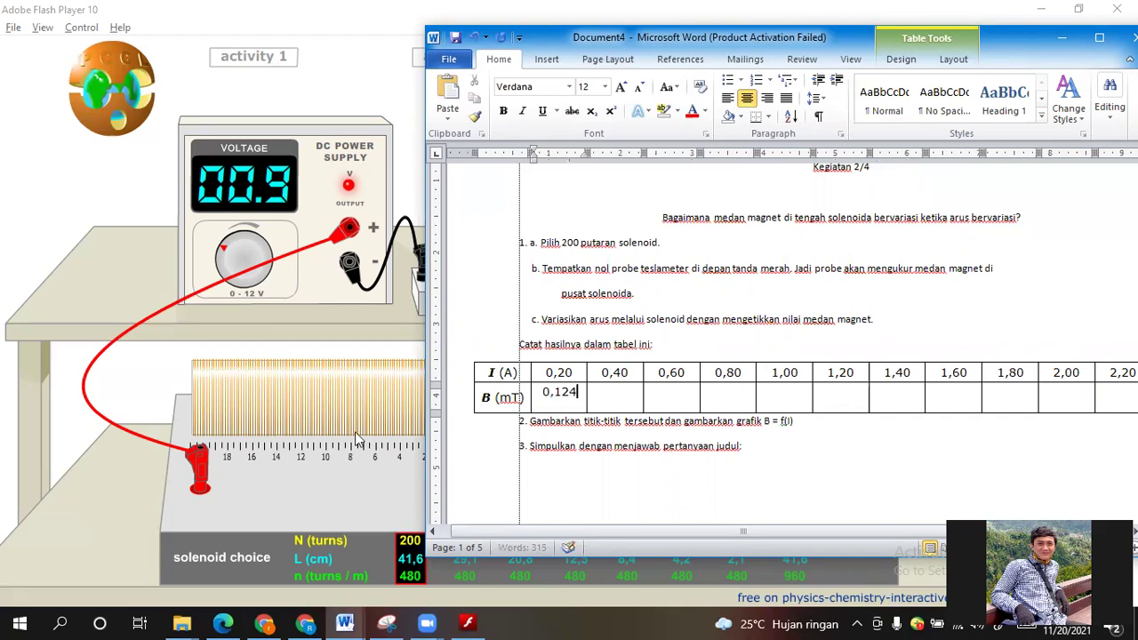
Step: Return to the solenoid simulation and raise the supply voltage to 1.9 V for a current of 0.40 A
click(481, 555)
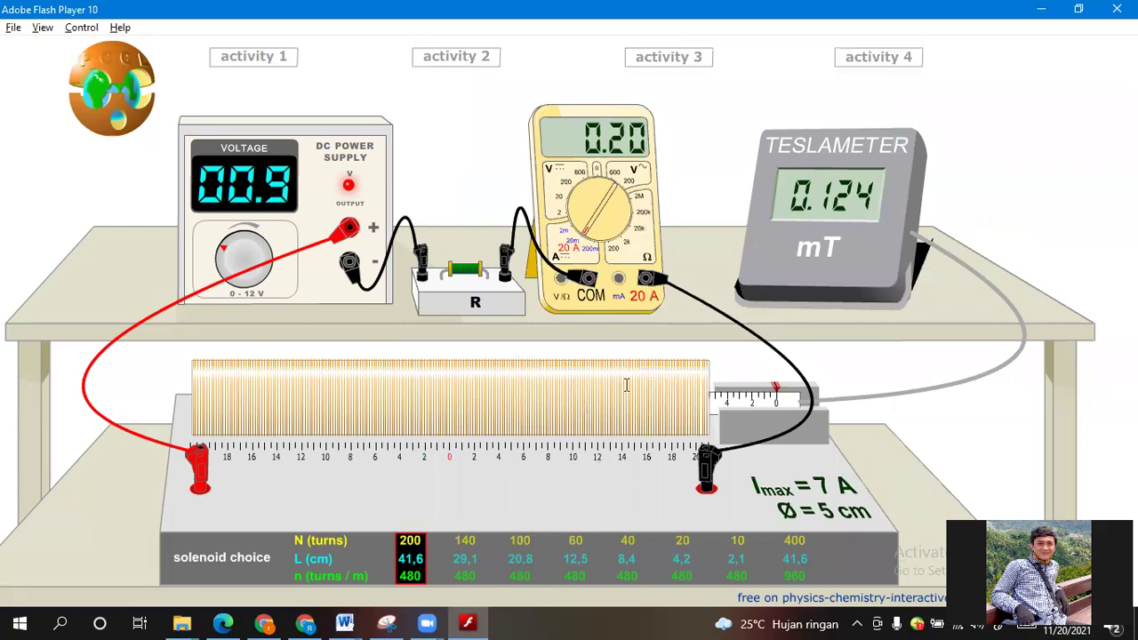
key(alt+Tab)
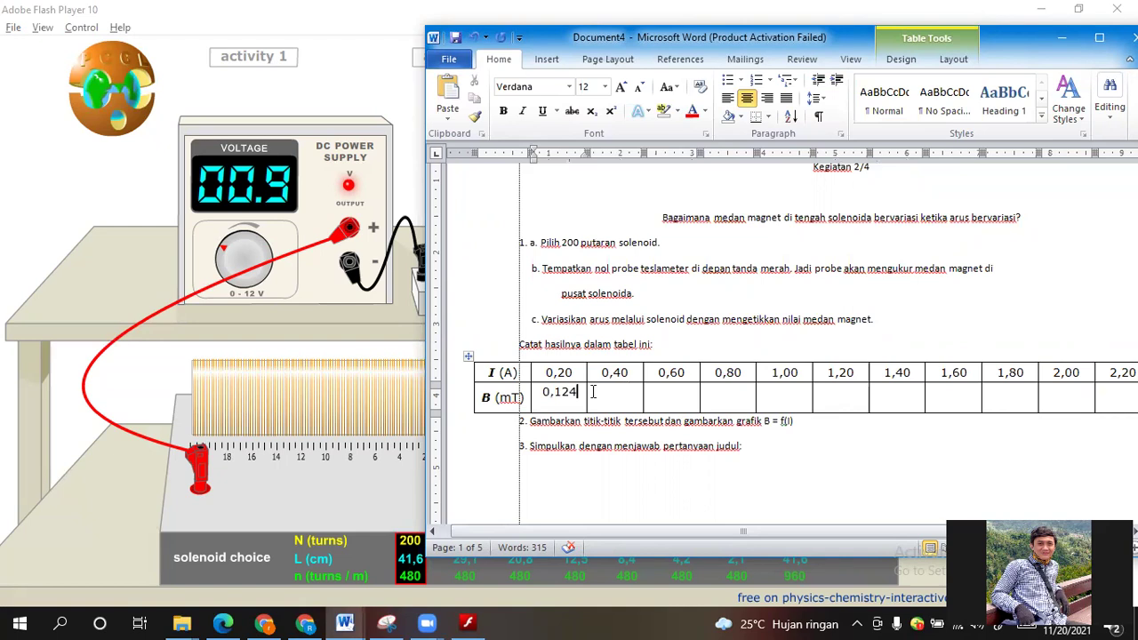
click(335, 365)
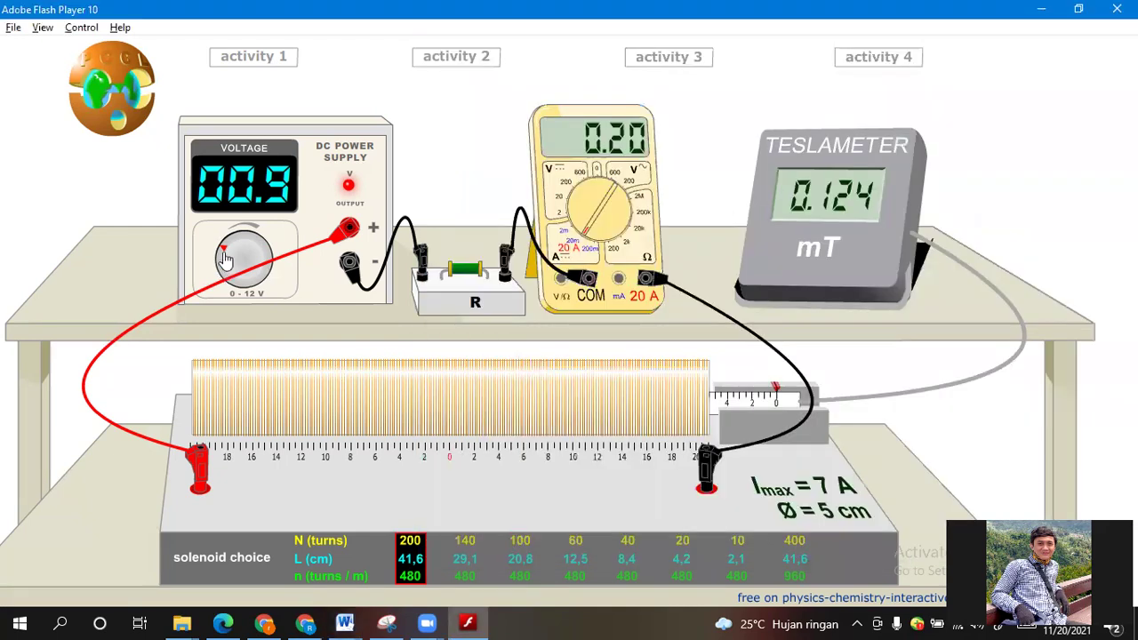
drag(225, 257, 219, 223)
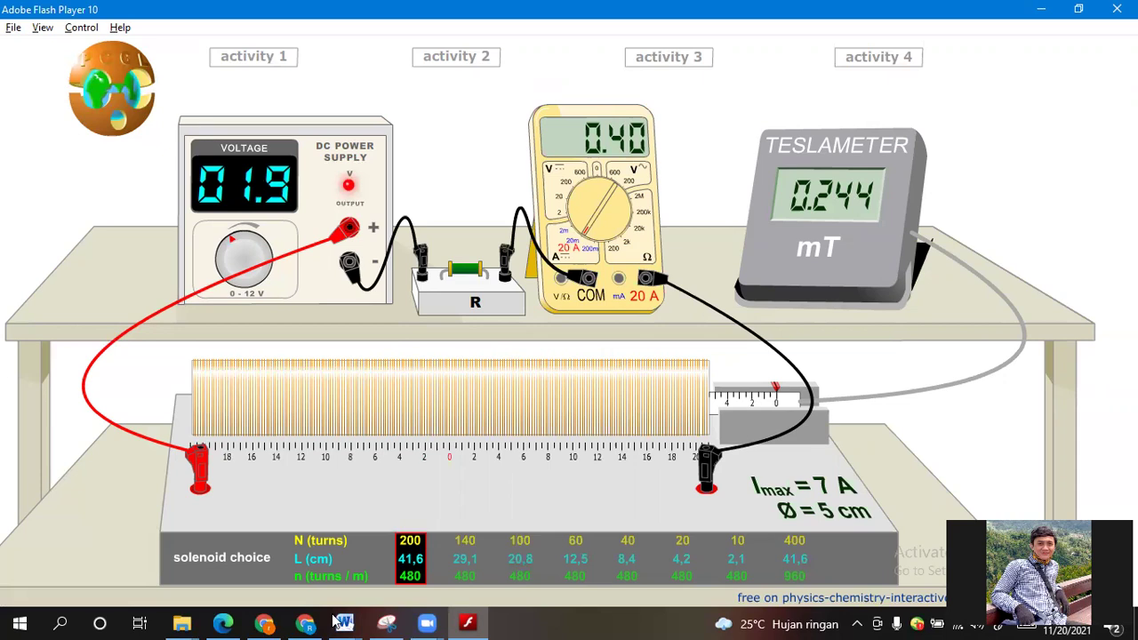
Step: Record the teslameter reading 0,244 in the Word table's B (mT) row under 0,40 A
mouse_move(342, 622)
click(759, 578)
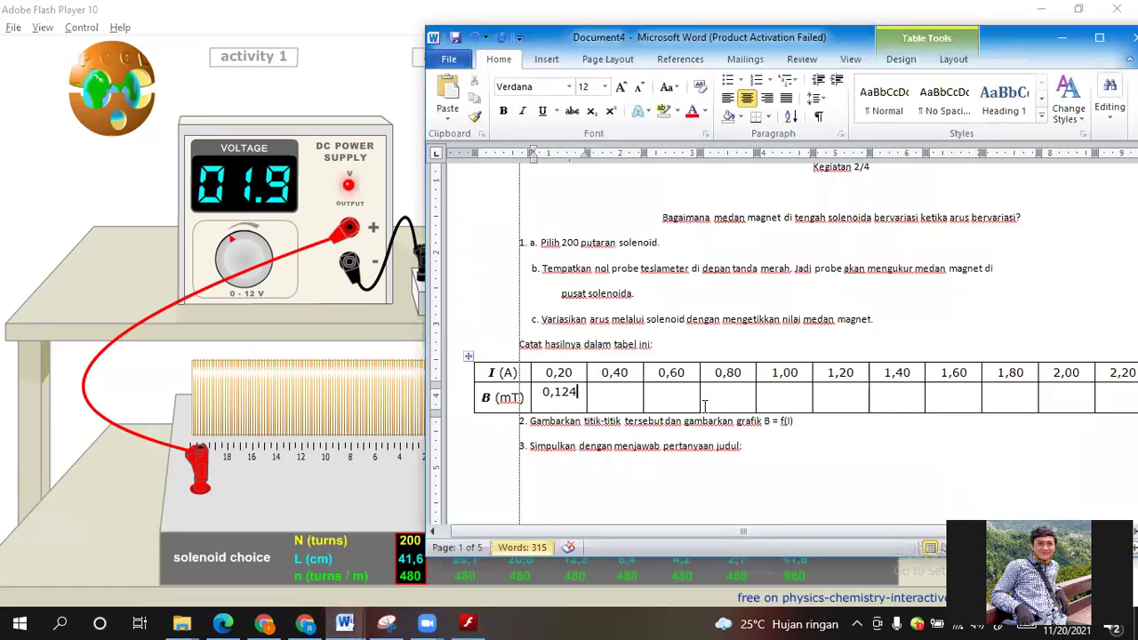
click(621, 398)
text(0,)
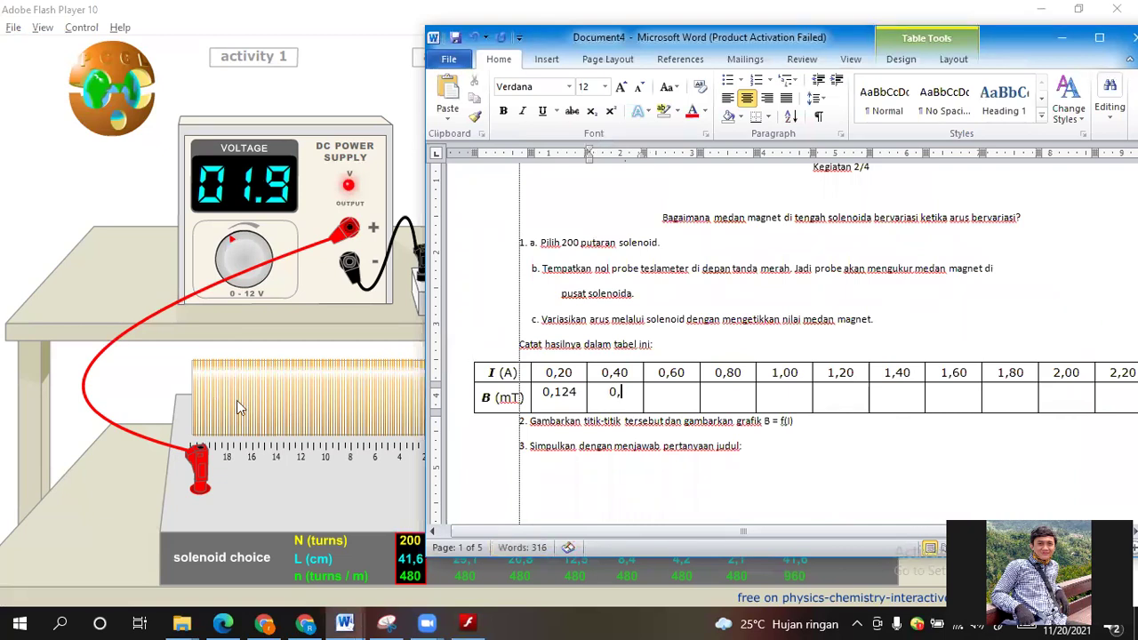
click(425, 579)
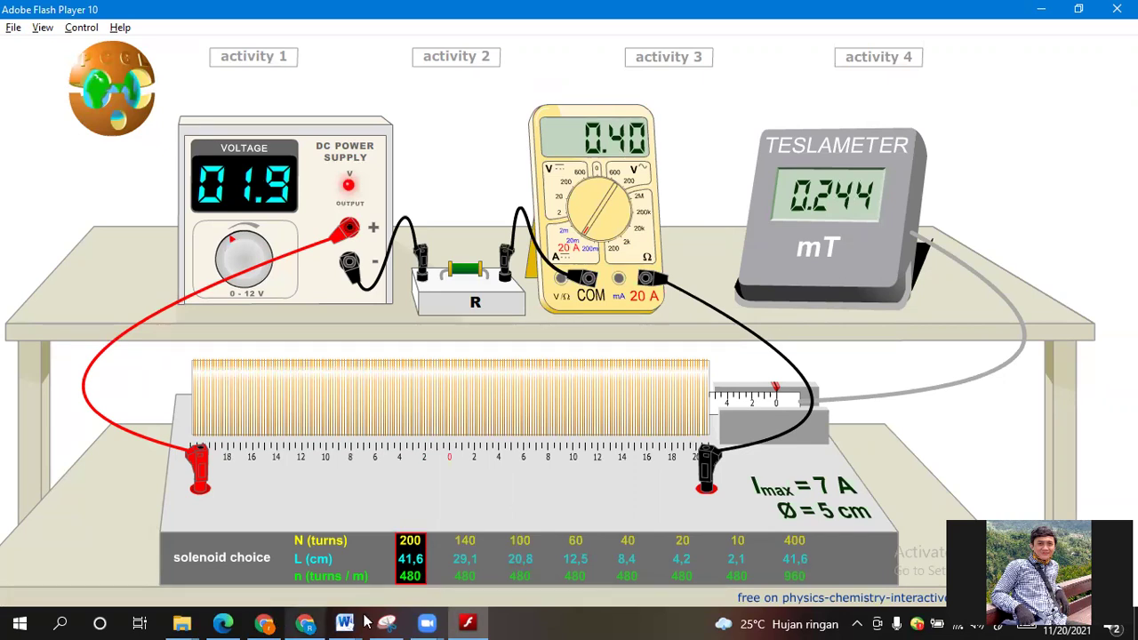
click(355, 622)
click(421, 562)
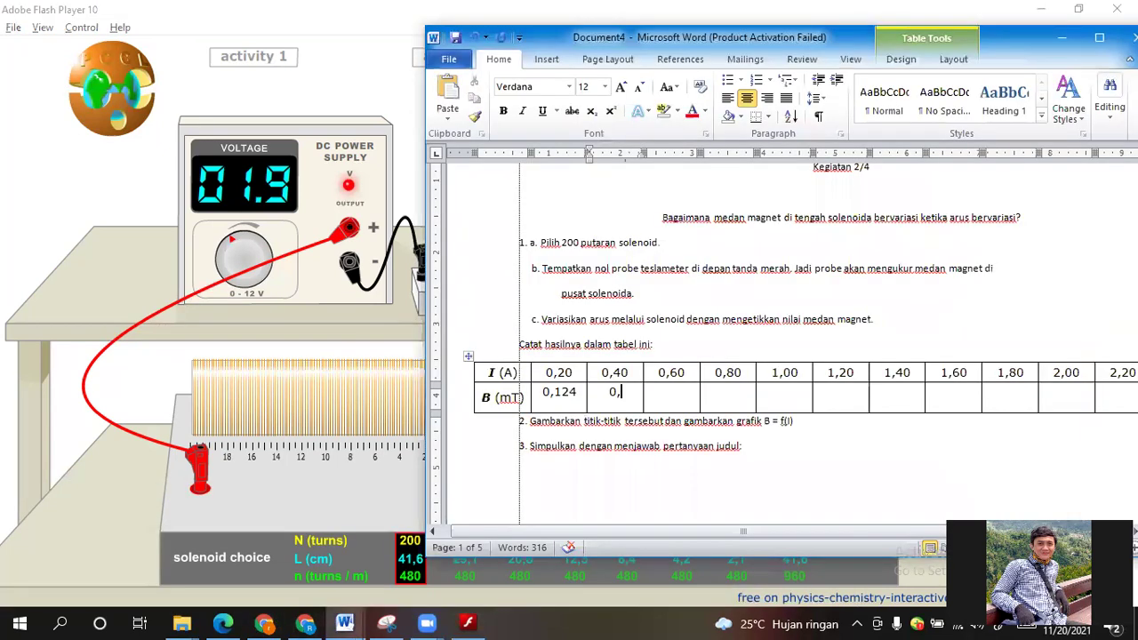
text(244)
Step: Place the cursor in the B cell under 0,60 A, then raise the simulation's supply voltage to 2.8 V for 0.60 A
mouse_move(777, 531)
mouse_down()
mouse_move(871, 526)
mouse_move(766, 531)
mouse_up()
click(693, 392)
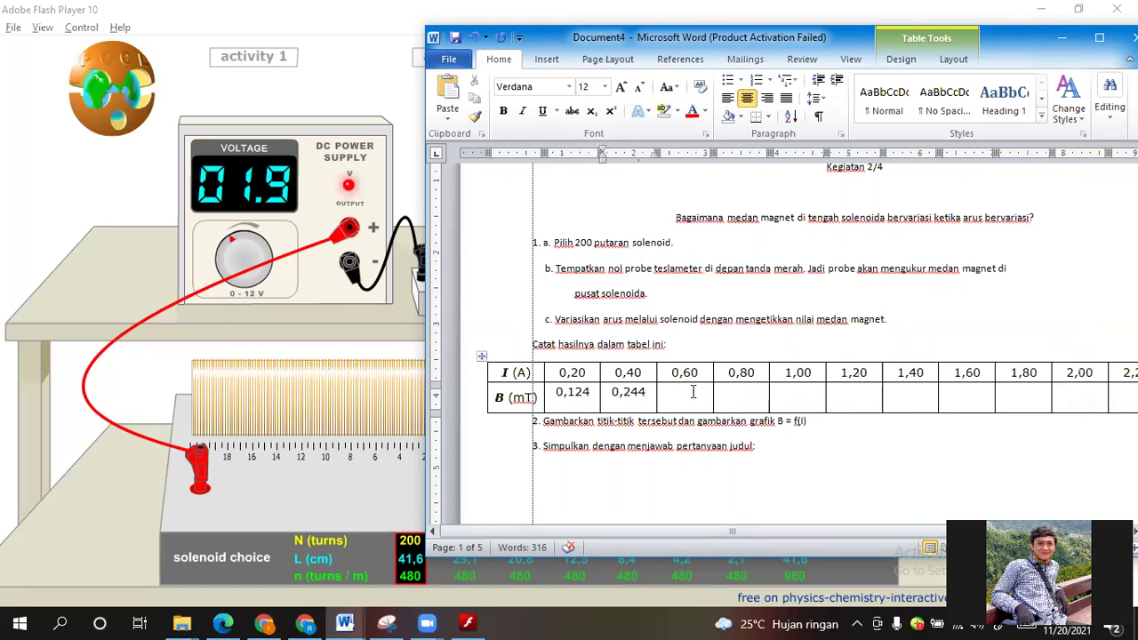
click(244, 266)
drag(238, 256, 242, 255)
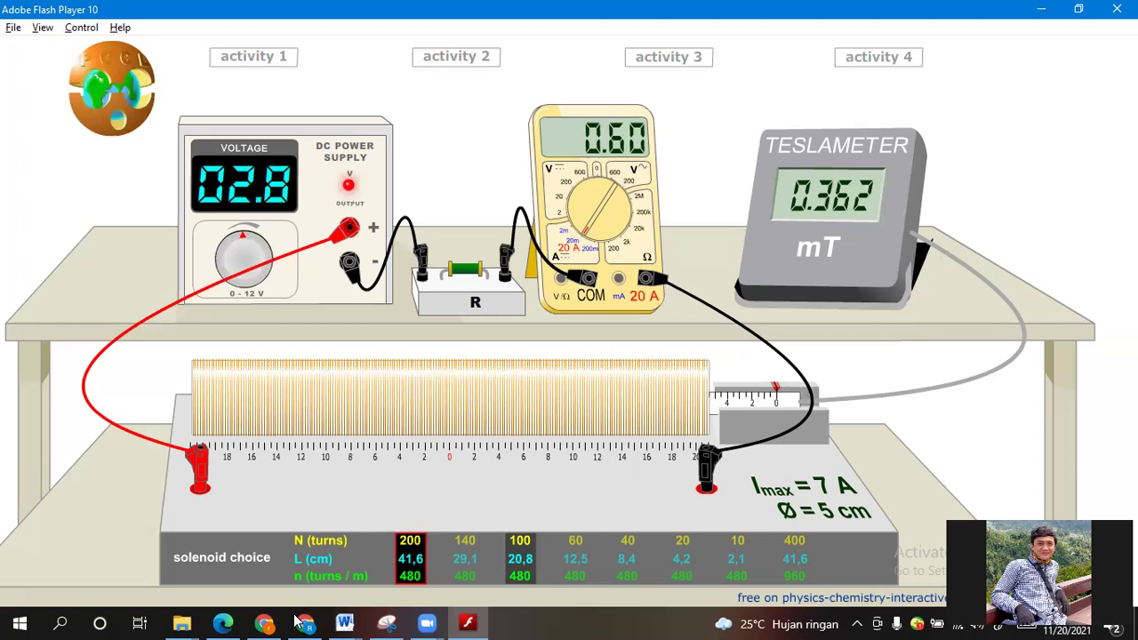
Step: Enter 0,362 in the Word table's B (mT) row under 0,60 A, rechecking the teslameter reading in the simulation
click(345, 622)
text(0,6)
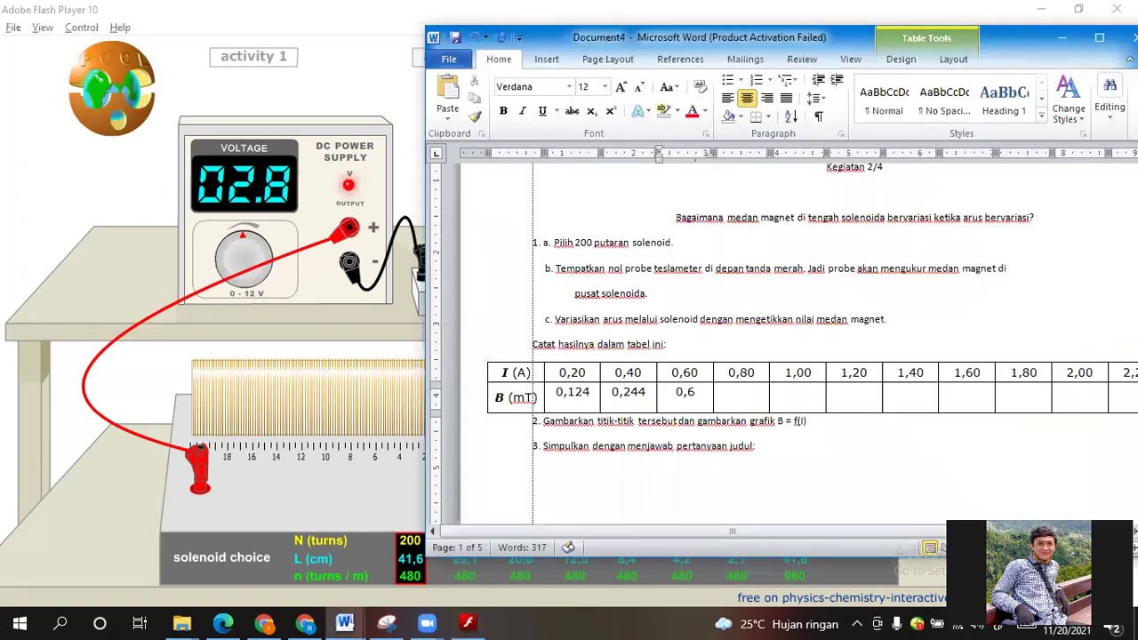
text(32)
click(354, 412)
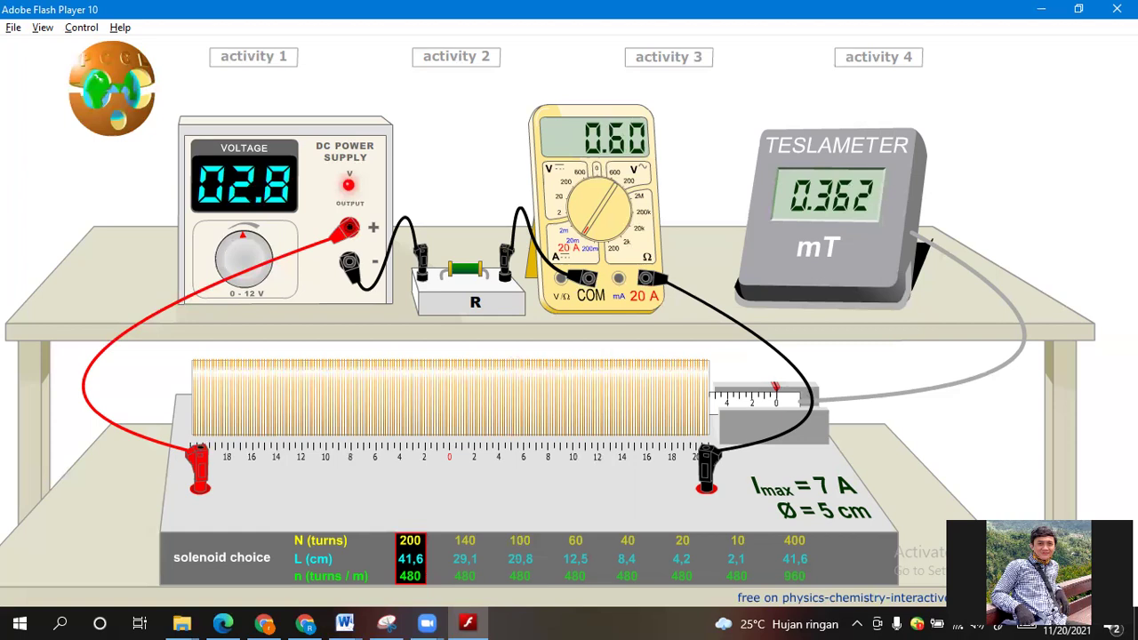
click(345, 623)
text(36)
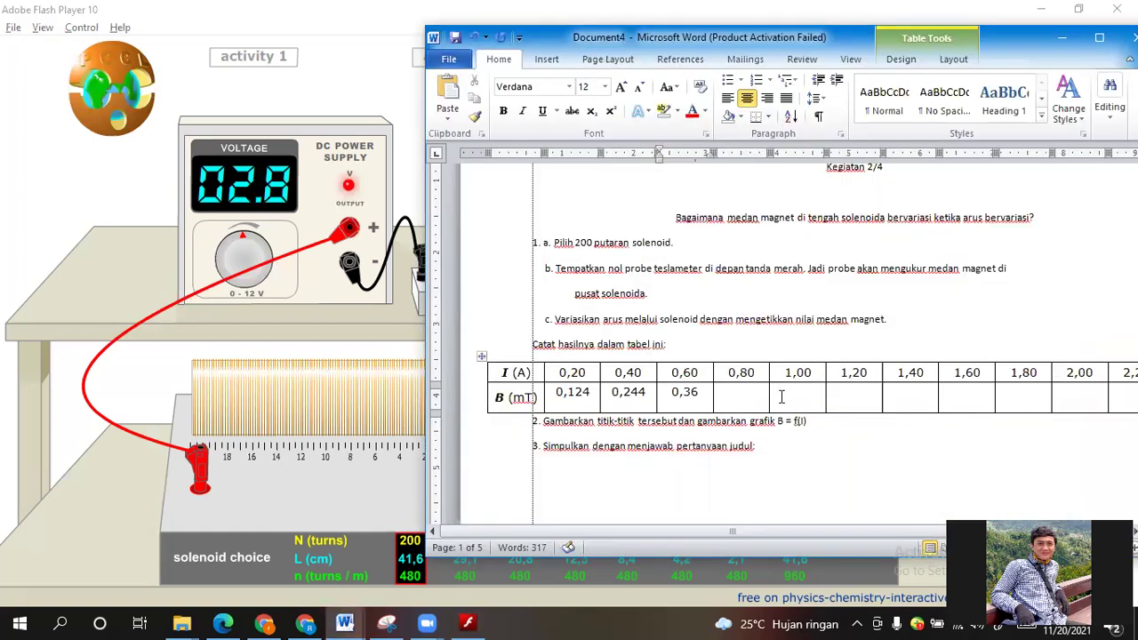
text(2)
Step: Raise the simulation's supply voltage to 3.8 V for 0.80 A and record 0,481 under 0,80 A in the Word table
click(290, 309)
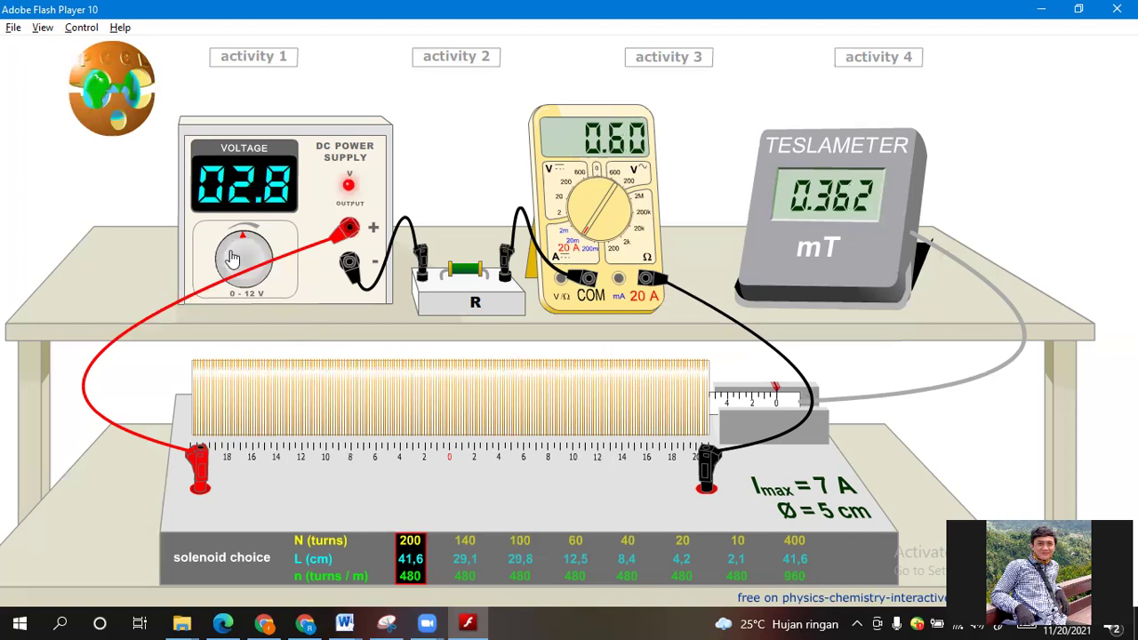
drag(240, 255, 251, 251)
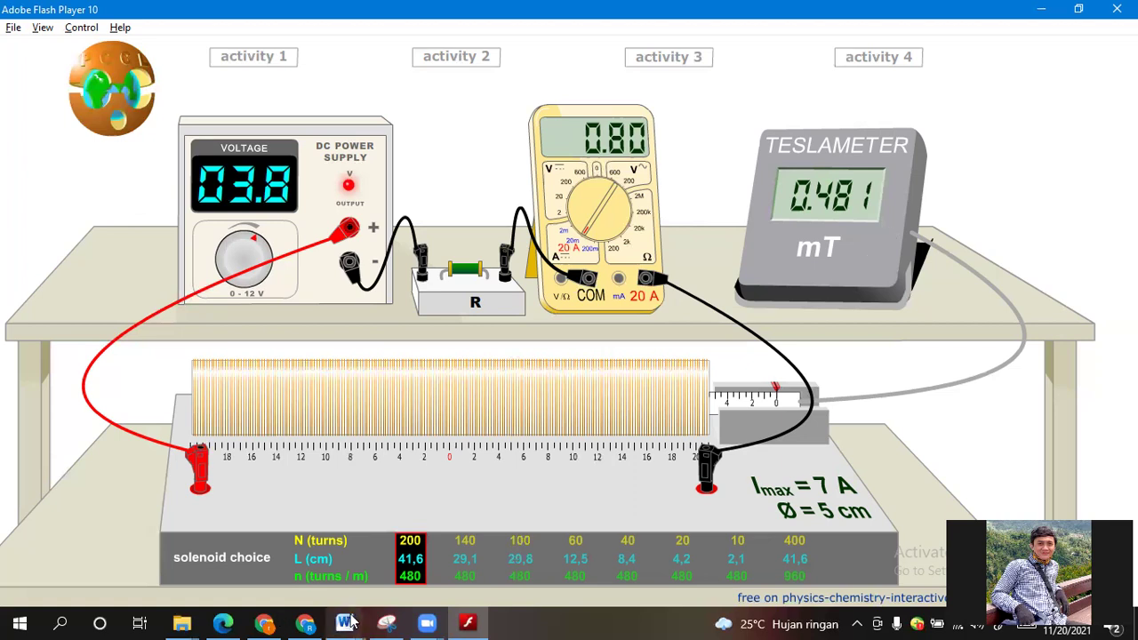
mouse_move(350, 622)
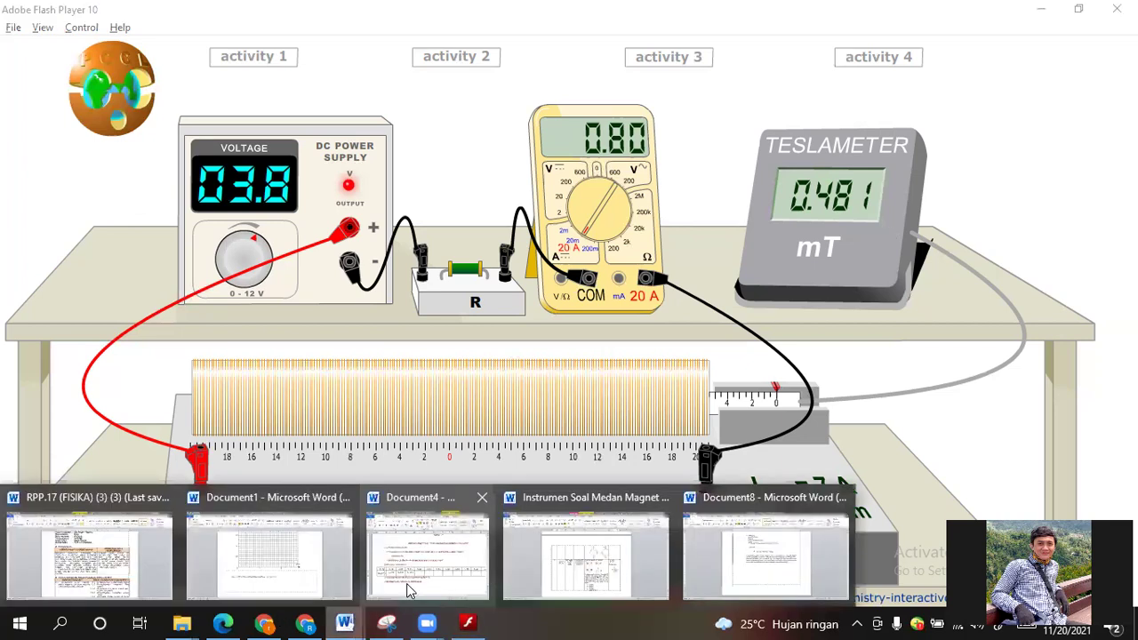
click(406, 583)
click(755, 395)
text(0,48)
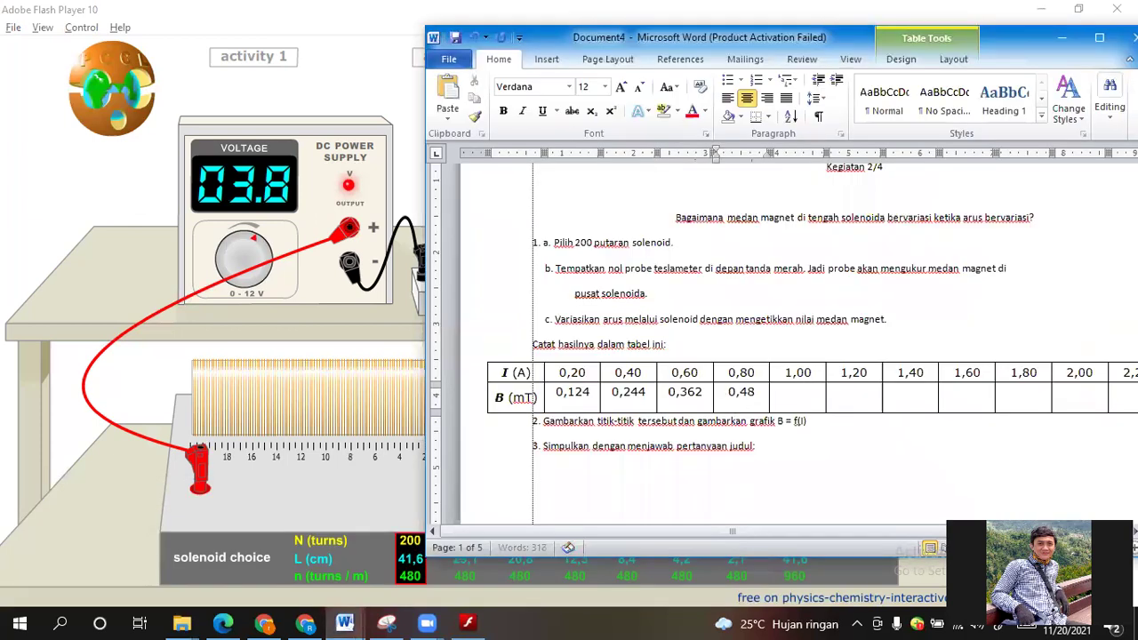
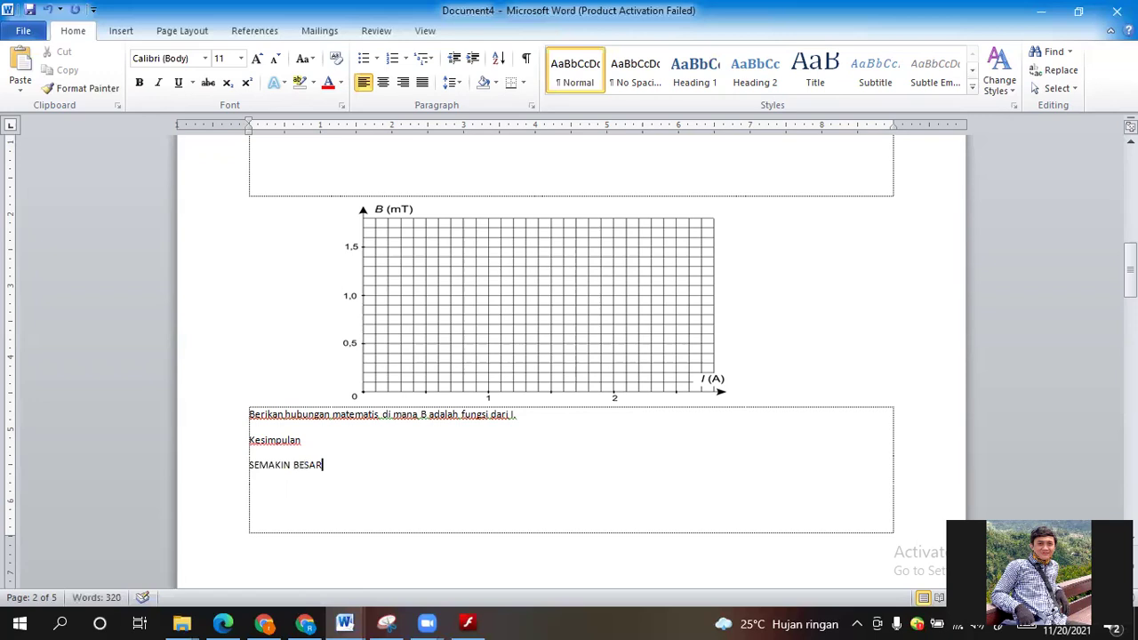
Step: Continue the Kesimpulan sentence with "ARUS LISTRIK YANG DIBERIKAN KEPADA KAWAT SOLENOIDA, MAKA MEDAN MAGNET YANG AKAN DITIMBULKAN SEMAKIN BESAR"
text(RUS LISTRIK YANG DIBERIKAN KEPADA KAWAT SOLENOIDA, MAKA ME)
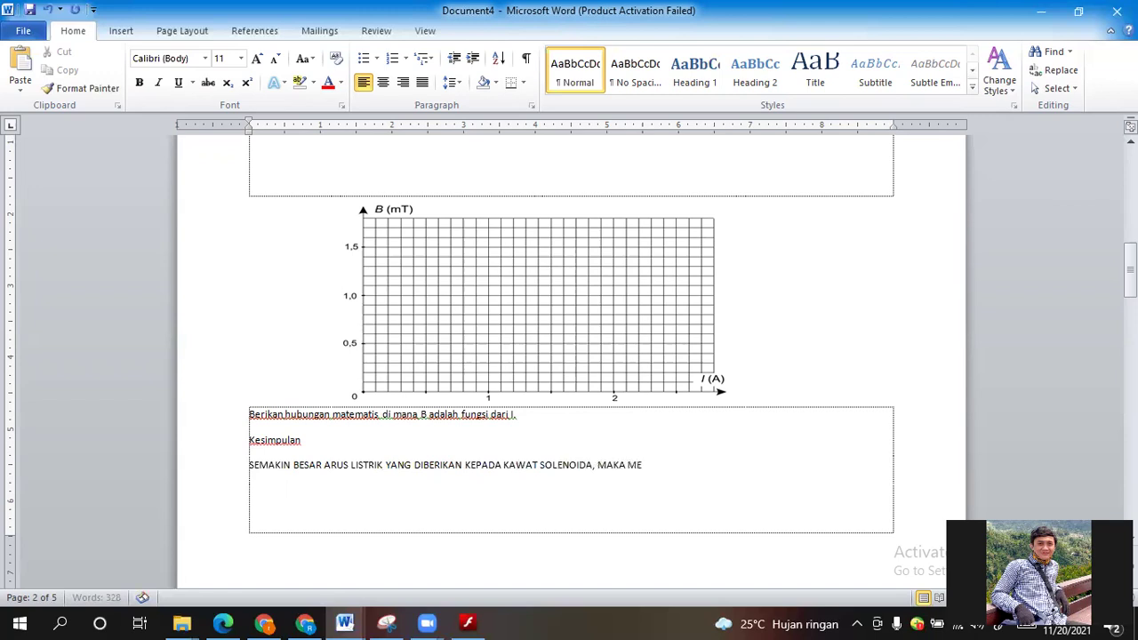
text(DAN MAGNET YANG AKAN DITI)
text(B)
key(BackSpace)
text(MBULKAN SEMAKIN BESAR)
Step: Append ", SEHINGGA ARUS LISTRIK BERBANDING LURUS DENGAN MEDAN MAGNET" to the end of the conclusion
key(Return)
key(BackSpace)
text(, SEHN)
key(BackSpace)
text(INGGA ARUS LISTRIK BERBANDING LURUS DENGAN MEDAN MAGNET)
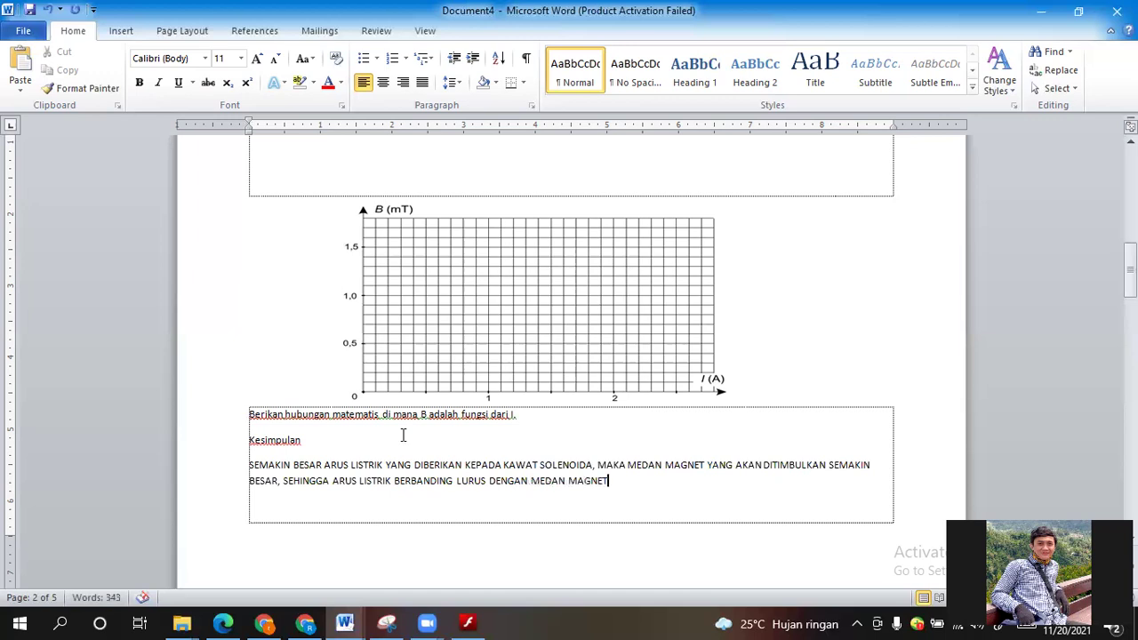
Step: Review the Kegiatan 2/4 worksheet, from the current and magnetic field table to the blank B versus I graph
scroll(528, 355, down, 3)
scroll(526, 351, up, 6)
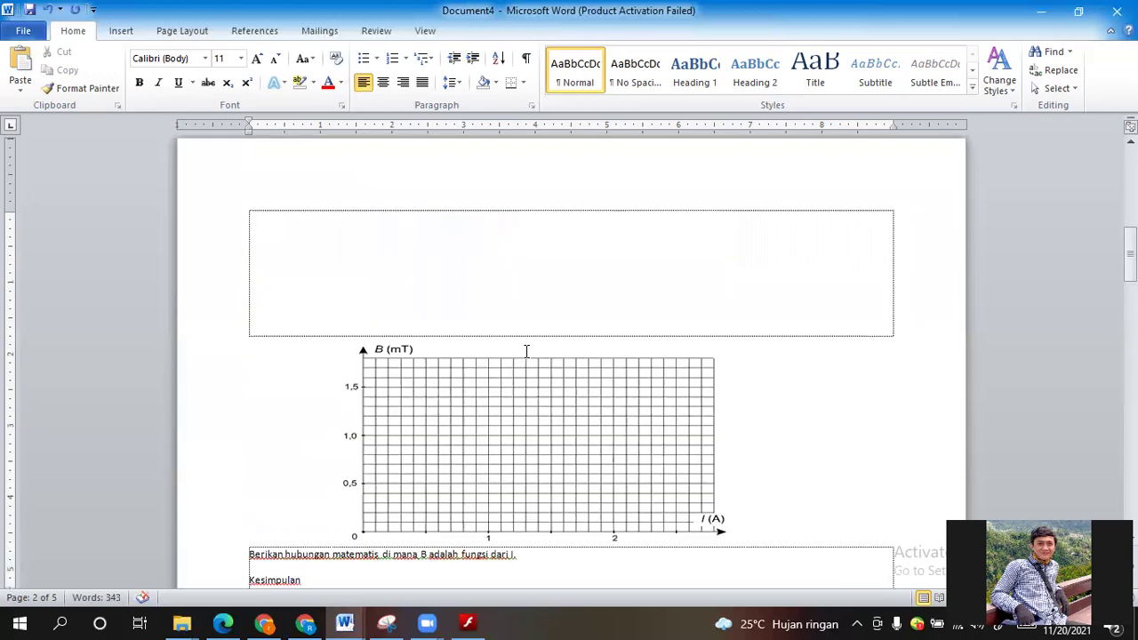
scroll(526, 351, up, 12)
scroll(428, 327, down, 4)
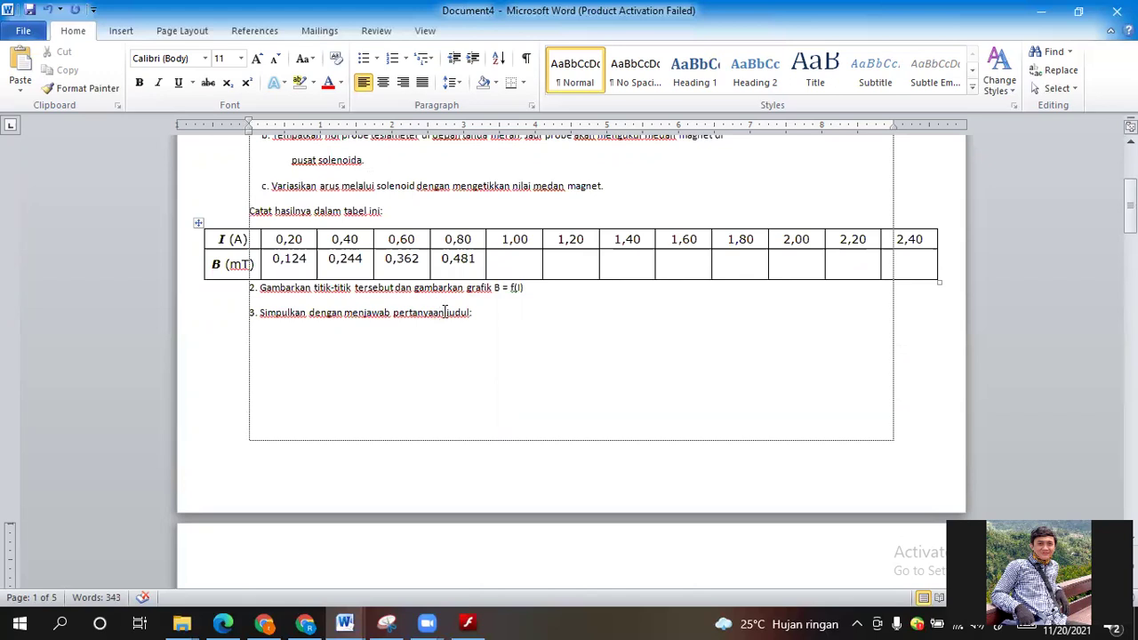
scroll(445, 313, down, 2)
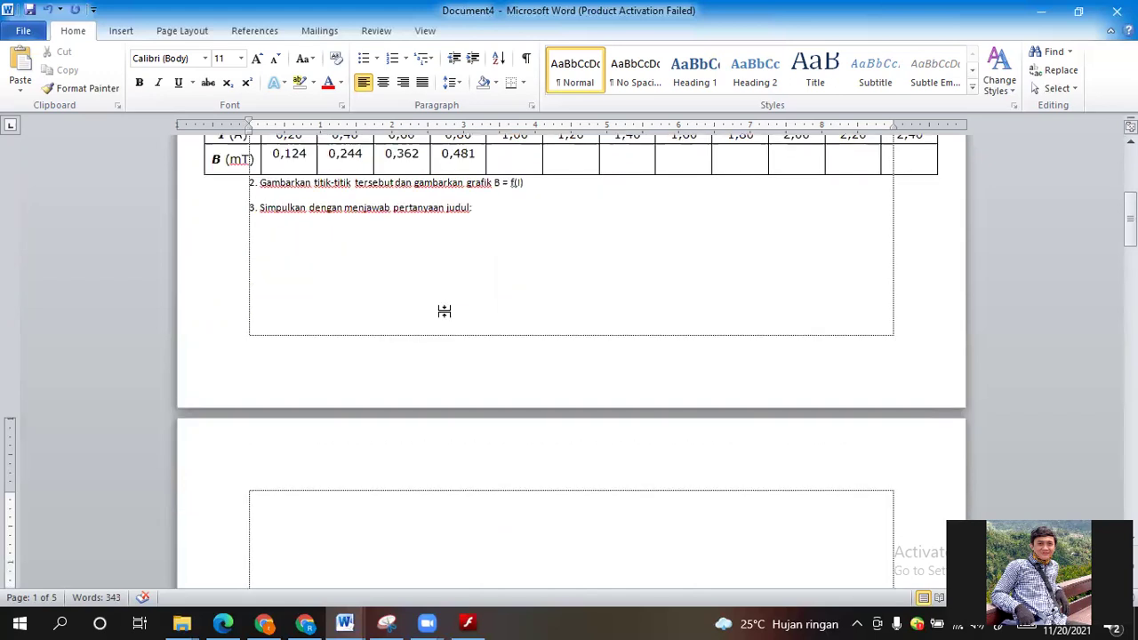
scroll(444, 316, down, 14)
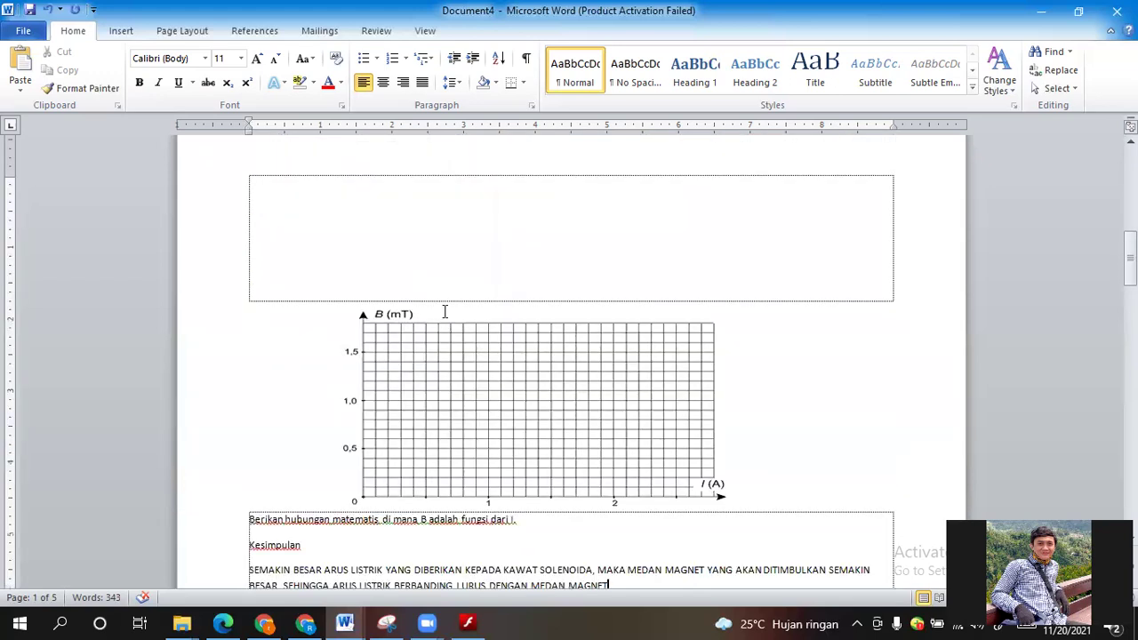
Step: Go to the Kegiatan 3/4 section of the worksheet and restore the Word window to its smaller size beside the simulation
scroll(444, 313, down, 6)
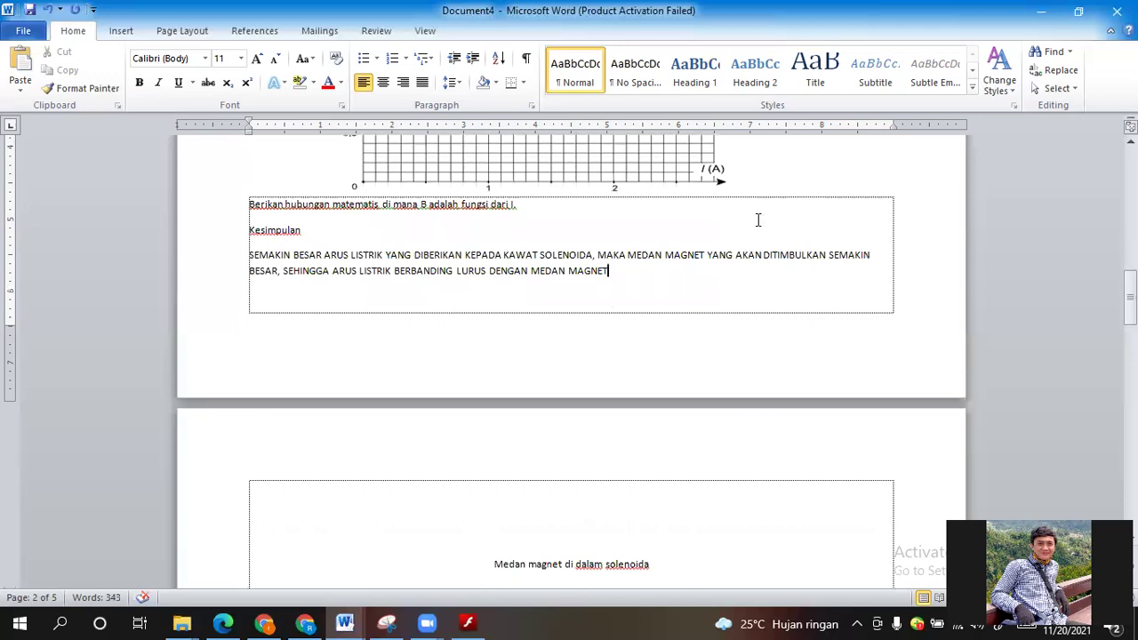
scroll(658, 276, down, 1)
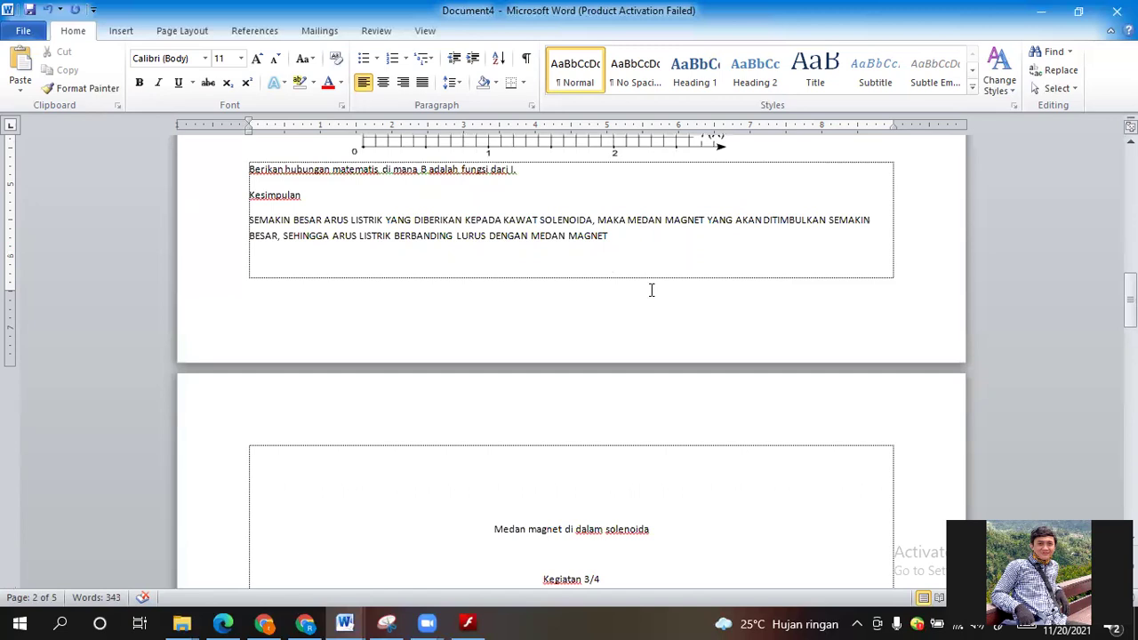
scroll(650, 289, down, 4)
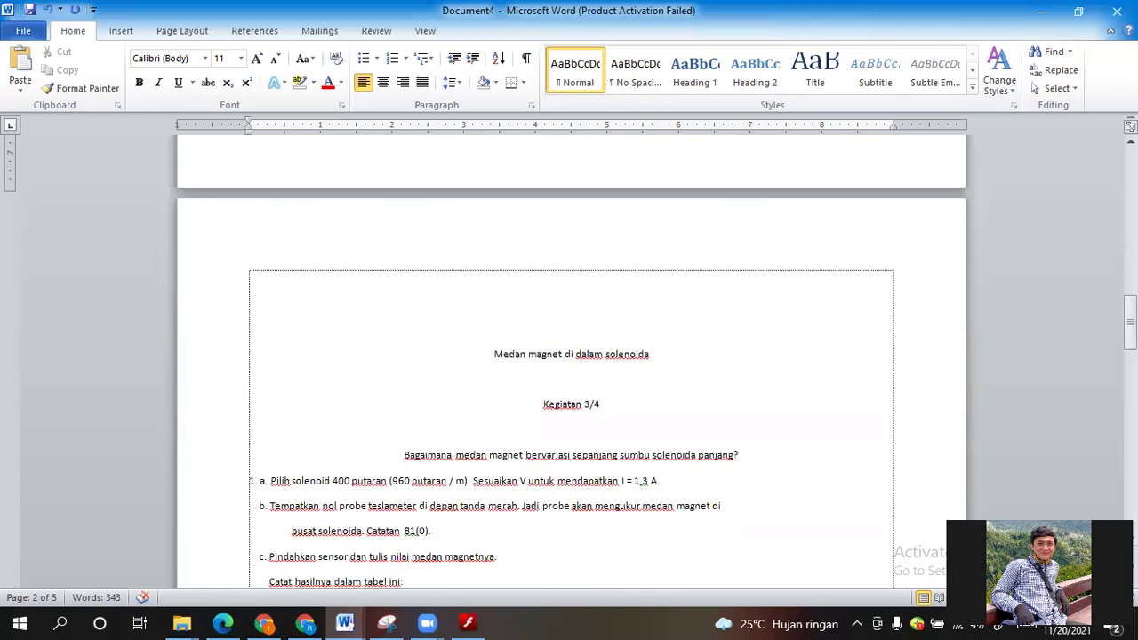
scroll(652, 291, down, 4)
click(1089, 5)
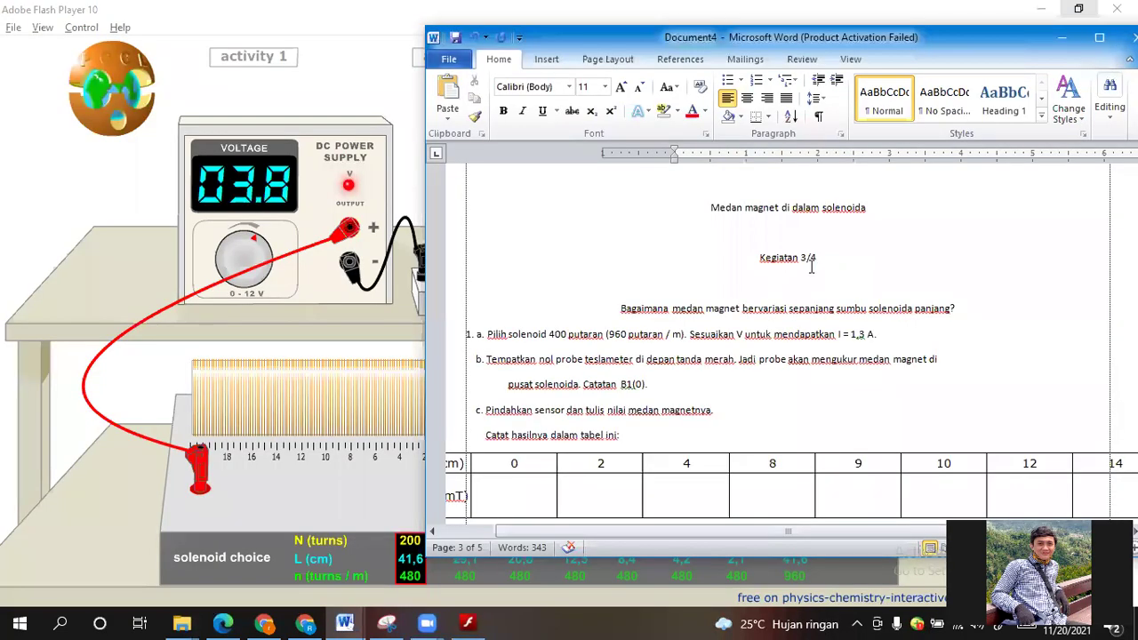
Step: Renumber the section heading above the x and B1 table as "Kegiatan 2/4"
click(843, 267)
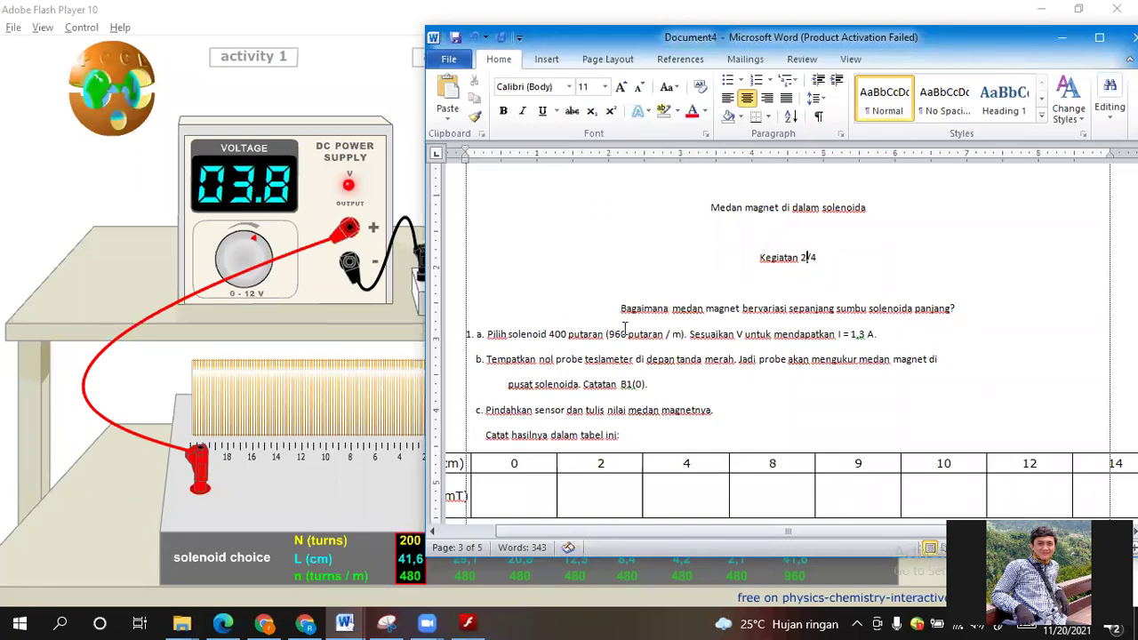
scroll(625, 327, down, 1)
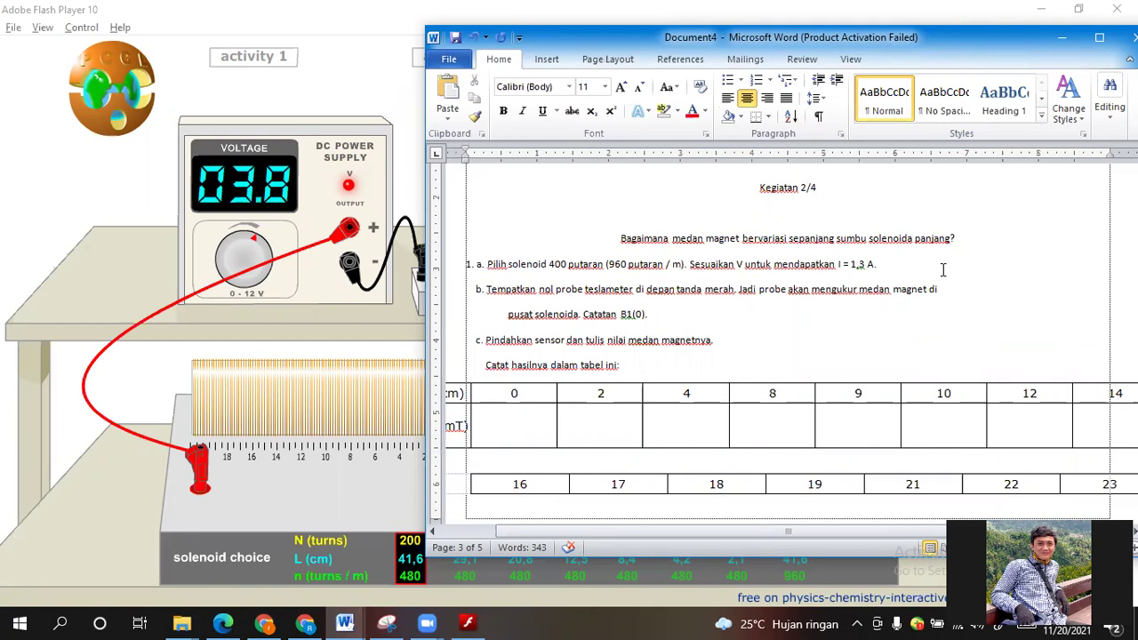
scroll(943, 270, down, 1)
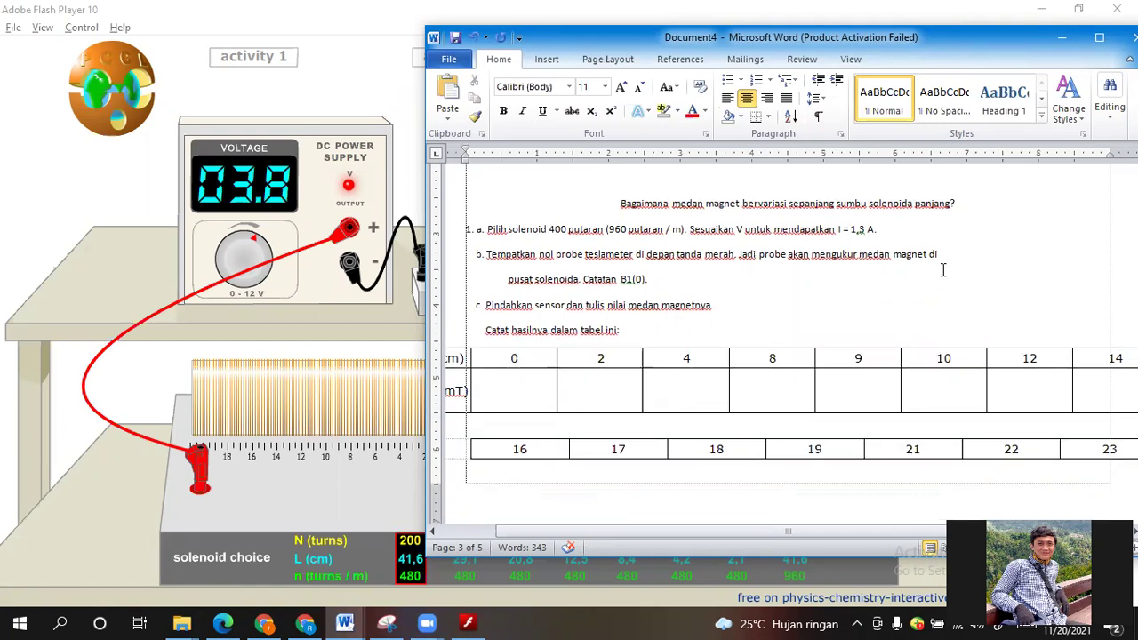
Step: Following worksheet item 1a, switch to the Flash Player simulation and select the 400-turn solenoid (41,6 cm, 960 turns/m)
click(831, 358)
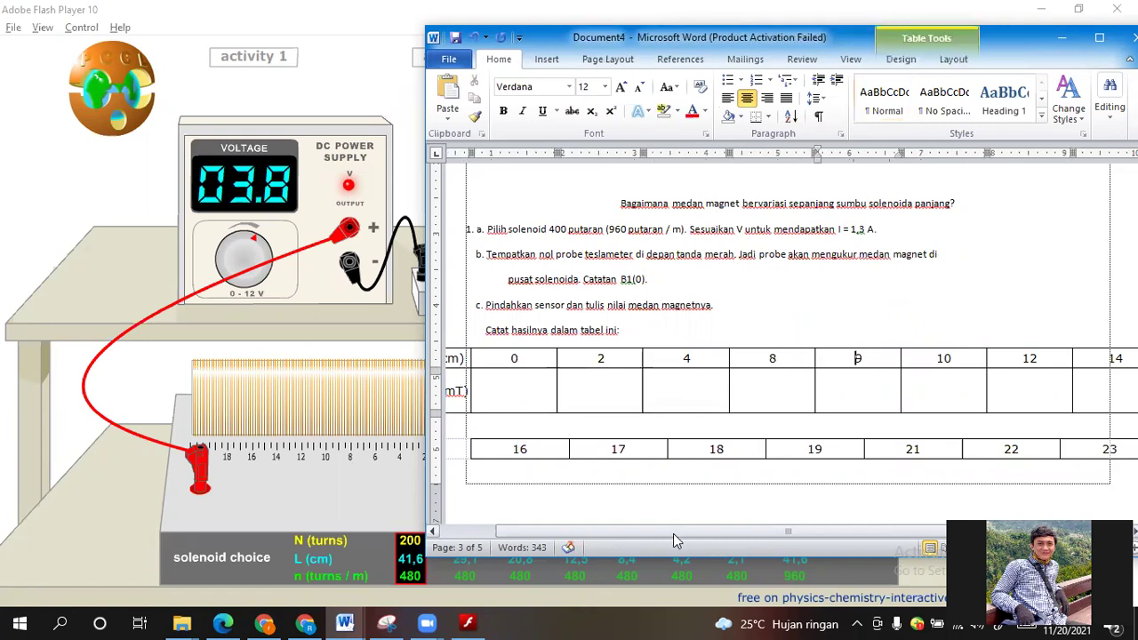
scroll(672, 534, left, 1)
click(543, 382)
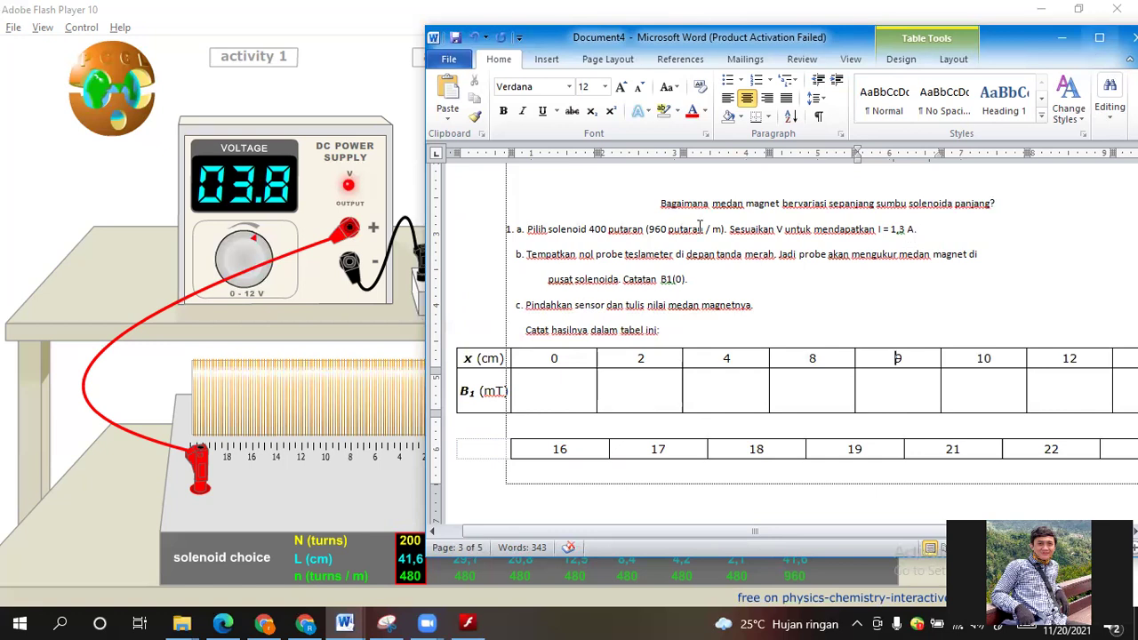
click(1098, 38)
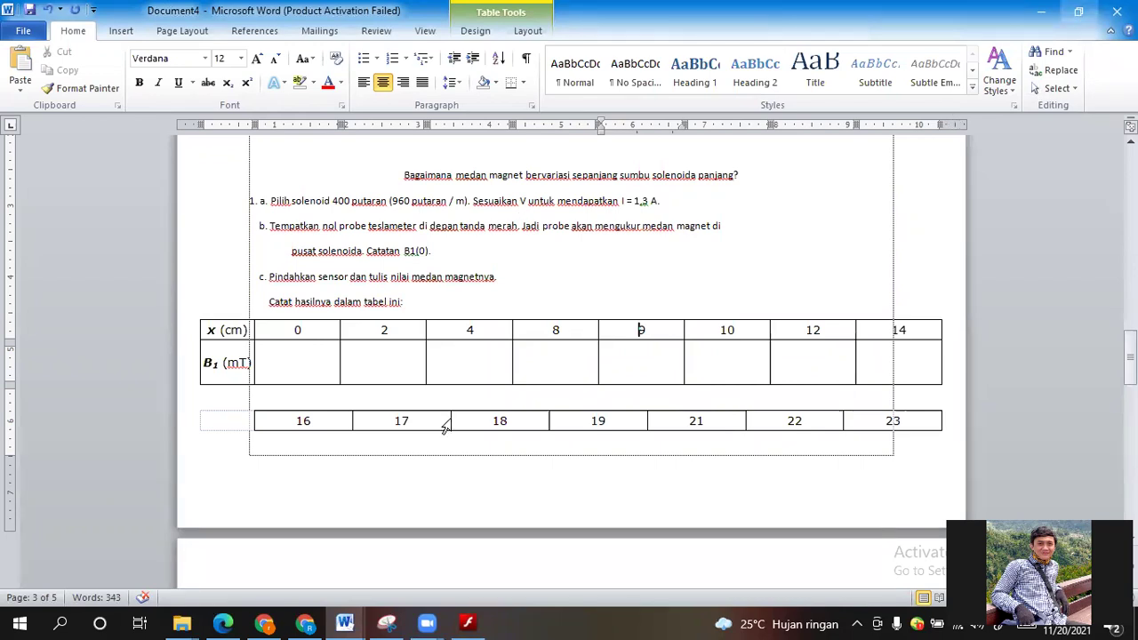
click(1078, 11)
click(782, 564)
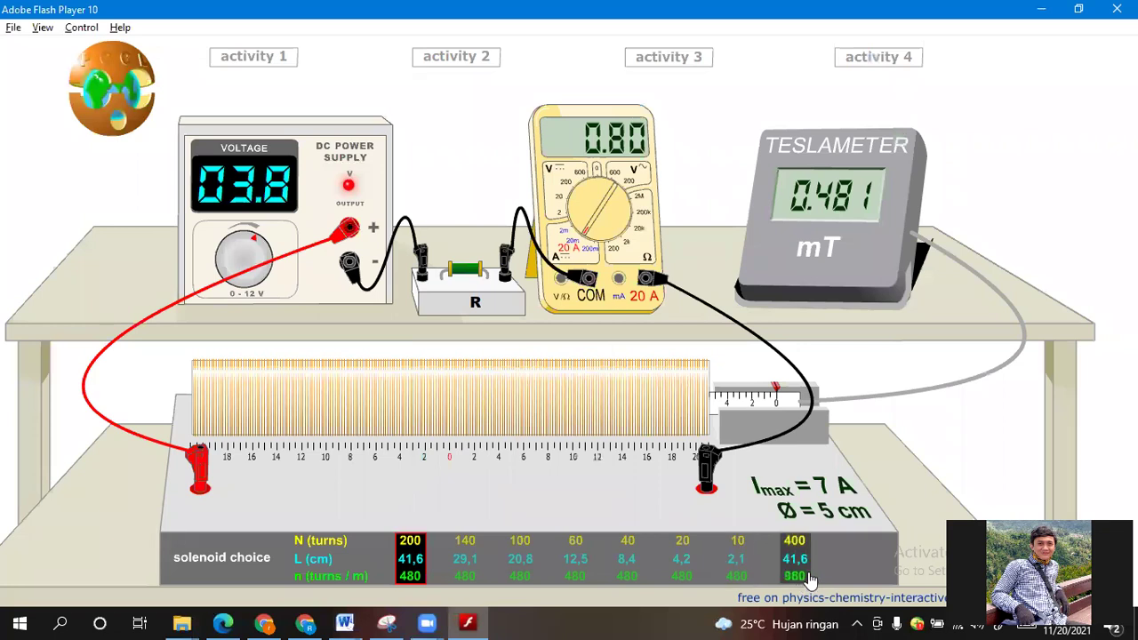
click(811, 569)
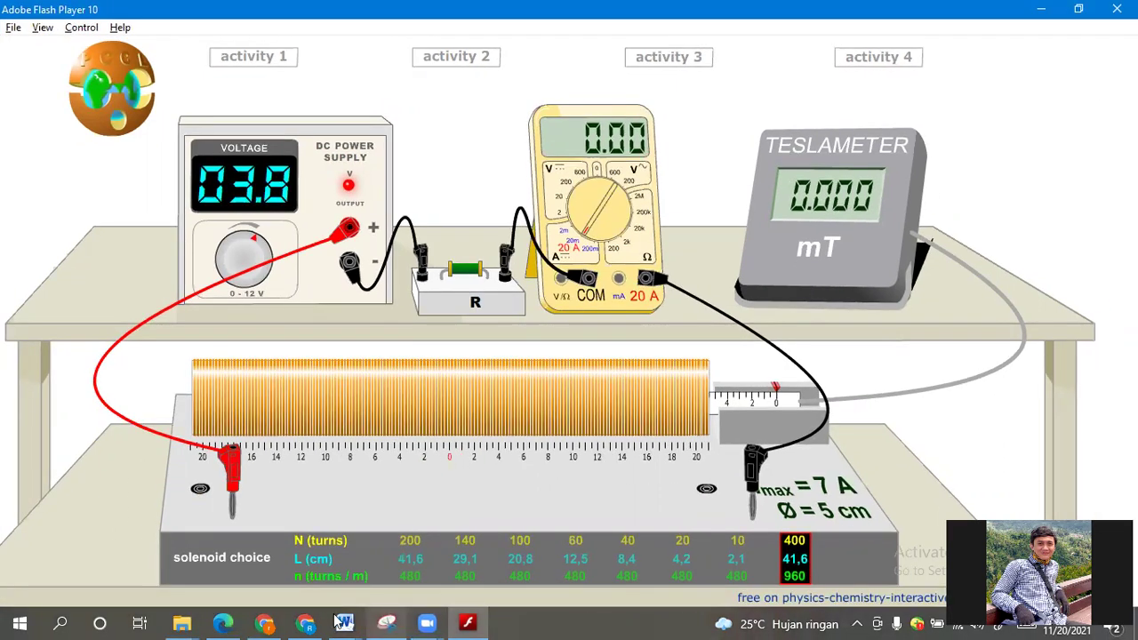
Step: Check the worksheet's table and reconnect the black and red leads to the terminals of the 400-turn solenoid in the simulation
mouse_move(345, 622)
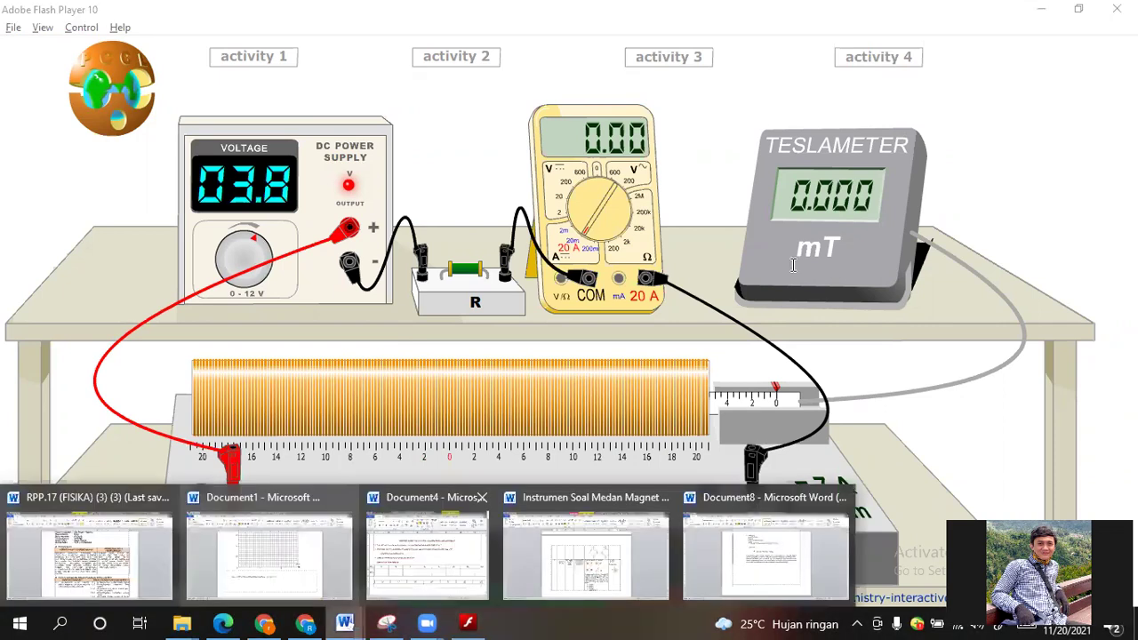
click(773, 591)
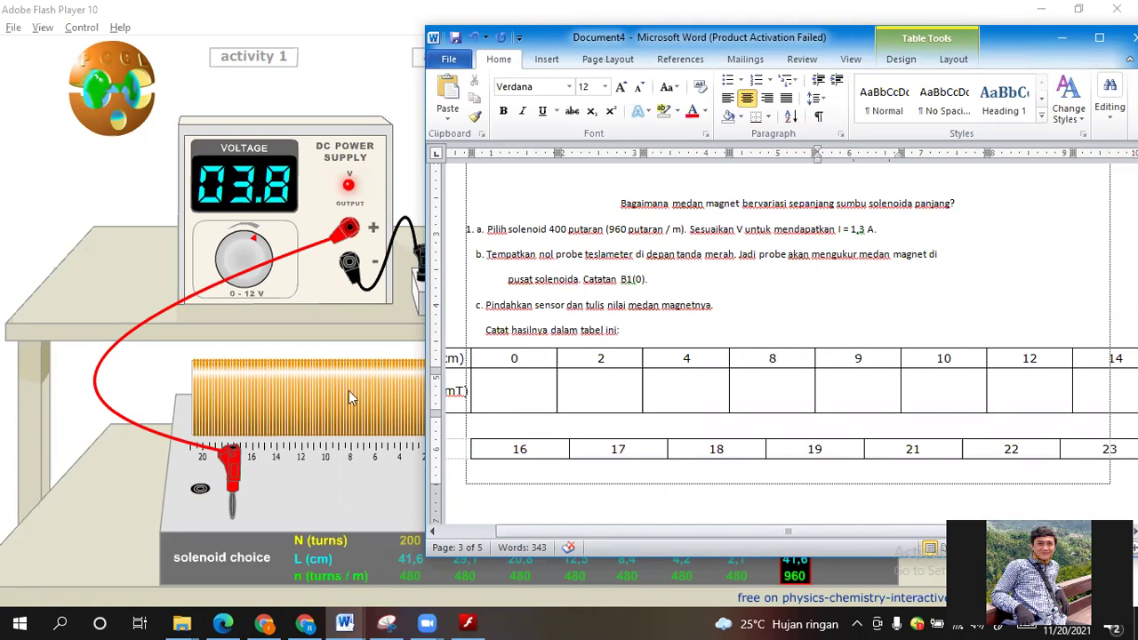
key(alt+Tab)
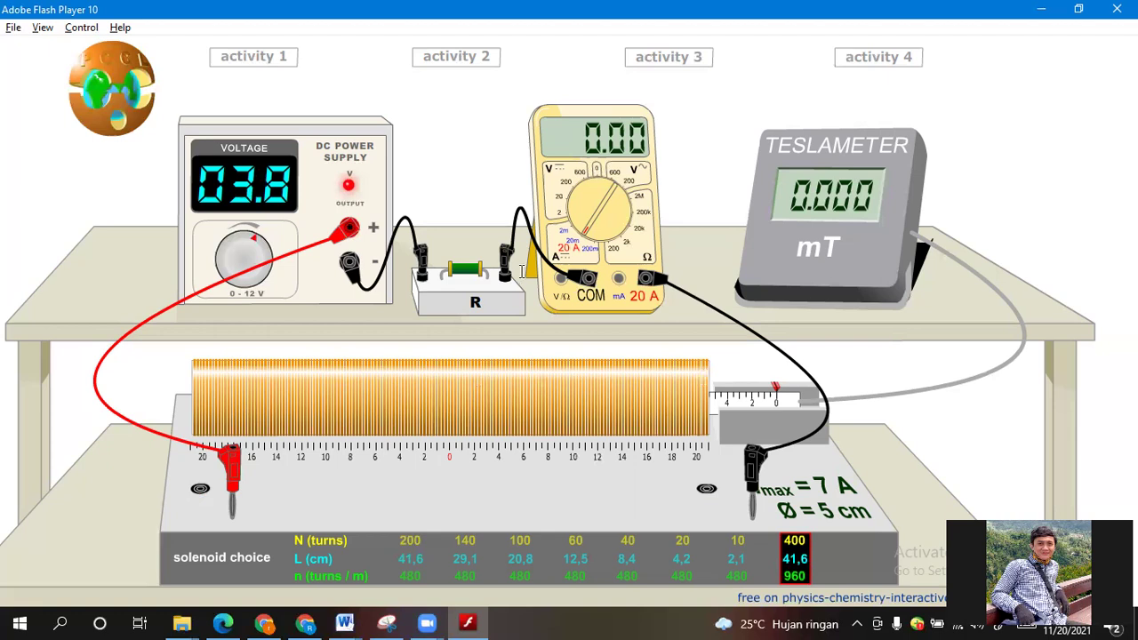
key(alt+Tab)
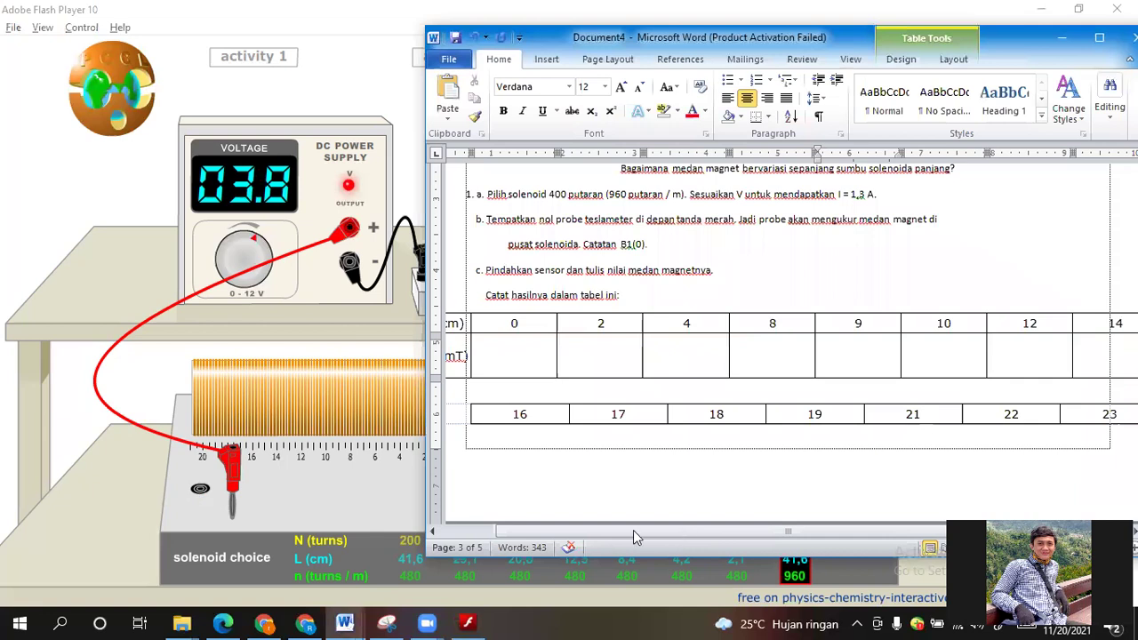
scroll(632, 530, left, 3)
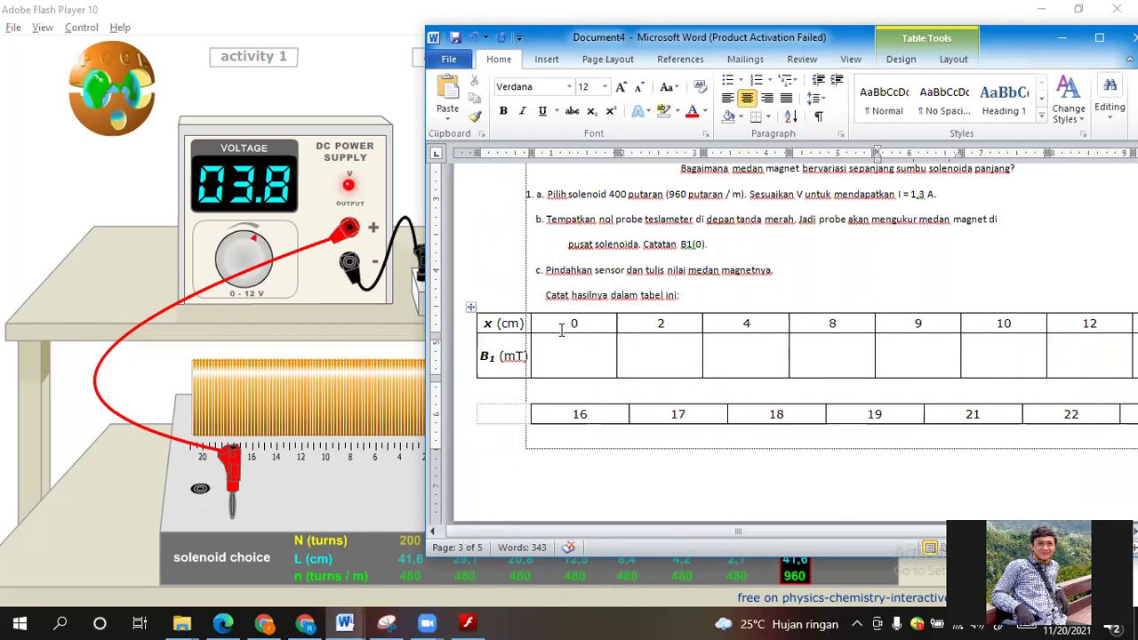
click(371, 303)
drag(760, 483, 729, 453)
drag(231, 462, 198, 436)
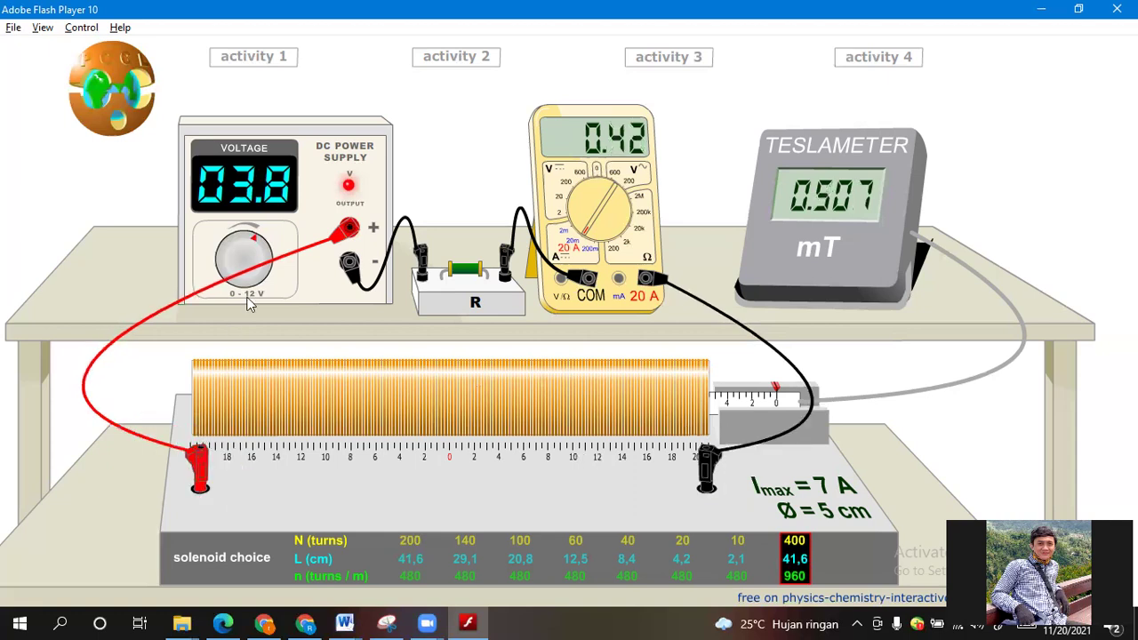
Step: Raise the power supply to 11.8 V to obtain the 1,3 A solenoid current required by the worksheet
click(359, 621)
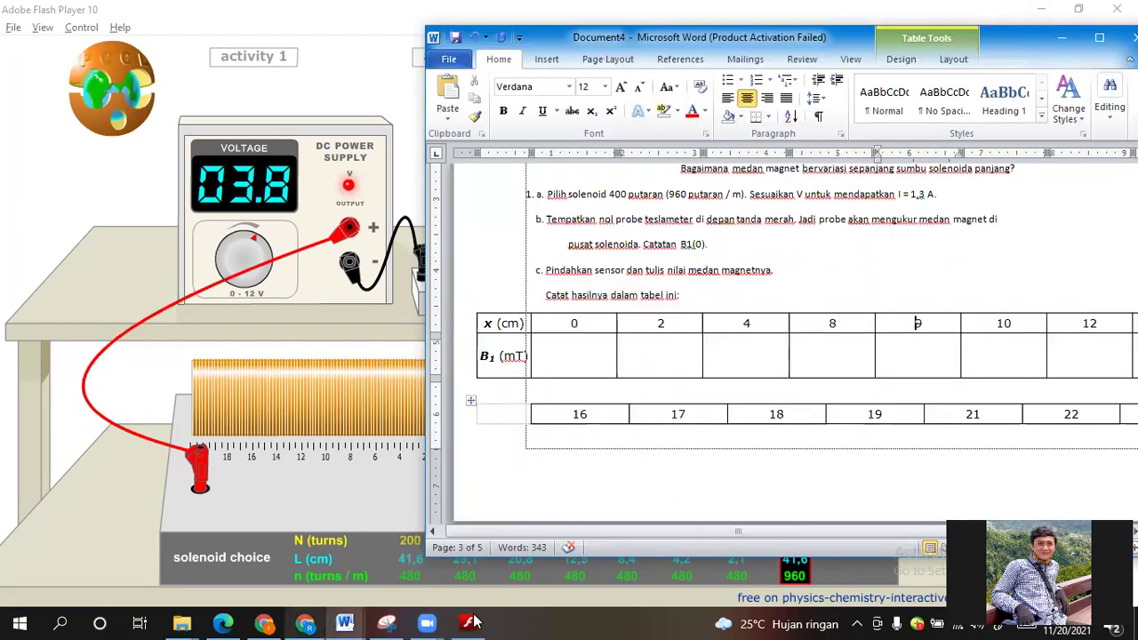
drag(253, 255, 215, 269)
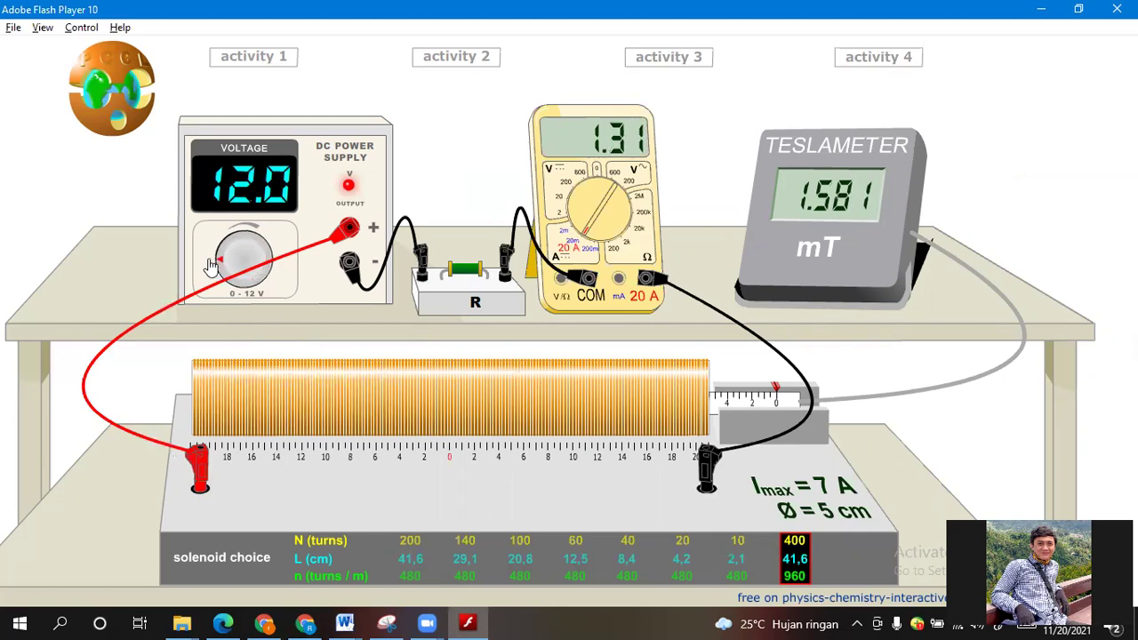
click(205, 263)
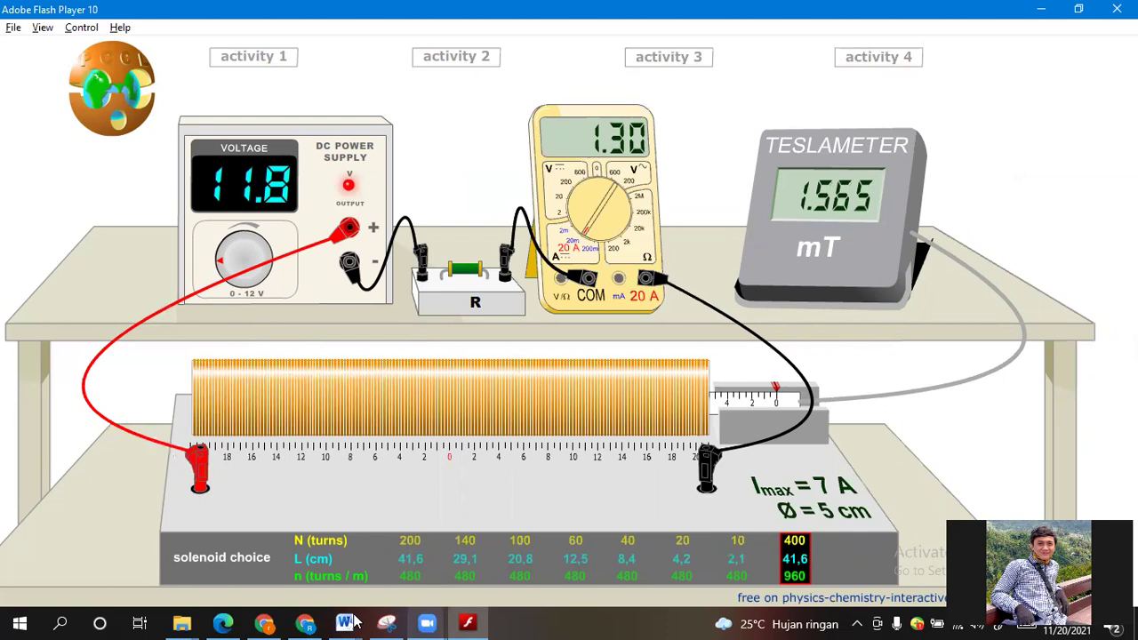
Step: Record the teslameter reading 1,565 mT in the B1 row for x = 0 cm in the Word worksheet
click(458, 573)
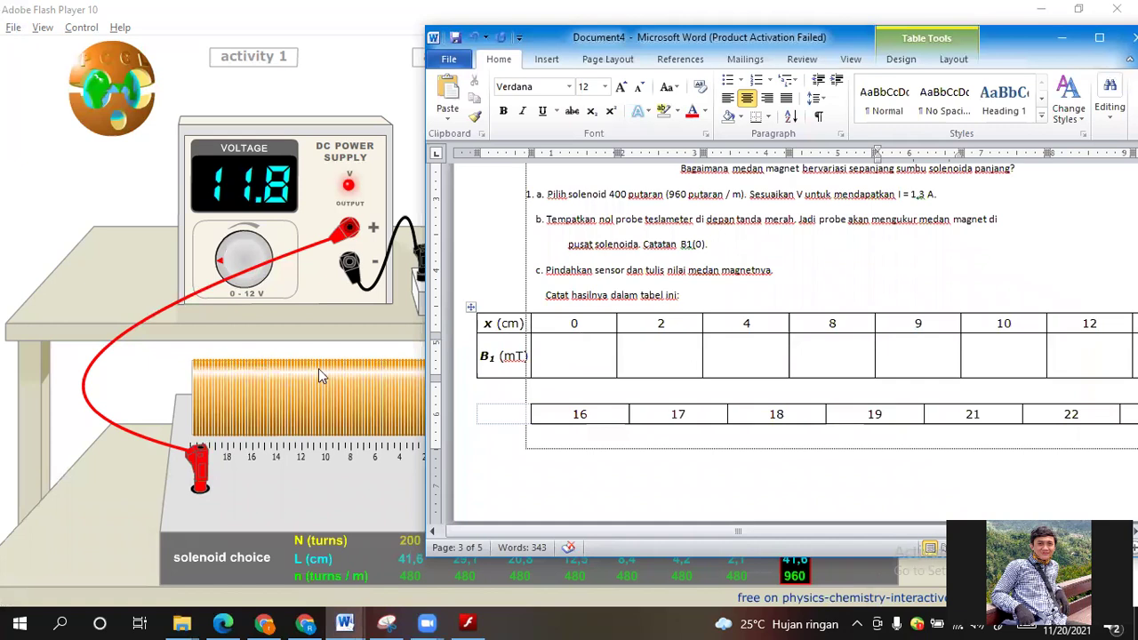
key(alt+Tab)
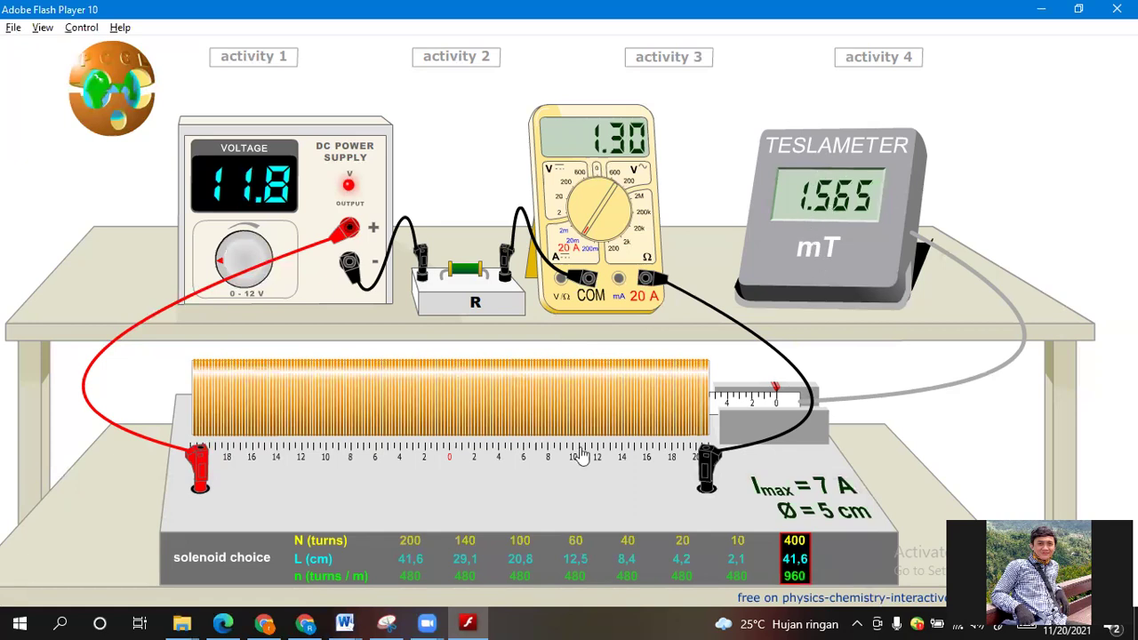
click(360, 620)
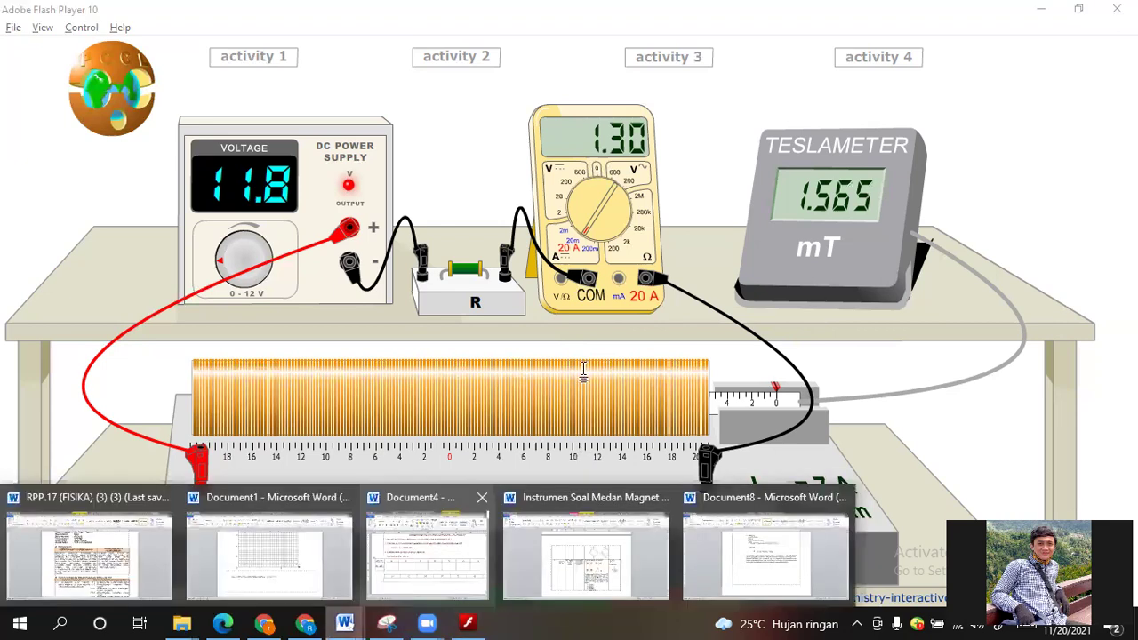
click(426, 546)
click(574, 342)
text(1)
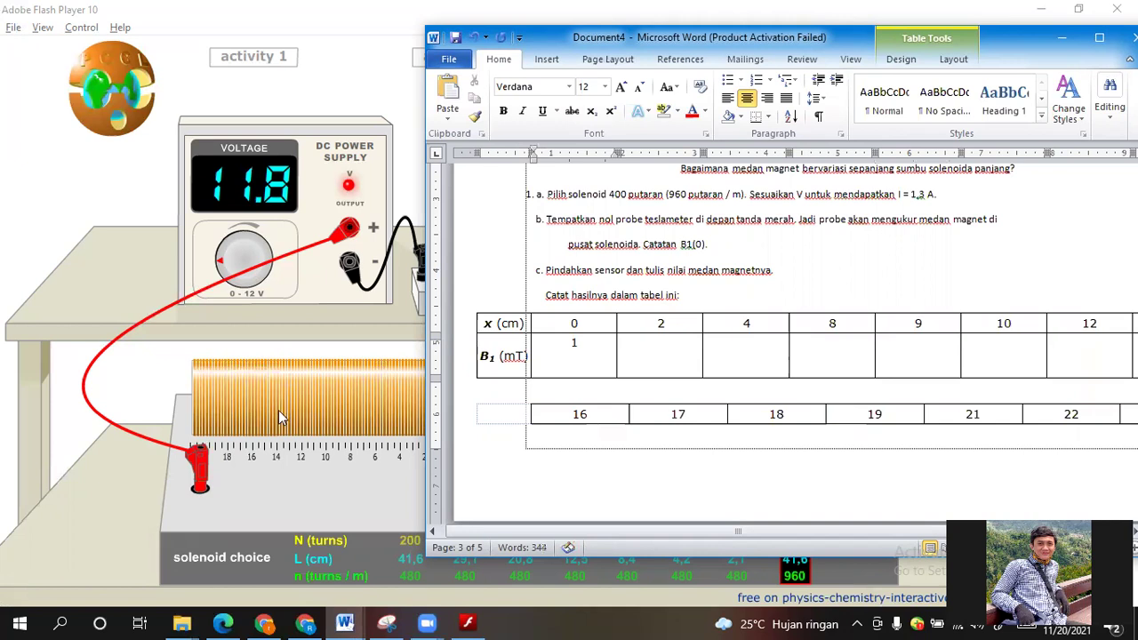
text(,)
click(357, 487)
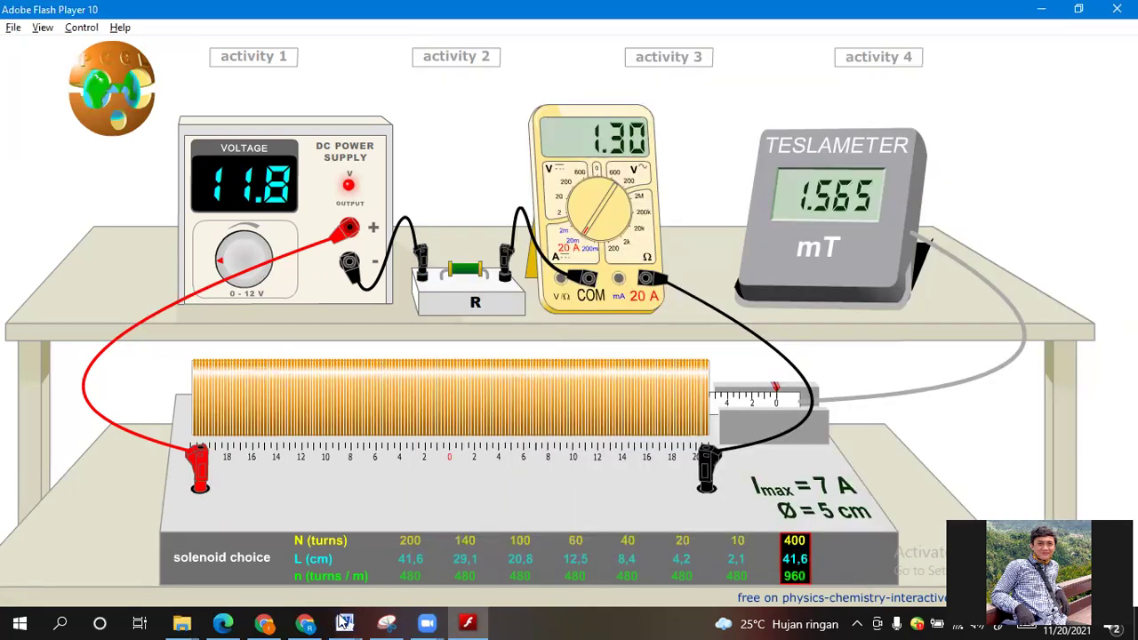
key(alt+Tab)
text(565)
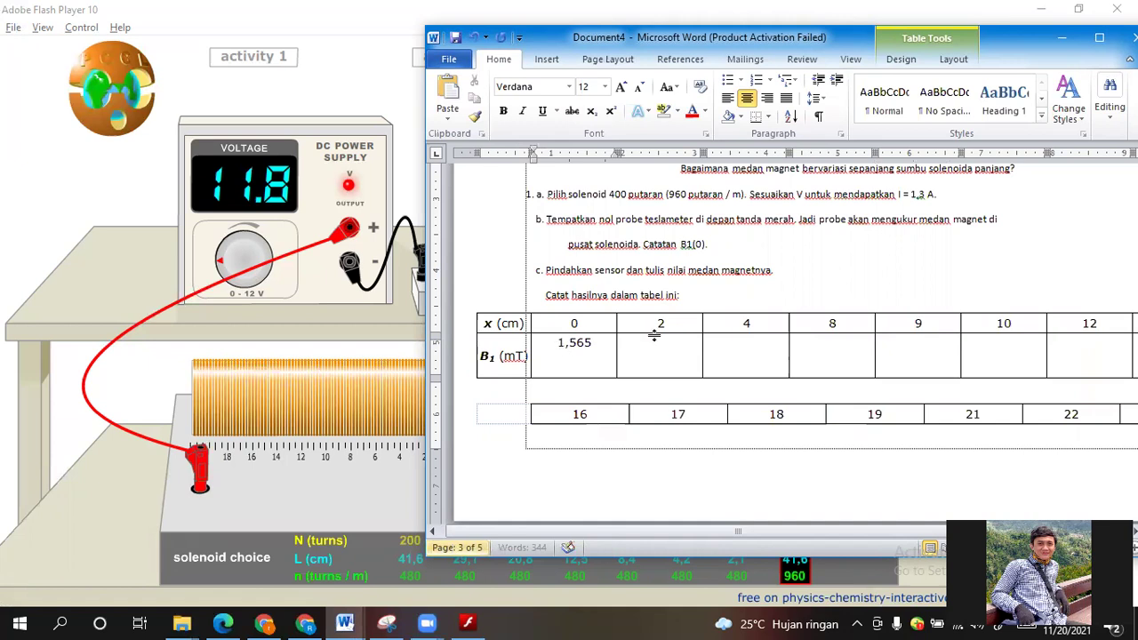
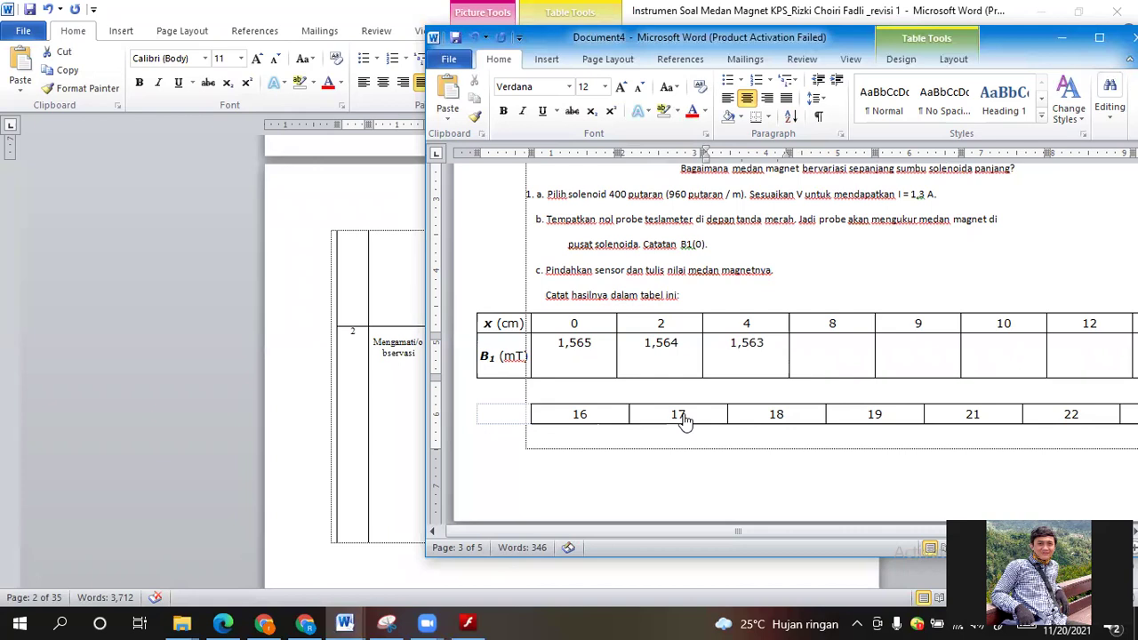
Step: Place the teslameter probe at 8 cm in the simulation and record 1,559 mT for x = 8 cm in the Word table
click(466, 621)
drag(821, 415, 822, 416)
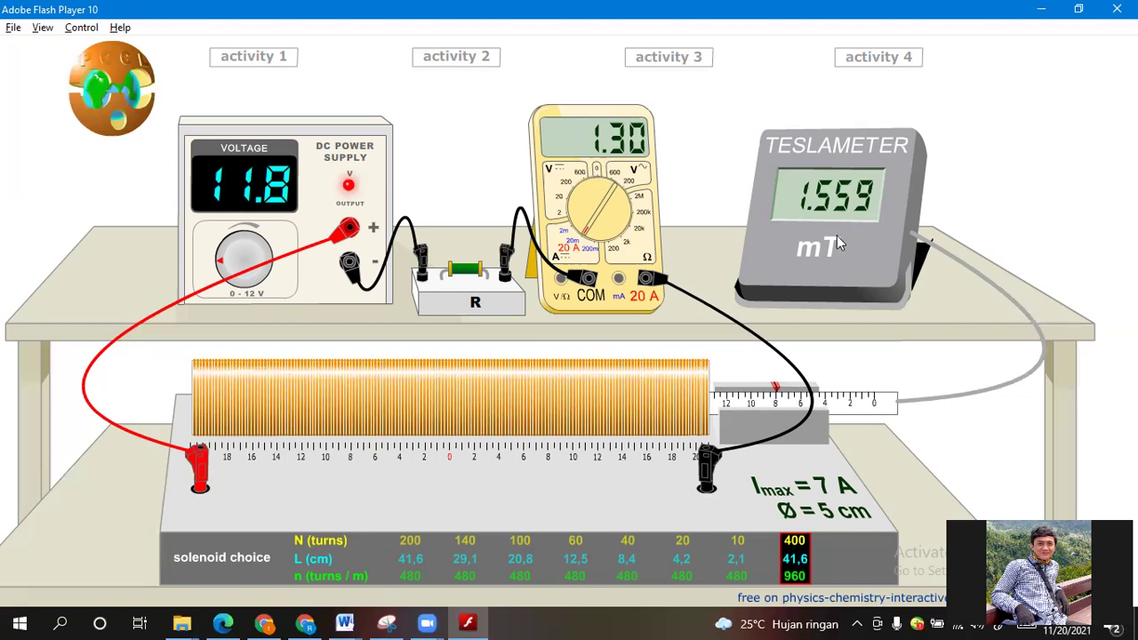
click(347, 622)
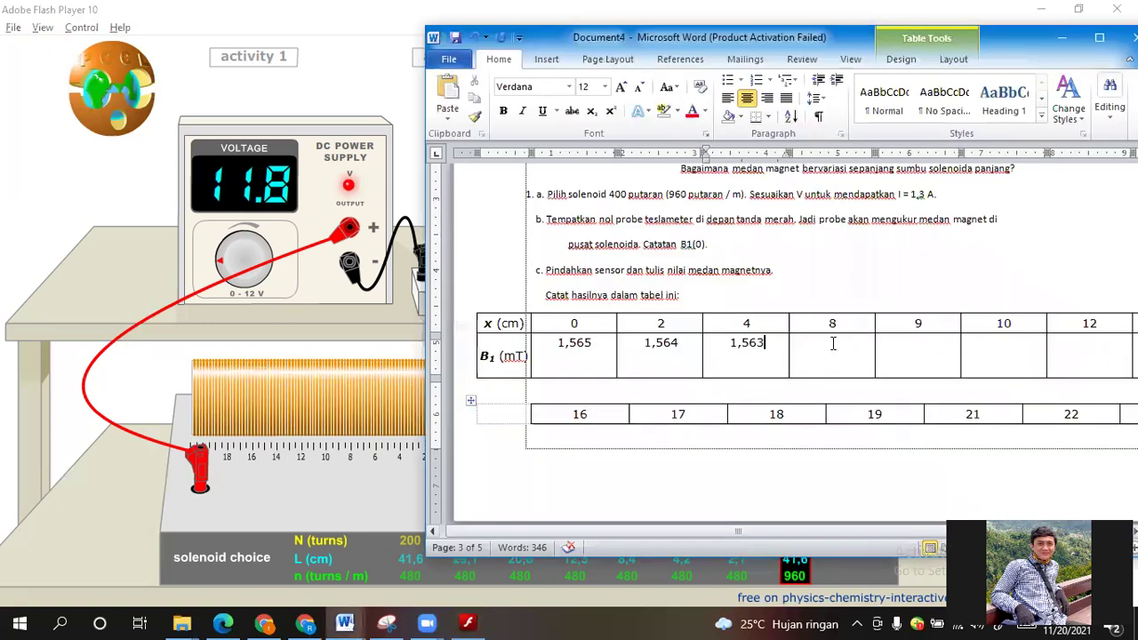
text(1,559)
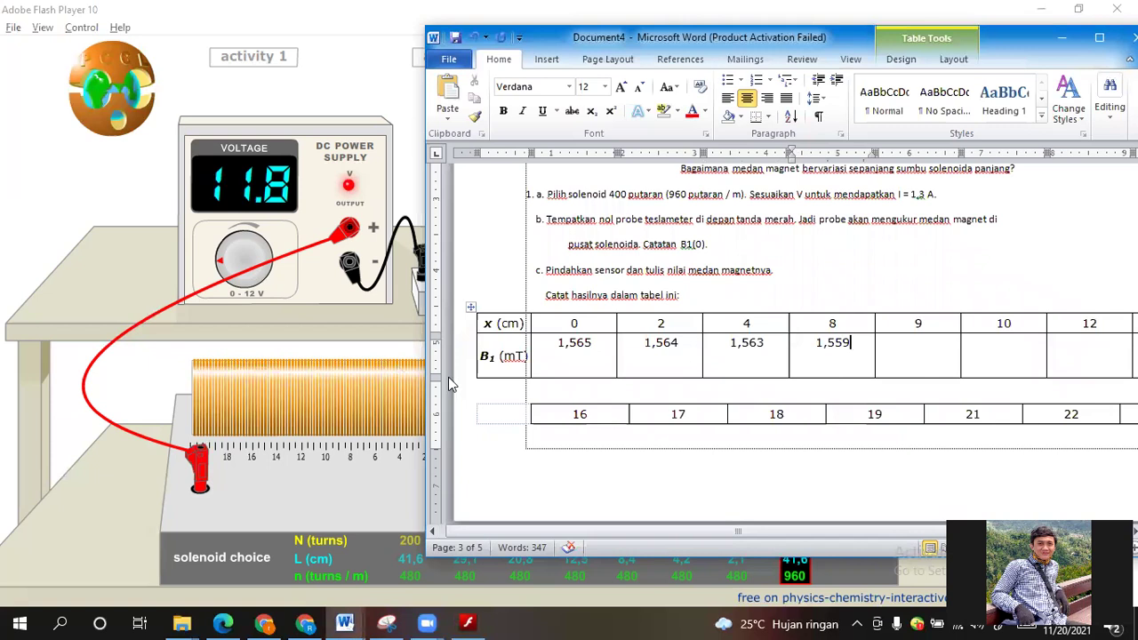
click(397, 365)
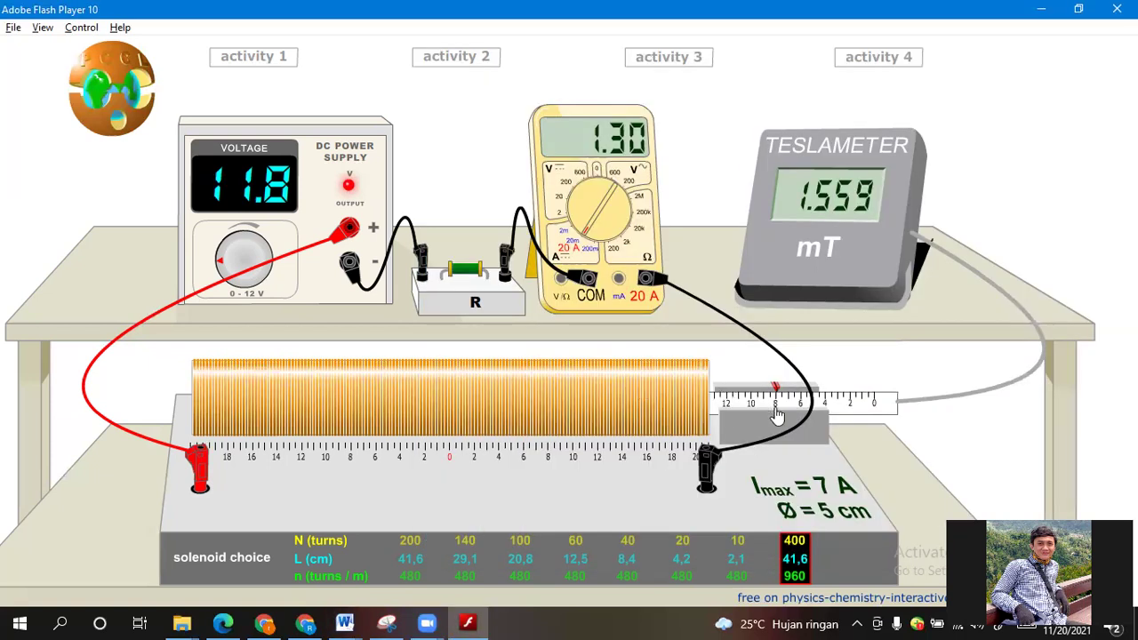
drag(776, 415, 766, 412)
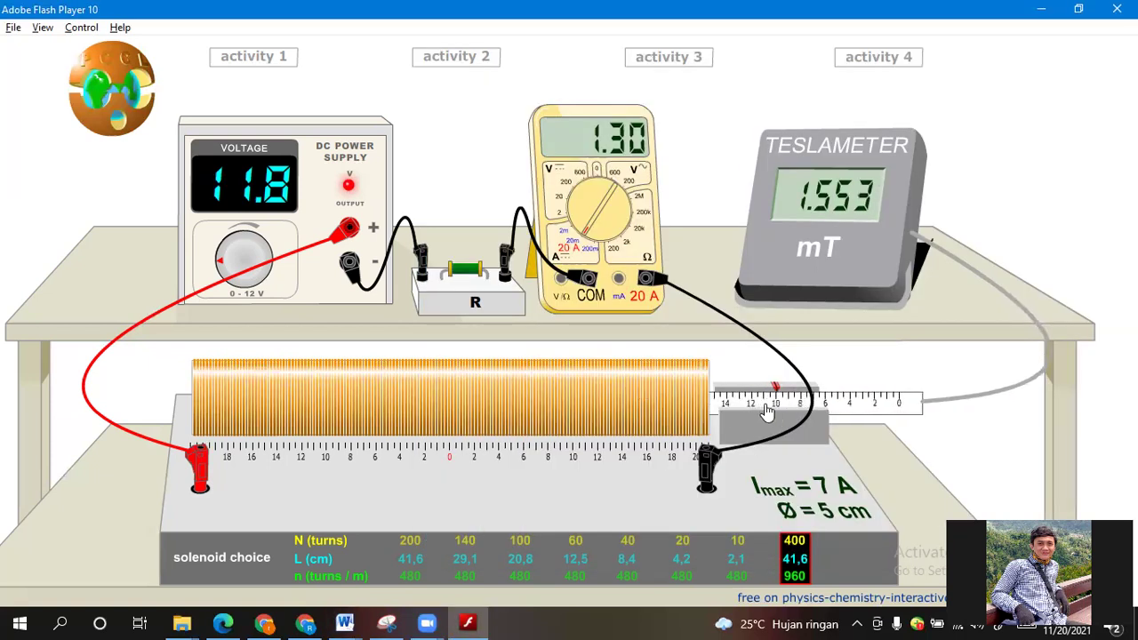
click(345, 622)
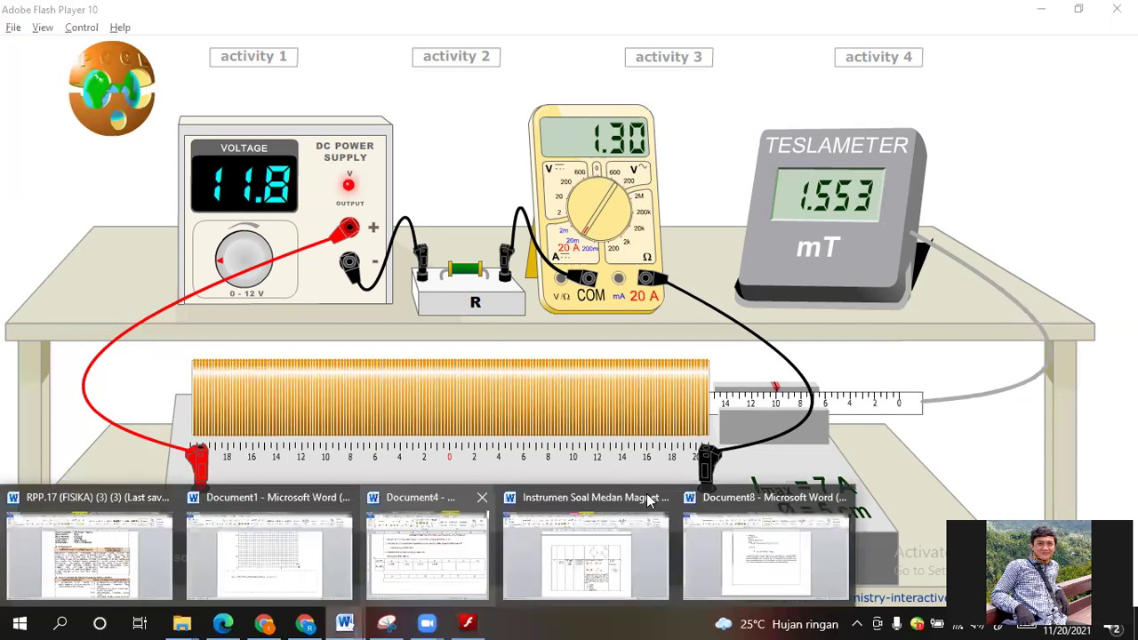
click(433, 552)
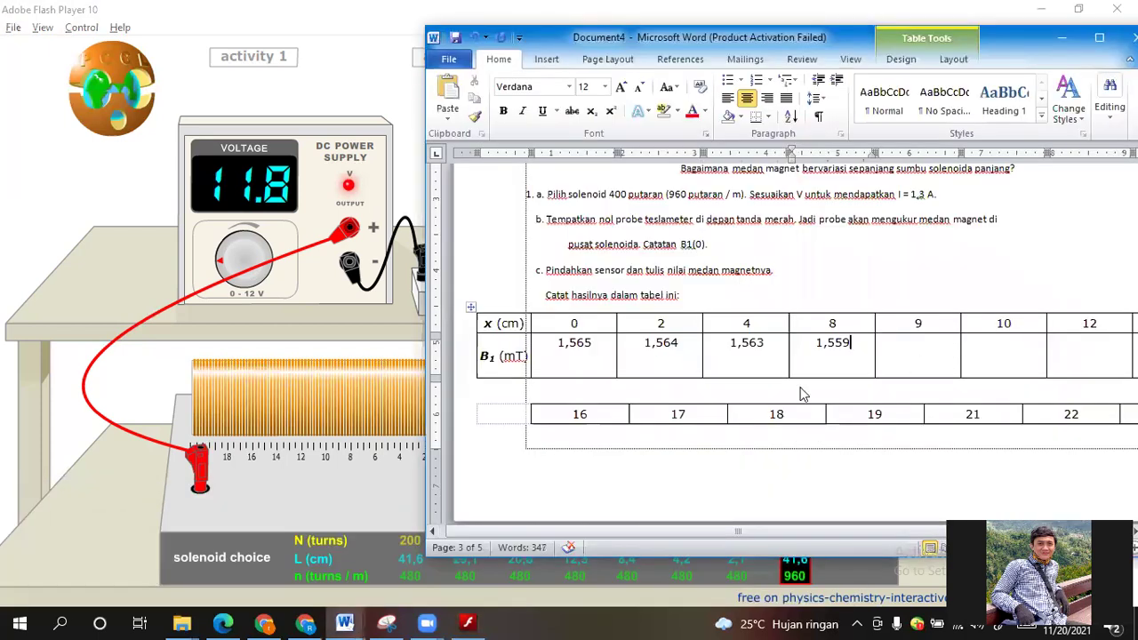
Step: Place the teslameter probe at 9 cm in the simulation and record 1,556 mT for x = 9 cm in the Word table
key(alt+Tab)
drag(849, 407, 825, 413)
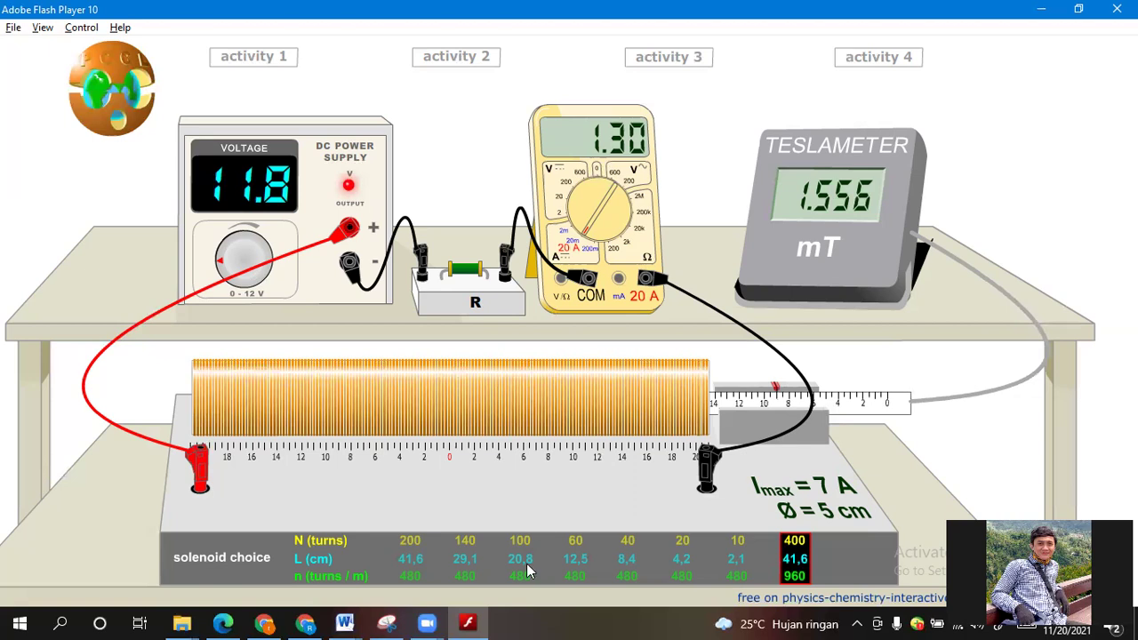
click(345, 623)
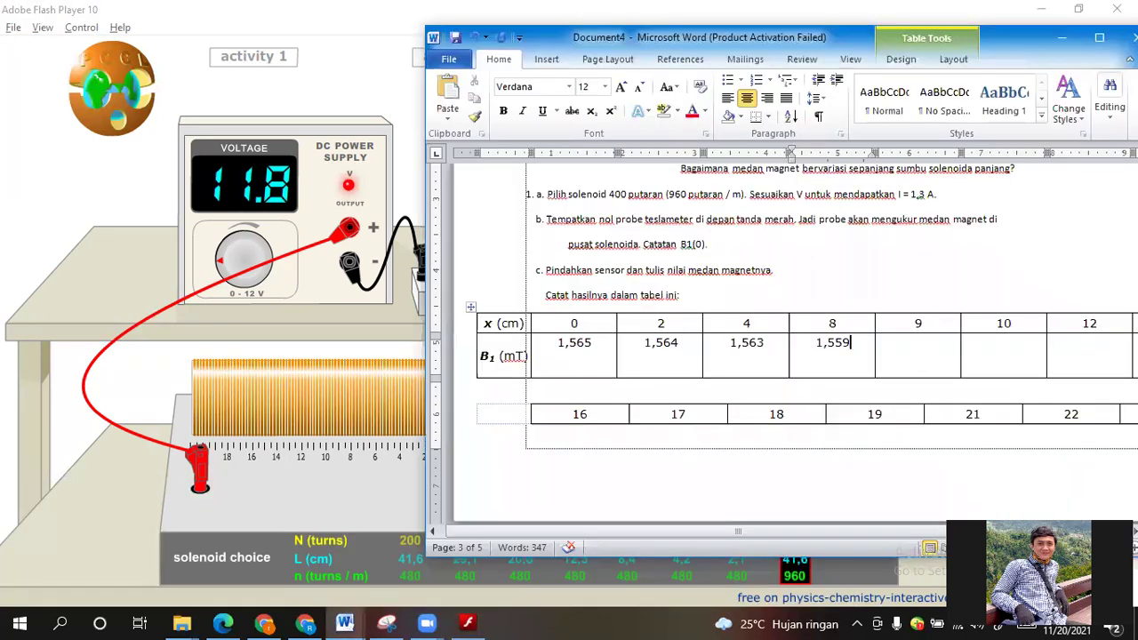
click(922, 362)
text(1,556)
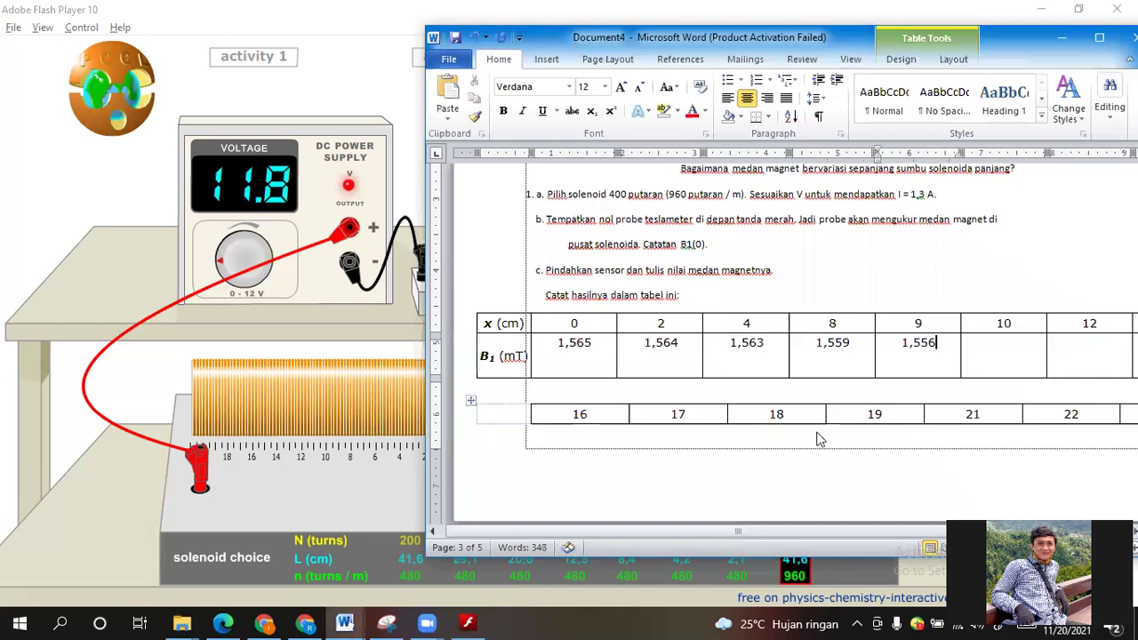
Step: Place the teslameter probe at 10 cm in the simulation and record 1,553 mT for x = 10 cm in the Word table
key(alt+Tab)
click(821, 408)
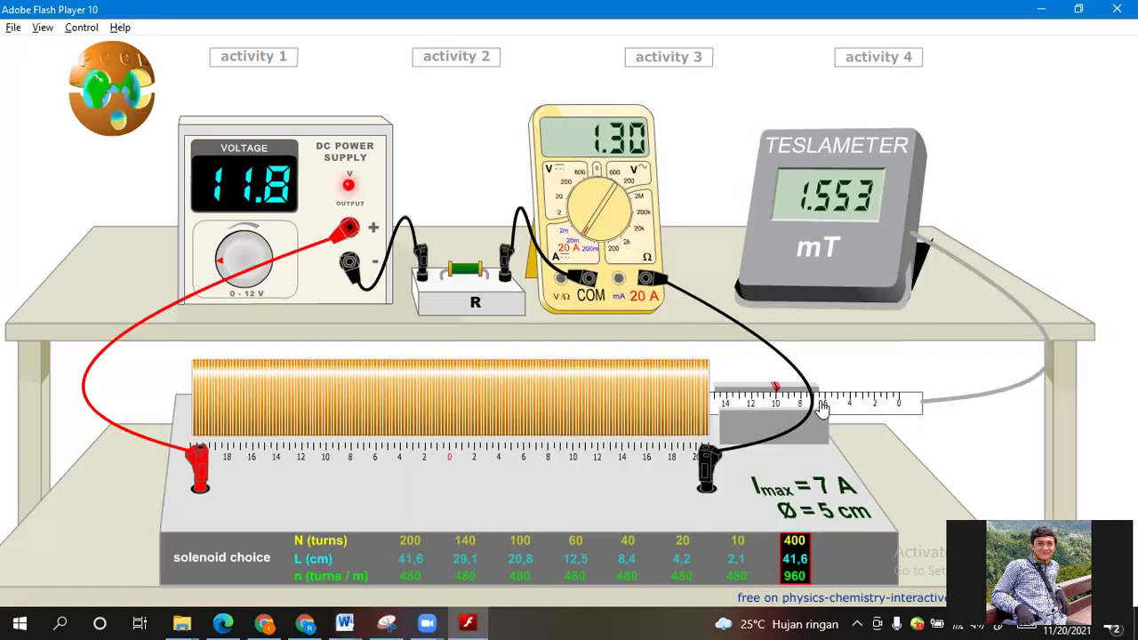
click(344, 622)
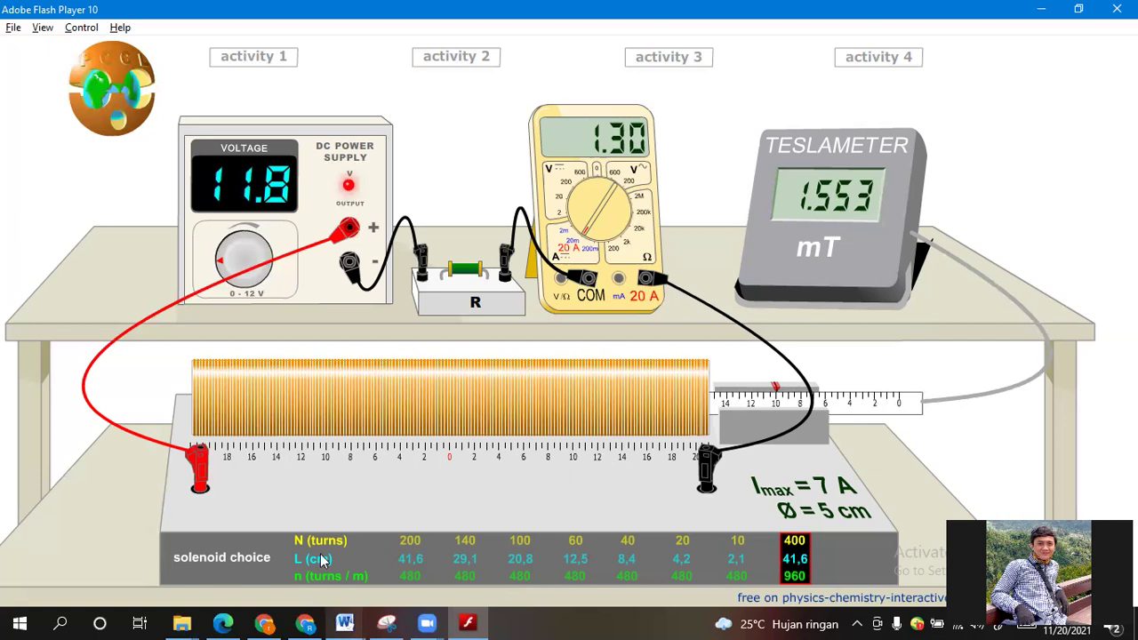
click(408, 547)
key(Tab)
text(1,553)
Step: Place the teslameter probe at 12 cm in the simulation and record 1,544 mT for x = 12 cm in the Word table
click(356, 439)
mouse_move(809, 413)
mouse_down()
mouse_move(788, 410)
mouse_move(800, 410)
mouse_up()
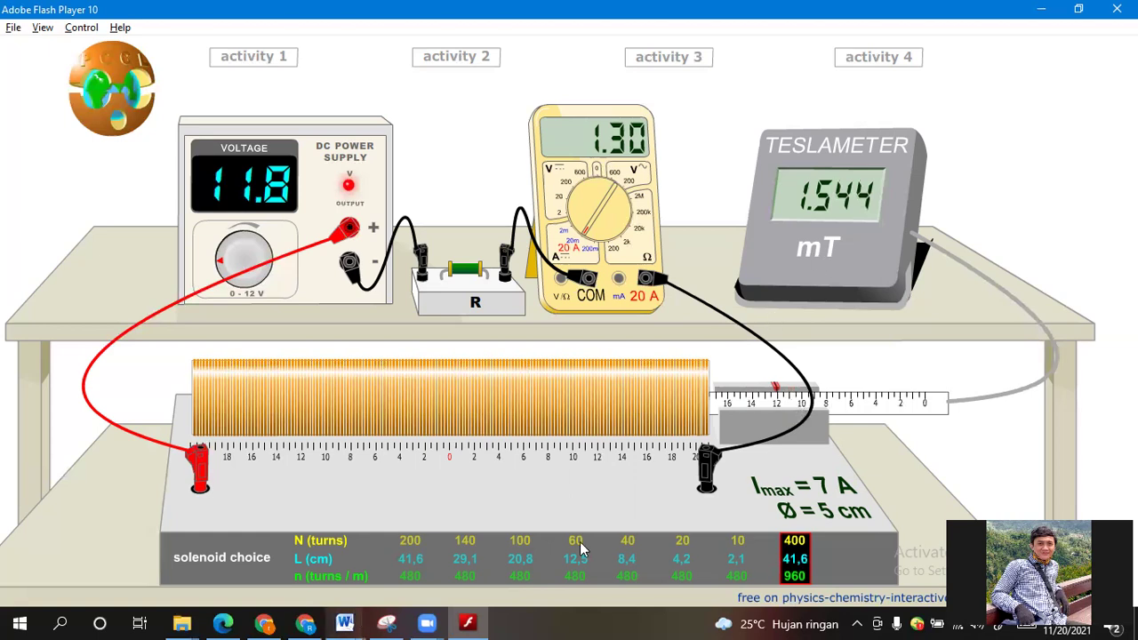
click(345, 623)
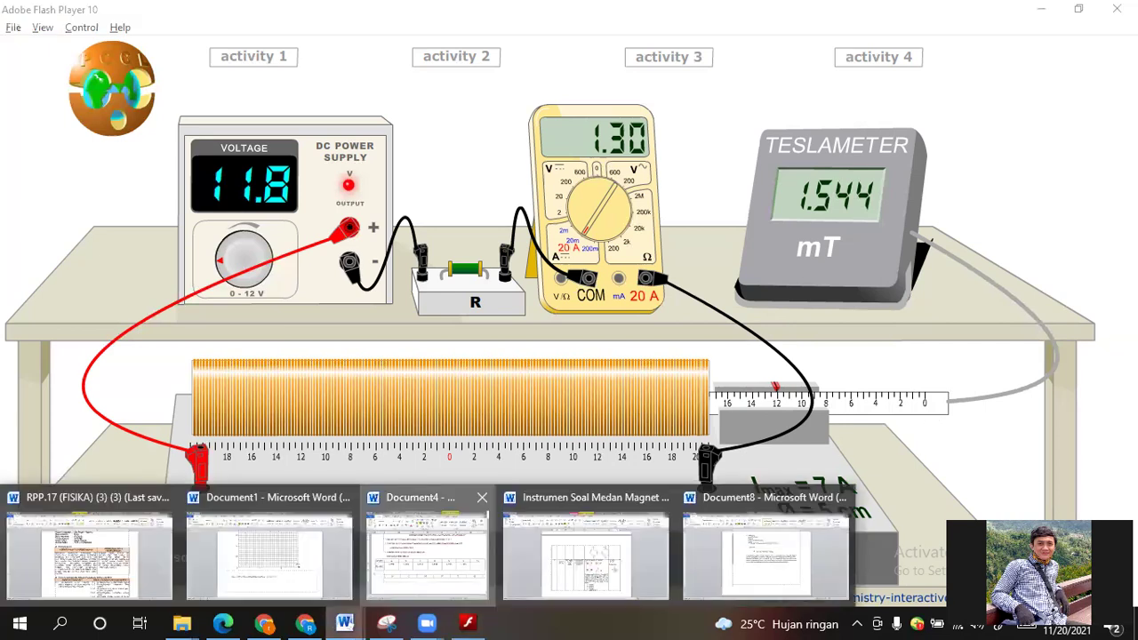
click(431, 547)
text(1,544)
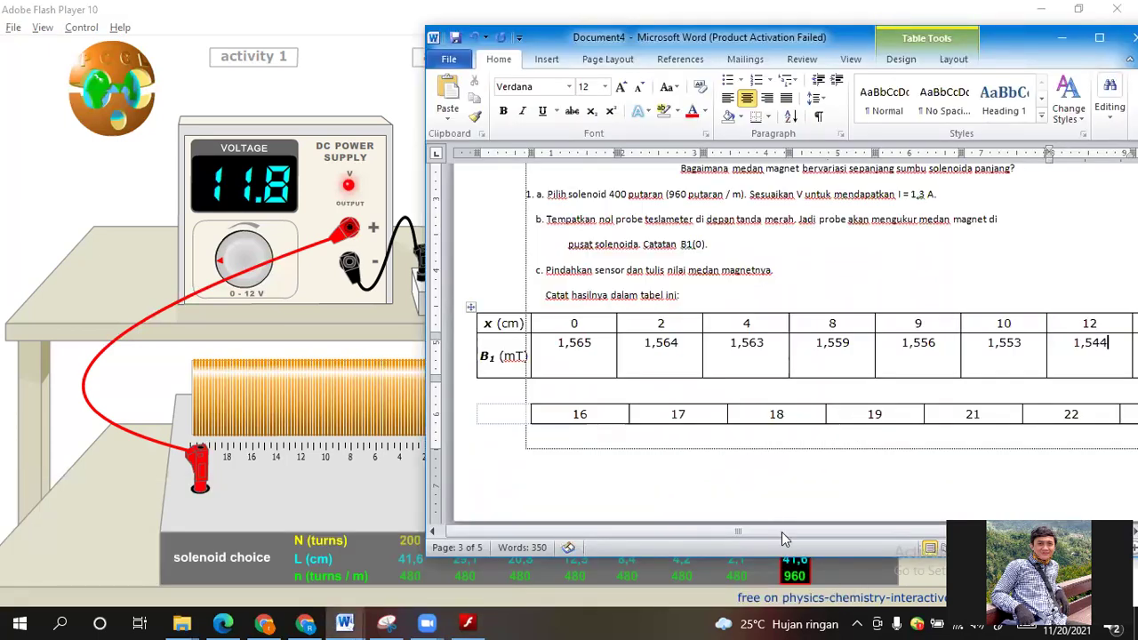
Step: Place the teslameter probe at 23 cm in the simulation and record 0,280 mT for x = 23 cm in the Word table
drag(782, 532, 880, 509)
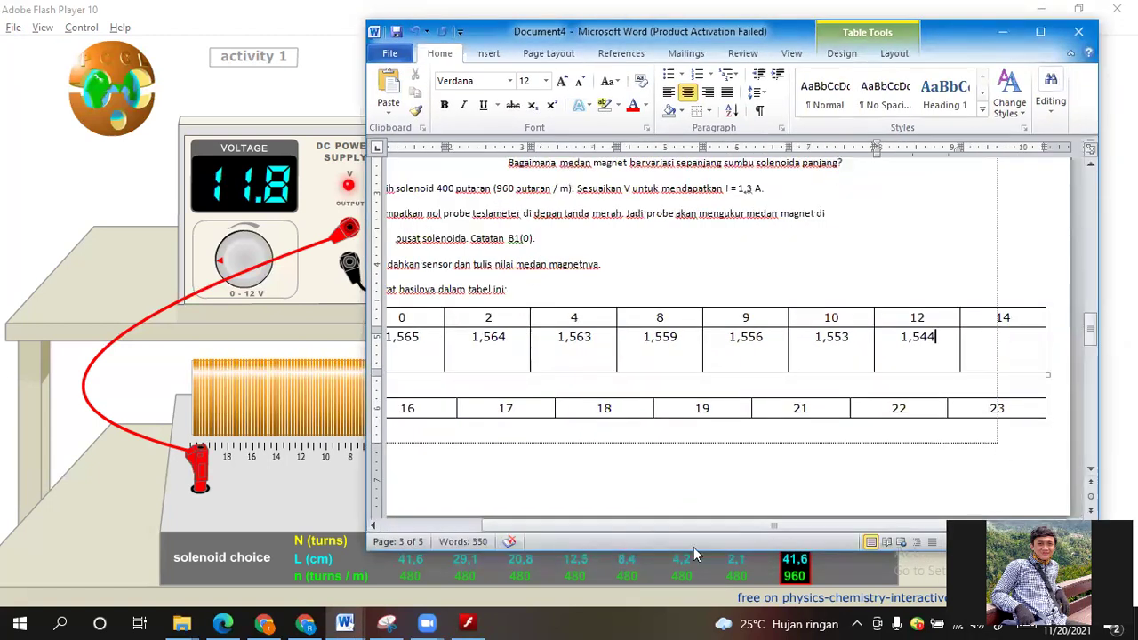
click(314, 486)
drag(1042, 427, 890, 423)
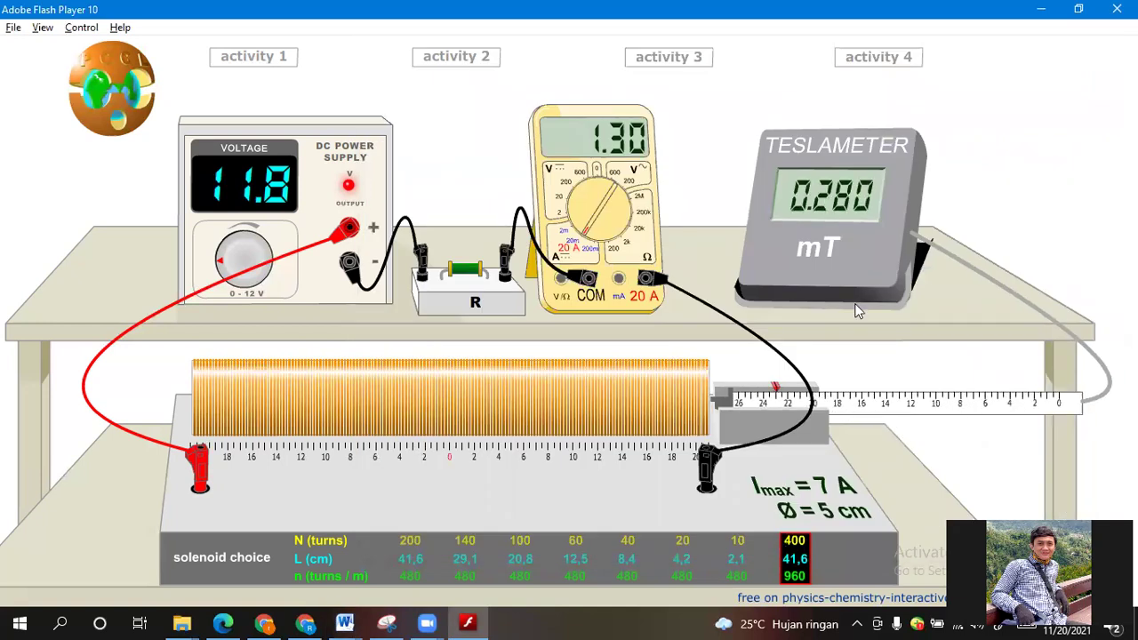
click(345, 622)
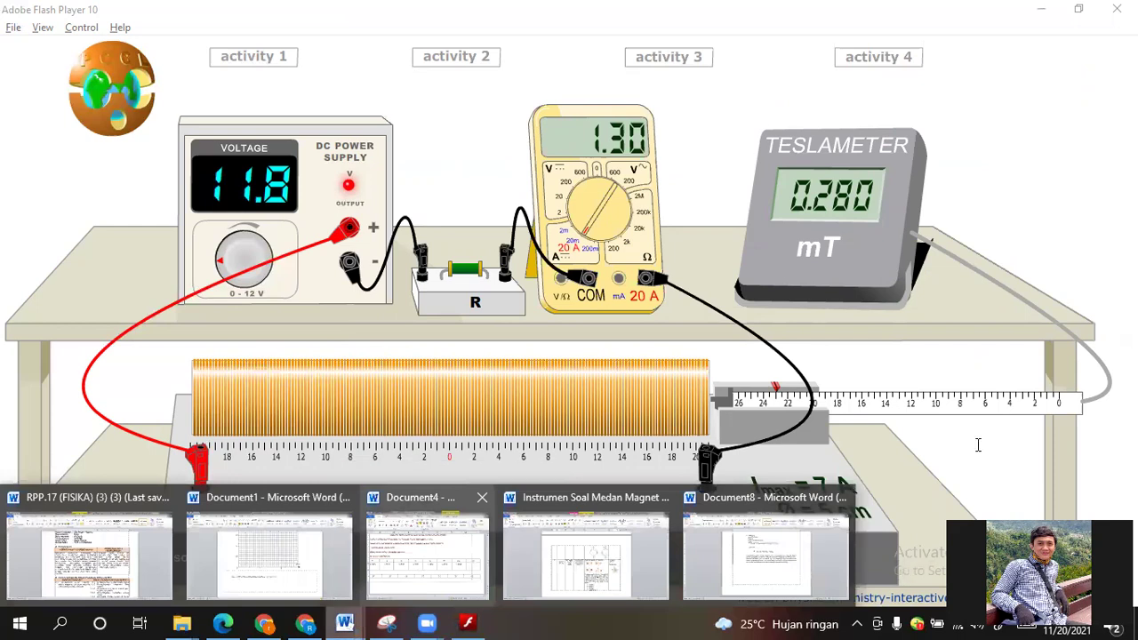
text(0,280)
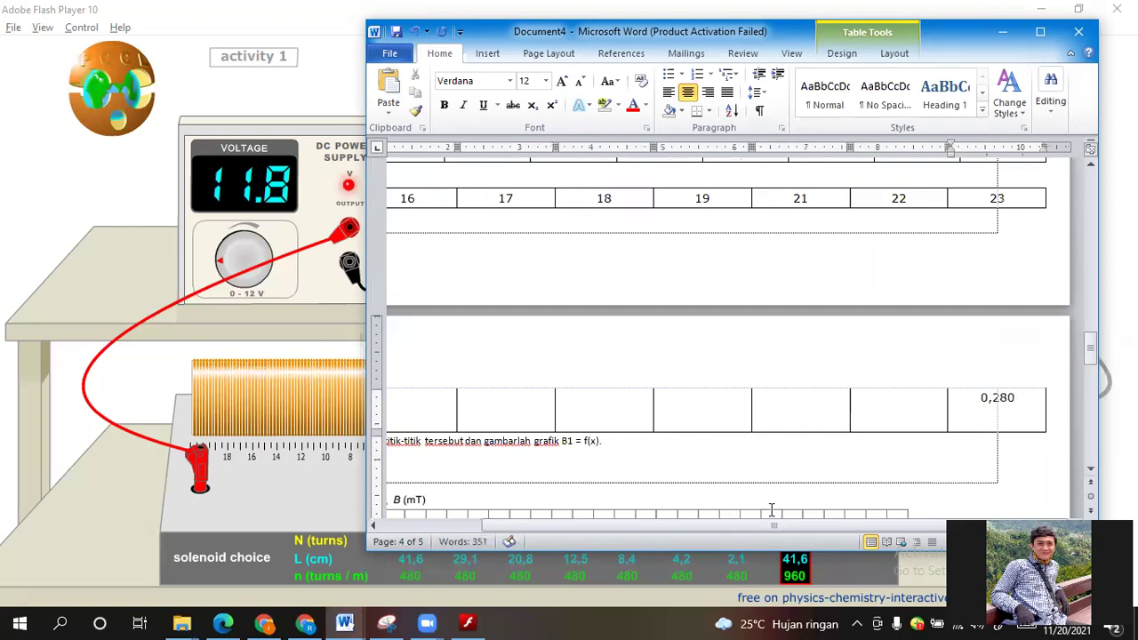
Step: Return to the B1 table for the 400-turn solenoid and maximize the Word window
scroll(762, 516, up, 3)
drag(758, 530, 676, 525)
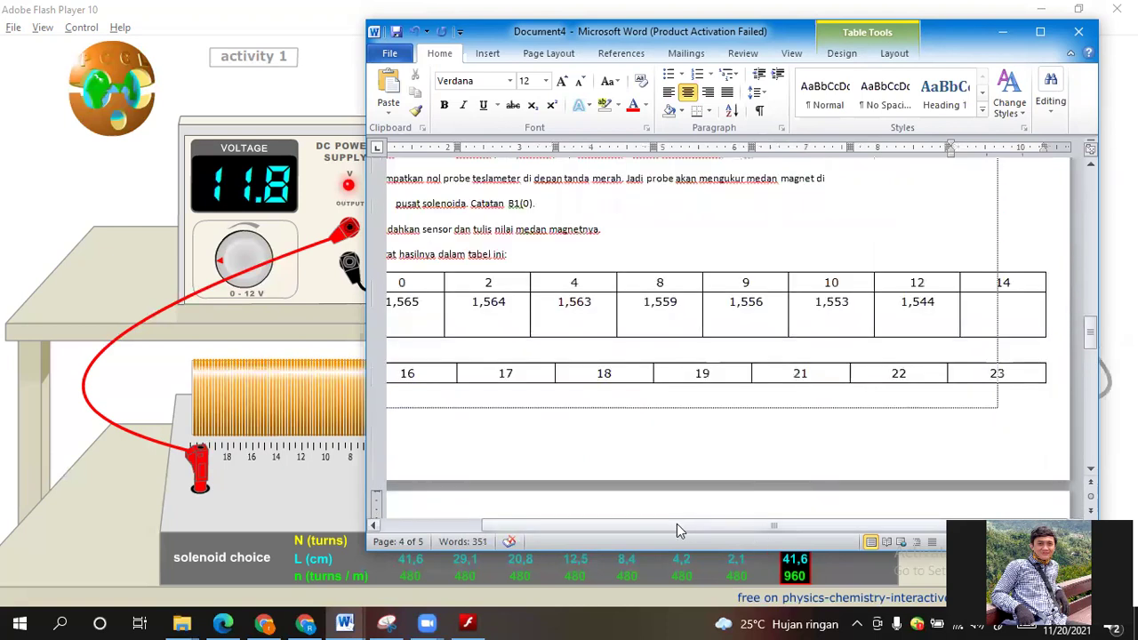
click(1039, 32)
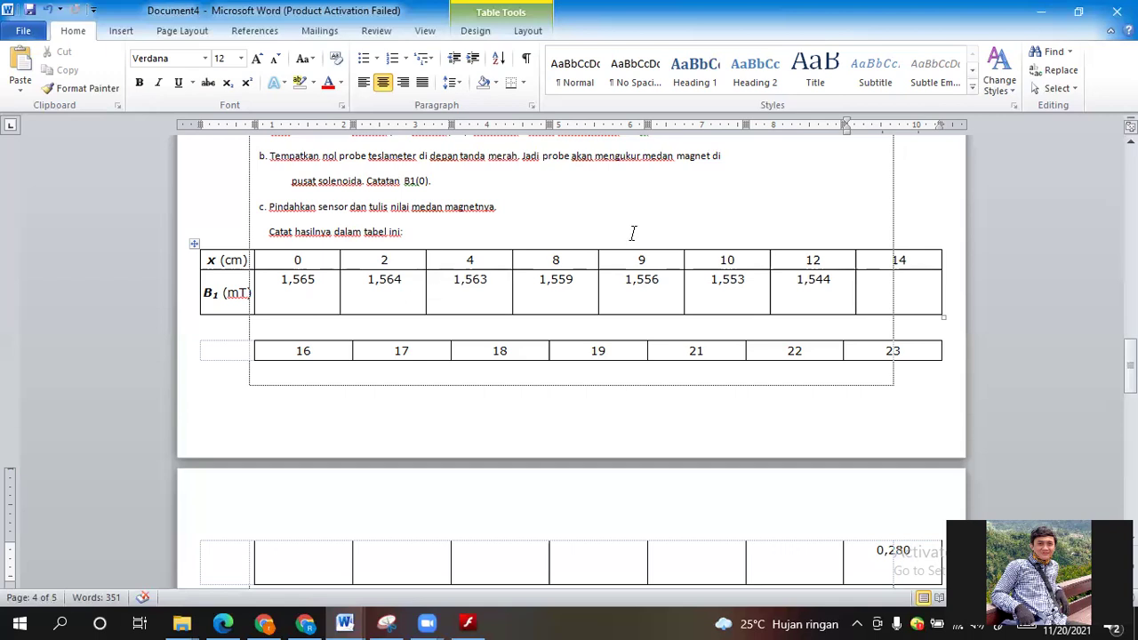
Step: Answer question 3 in the worksheet with "SEMAKIN JAUH JARAK BACA ALAT MEDAN MAGNET DARI TITIK PUSAT MEDAN SOLENOIDA, MAKA SEMAKIN KECIL NILAI MEDAN MAGNET YANG TERBACA"
scroll(634, 232, up, 1)
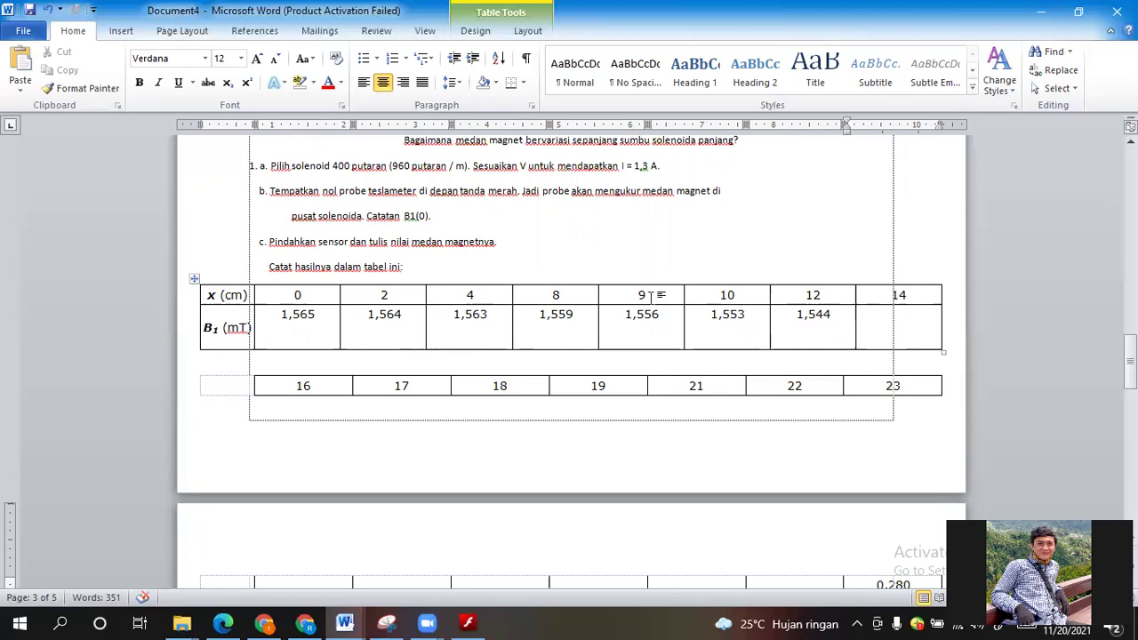
scroll(650, 298, down, 2)
scroll(650, 298, down, 6)
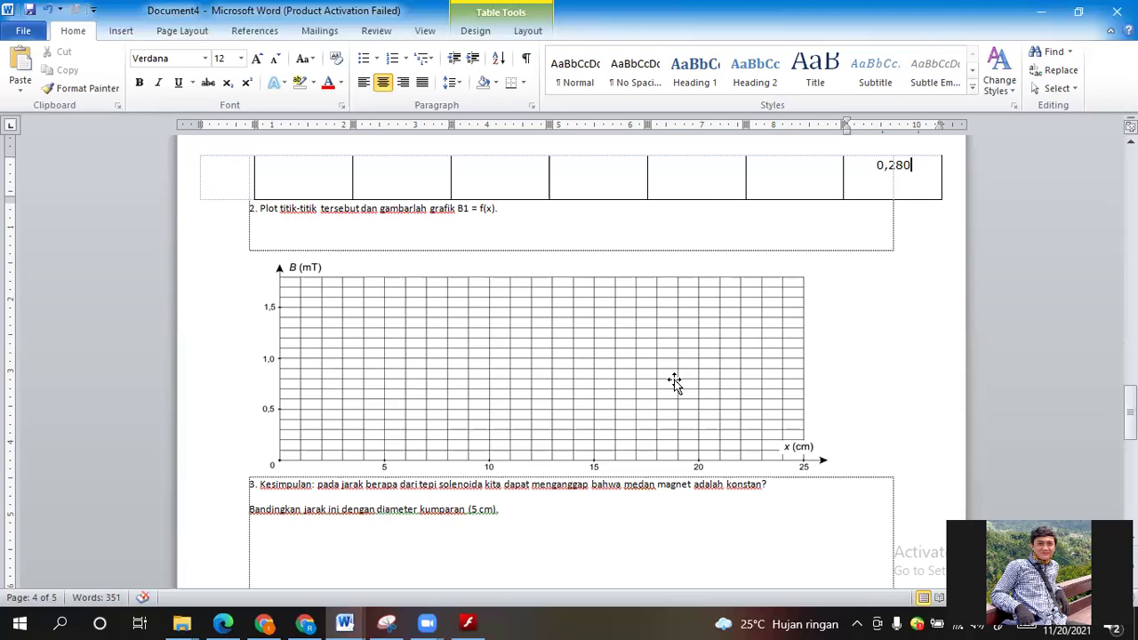
scroll(533, 393, down, 2)
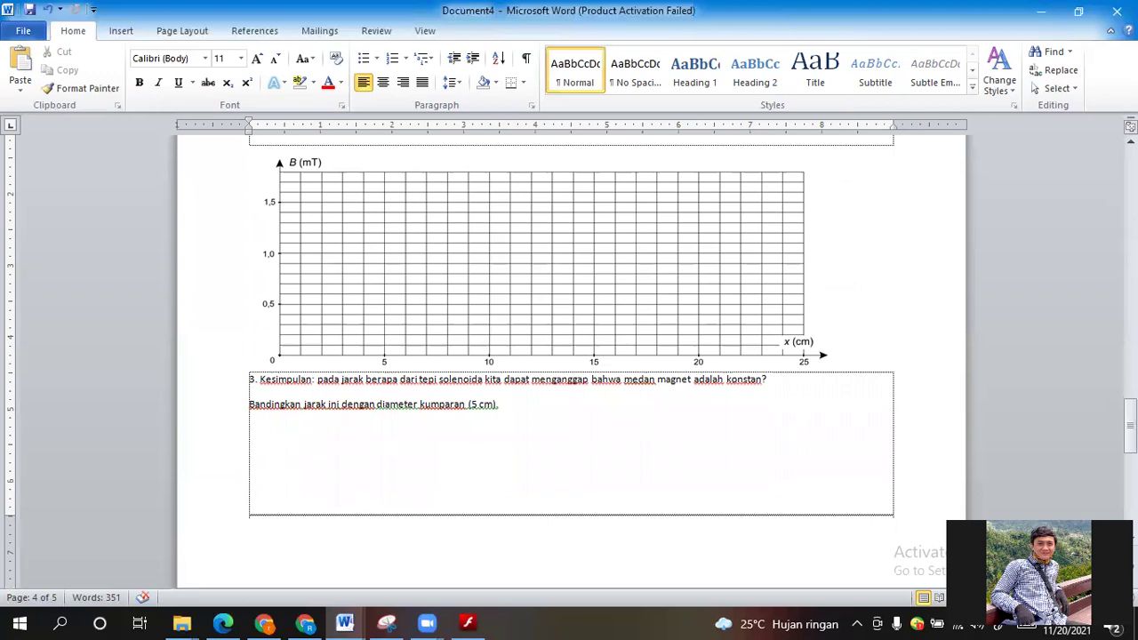
text(SEMAKIN JAUH JARAK BACA ALAT MEDAN MAGNET DARI TITIK PUSAT)
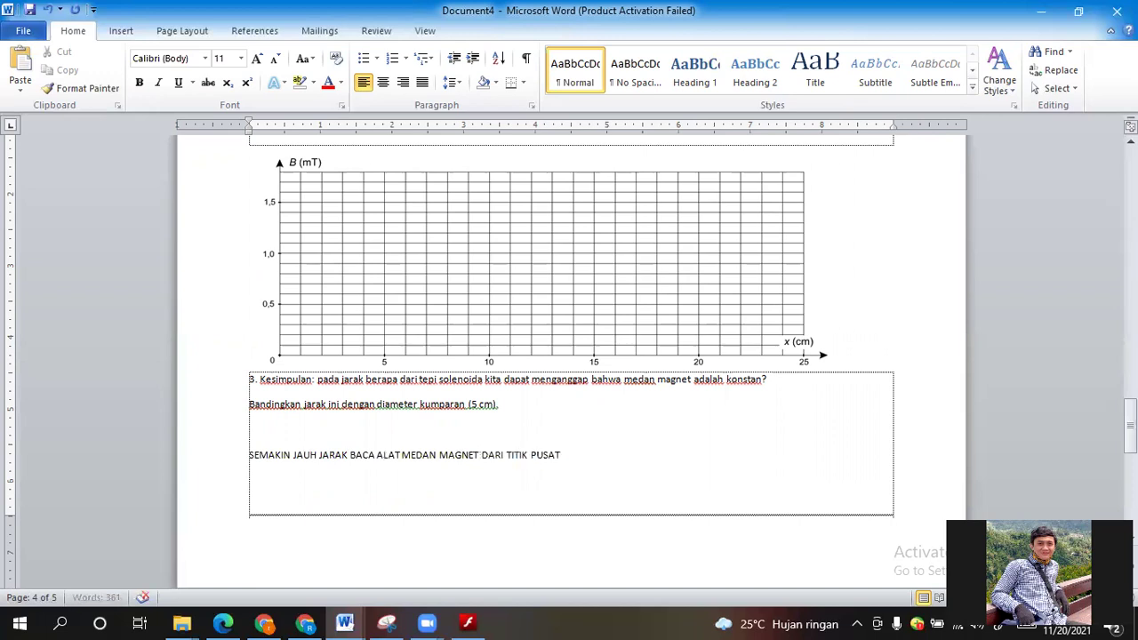
text( MEDAN)
text( SOL)
text(EN)
text(OIDA)
text(, MA)
text(KA SEMA)
text(KIN)
text( KECI)
text(L NILAI)
text( MEDAN M)
text(AGNE)
text(T YANG T)
text(ERBACA)
Step: Complete the question 3 conclusion with ", SEHINGGA JARAK BACA ALAT BERBANDING TERBALIK DENGAN KUAT MEDAN MAGNET"
text(, SE)
text(HING)
text(GA)
text( JARA)
text(K)
text( BA)
text(CA LATA)
key(BackSpace)
key(BackSpace)
key(BackSpace)
key(BackSpace)
text(ALAT)
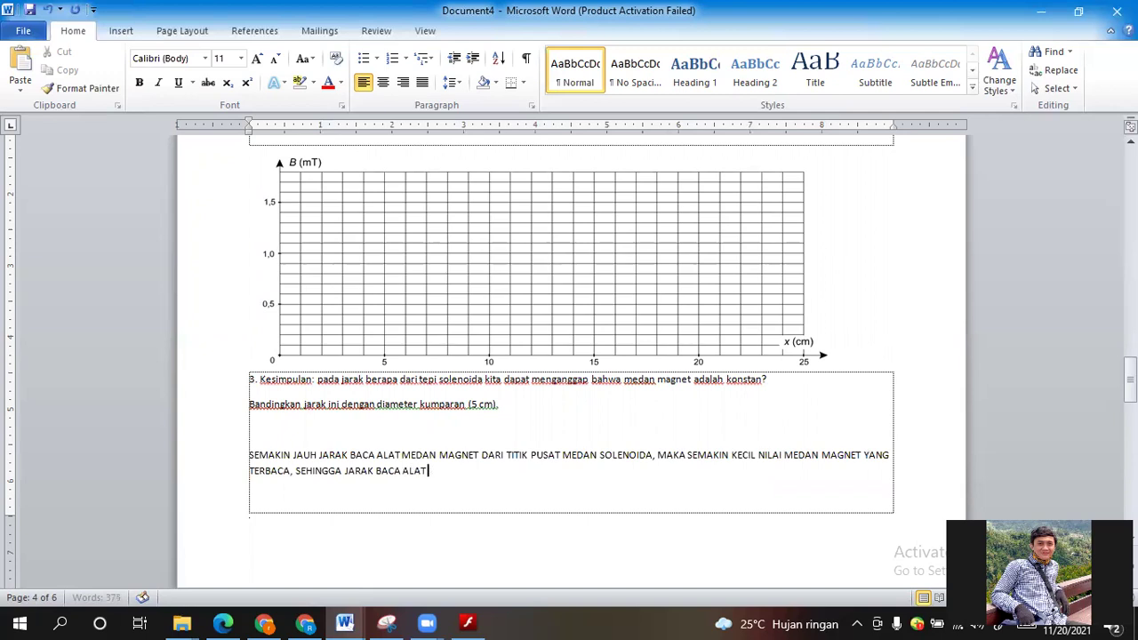
text( BERB)
text(ADING)
key(BackSpace)
key(BackSpace)
key(BackSpace)
key(BackSpace)
text(NGGA JARAK BACA ALAT BERBANDING TERBALIK DENGAN KUAT MED)
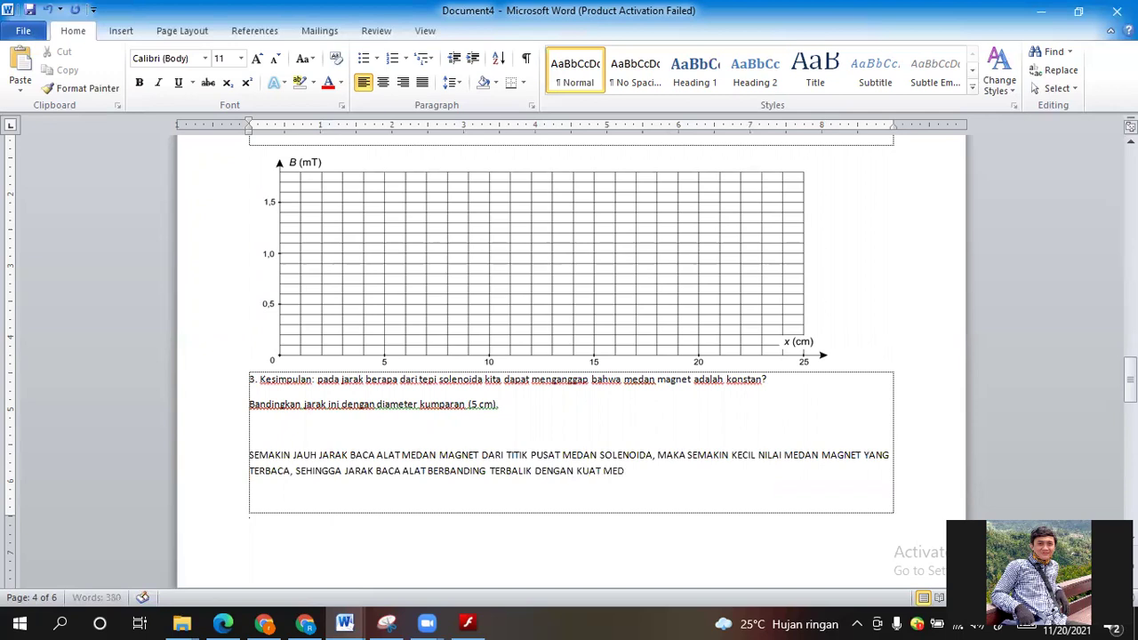
text(AN MAGNET)
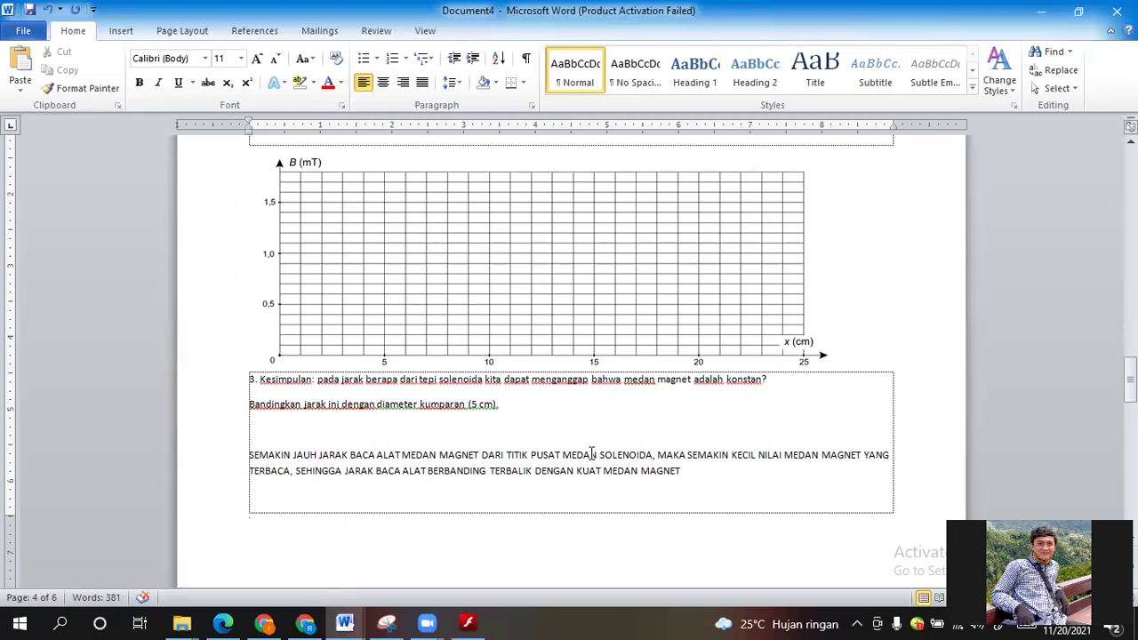
Step: Change the activity number in the heading of the number-of-turns worksheet to "Kegiatan 3/3"
scroll(573, 462, up, 3)
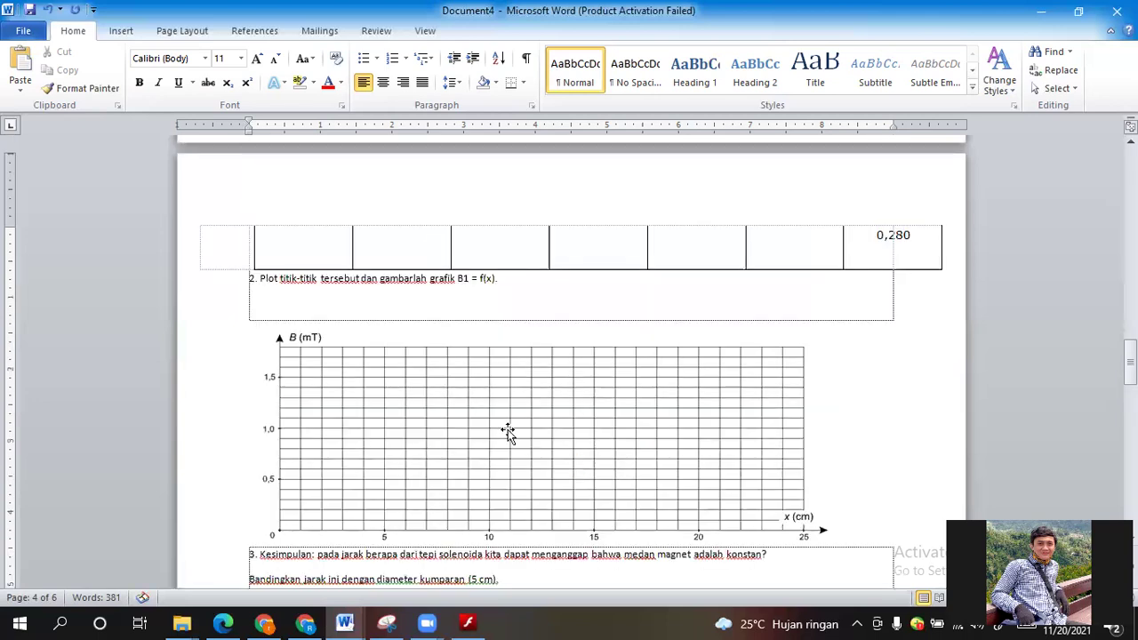
scroll(524, 426, down, 3)
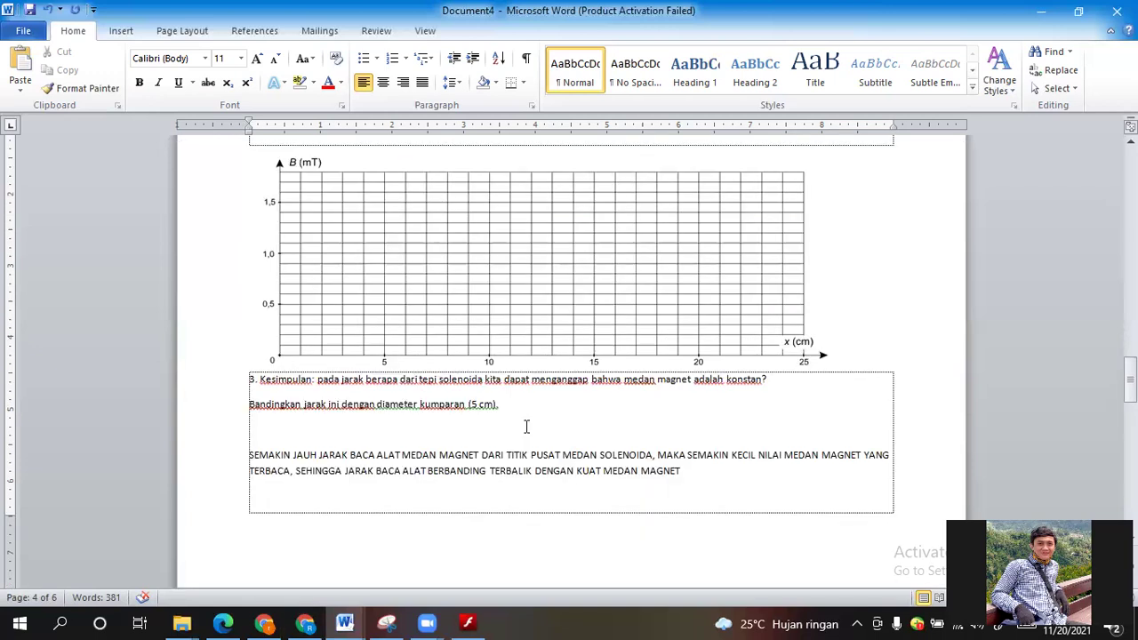
scroll(526, 426, down, 6)
scroll(526, 426, down, 2)
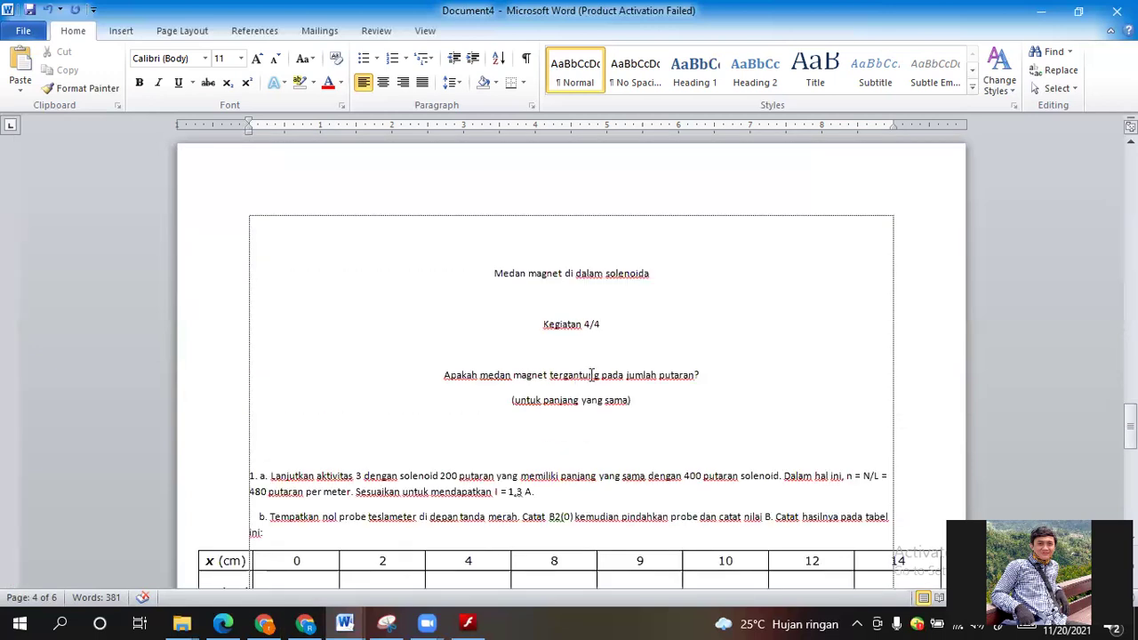
scroll(602, 255, down, 1)
triple_click(597, 253)
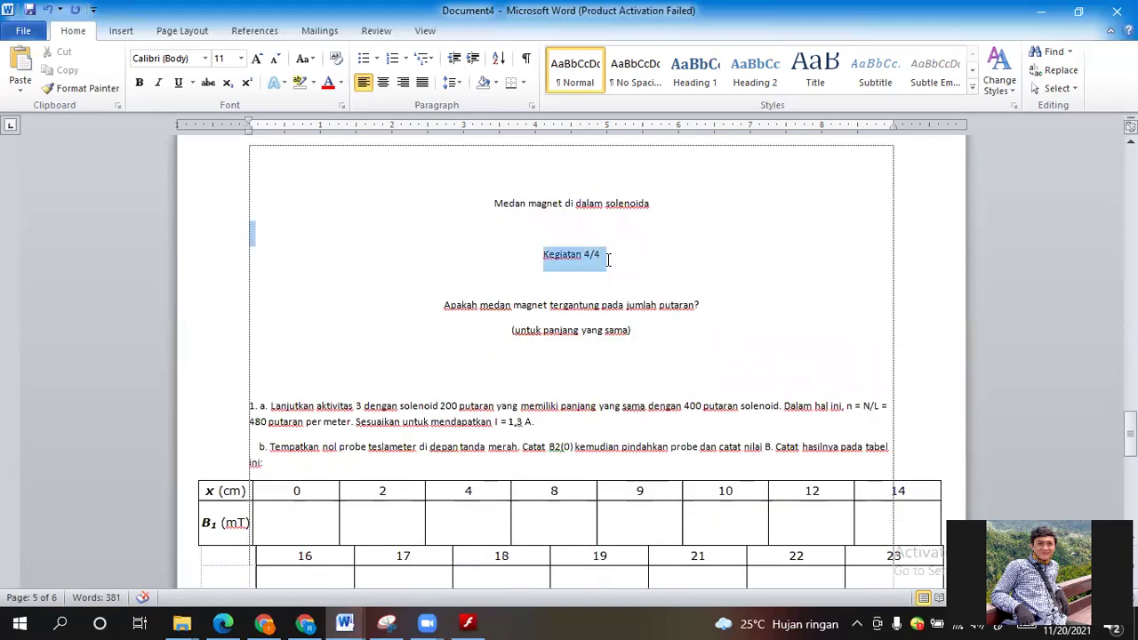
click(608, 259)
key(BackSpace)
key(BackSpace)
key(BackSpace)
text(3/3)
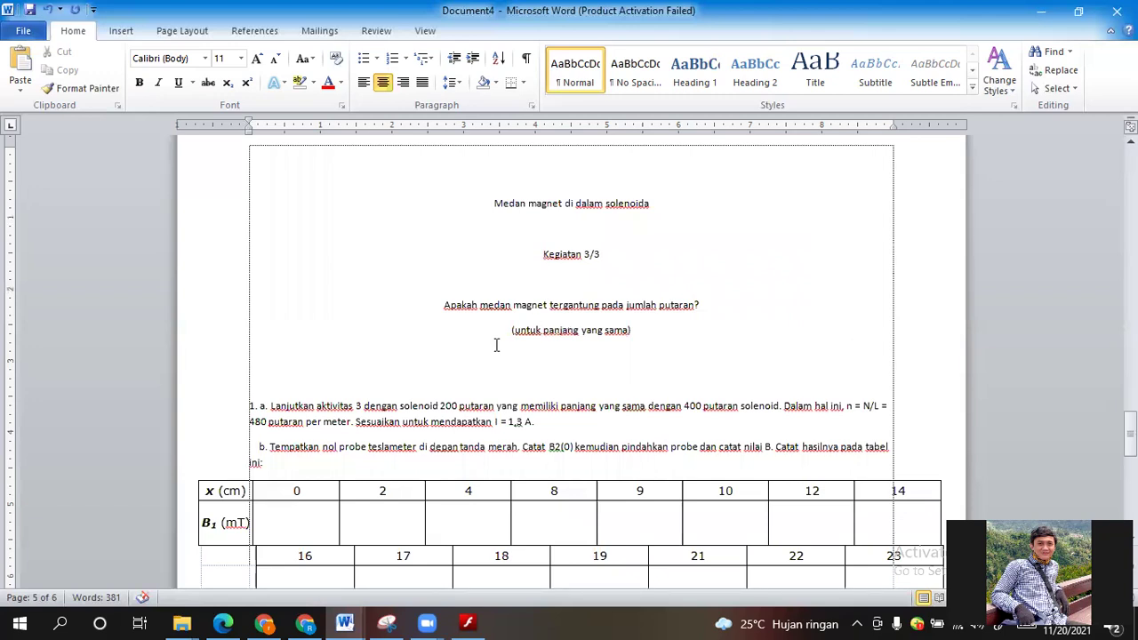
Step: Review the Kegiatan 3/3 instructions and measurement tables for the 200-turn solenoid against the preceding 400-turn activity
scroll(495, 349, down, 1)
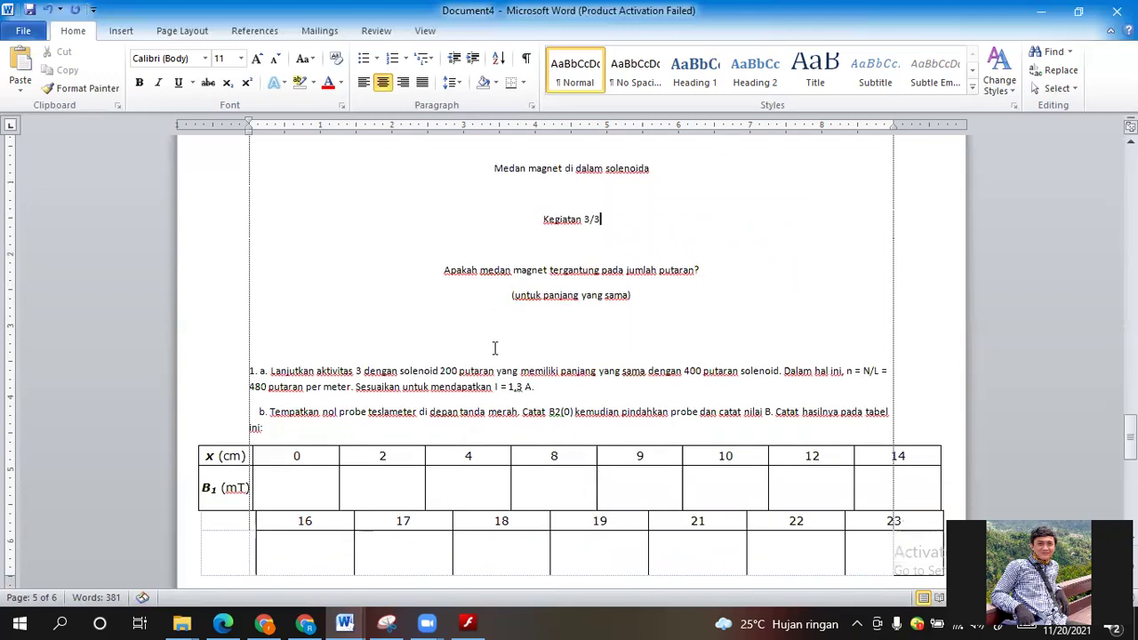
scroll(495, 348, down, 4)
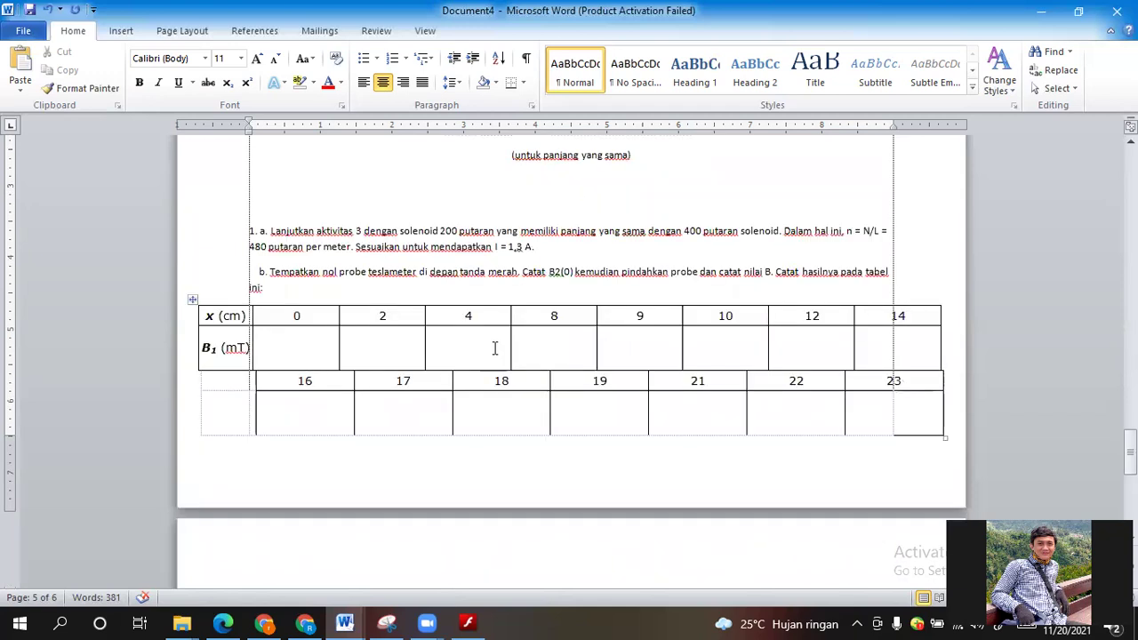
scroll(495, 348, down, 6)
scroll(495, 349, up, 7)
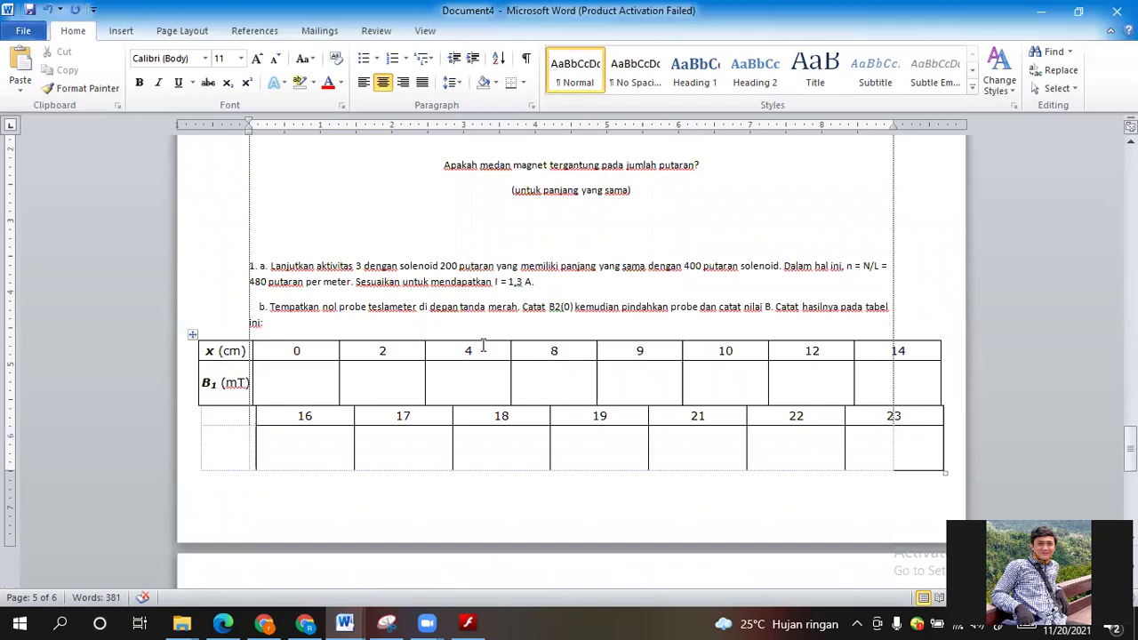
scroll(483, 345, up, 4)
scroll(475, 354, down, 14)
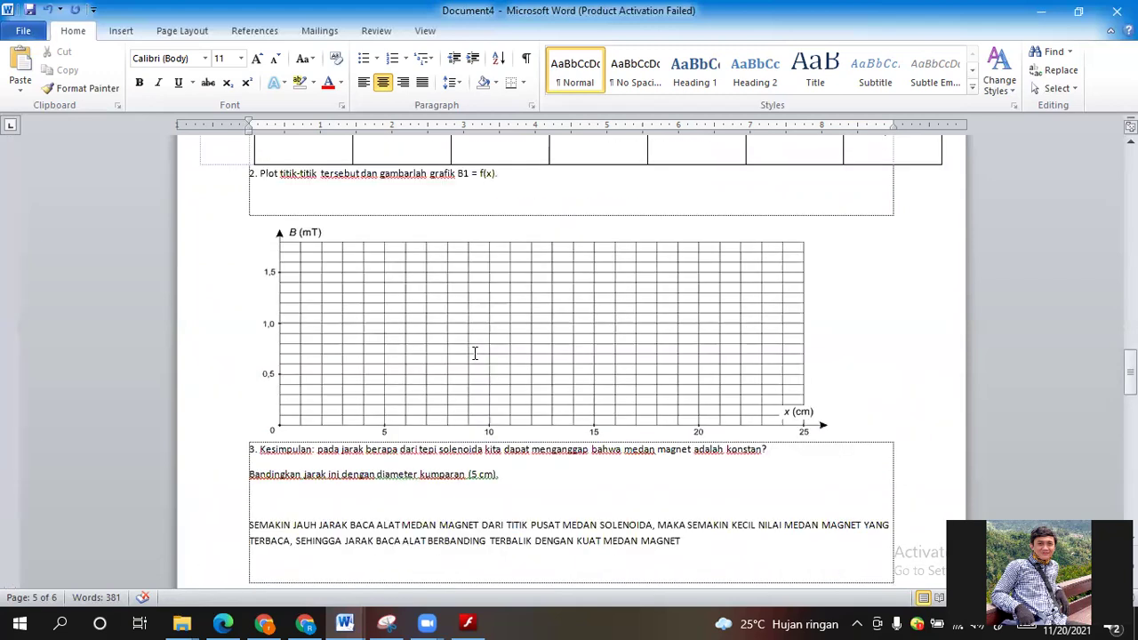
scroll(475, 354, up, 14)
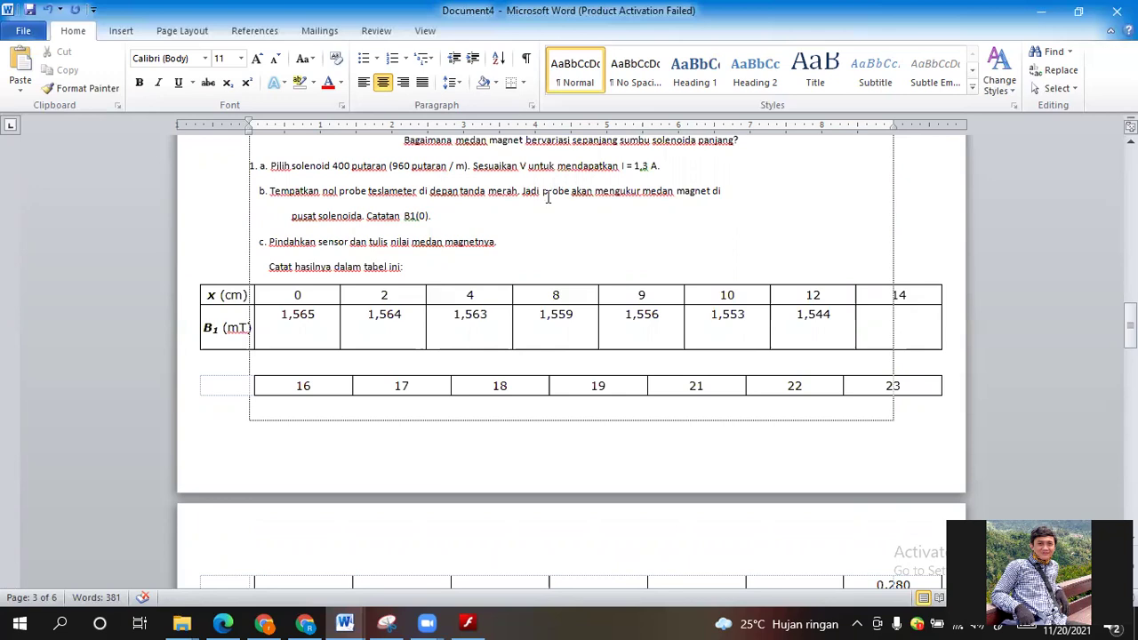
scroll(547, 197, down, 10)
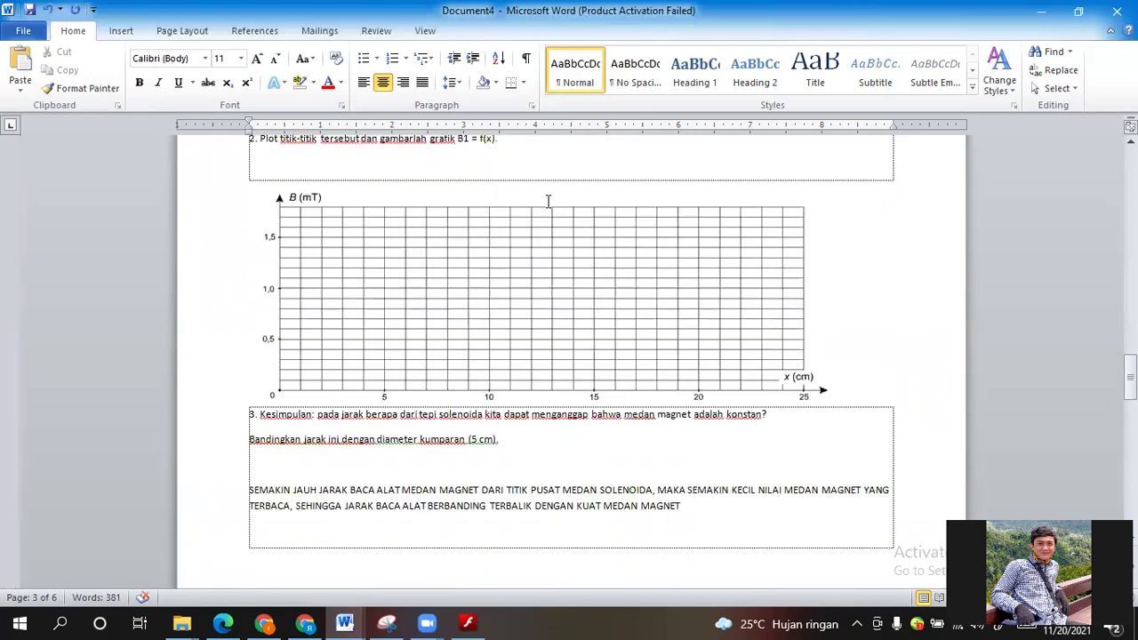
scroll(547, 200, down, 10)
scroll(548, 200, down, 2)
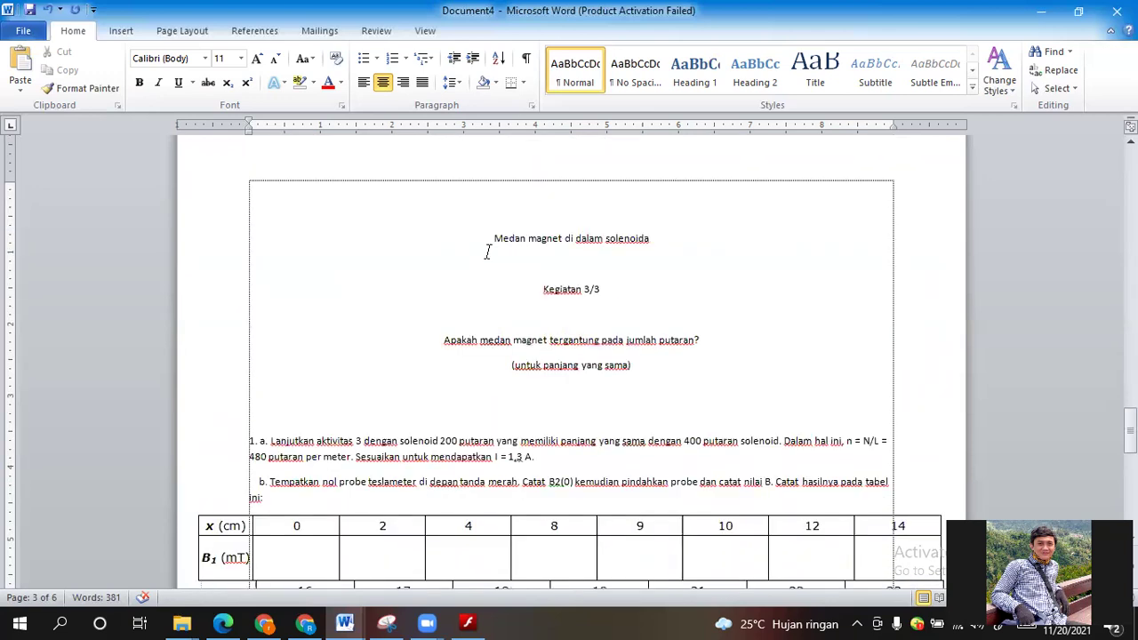
scroll(488, 249, down, 4)
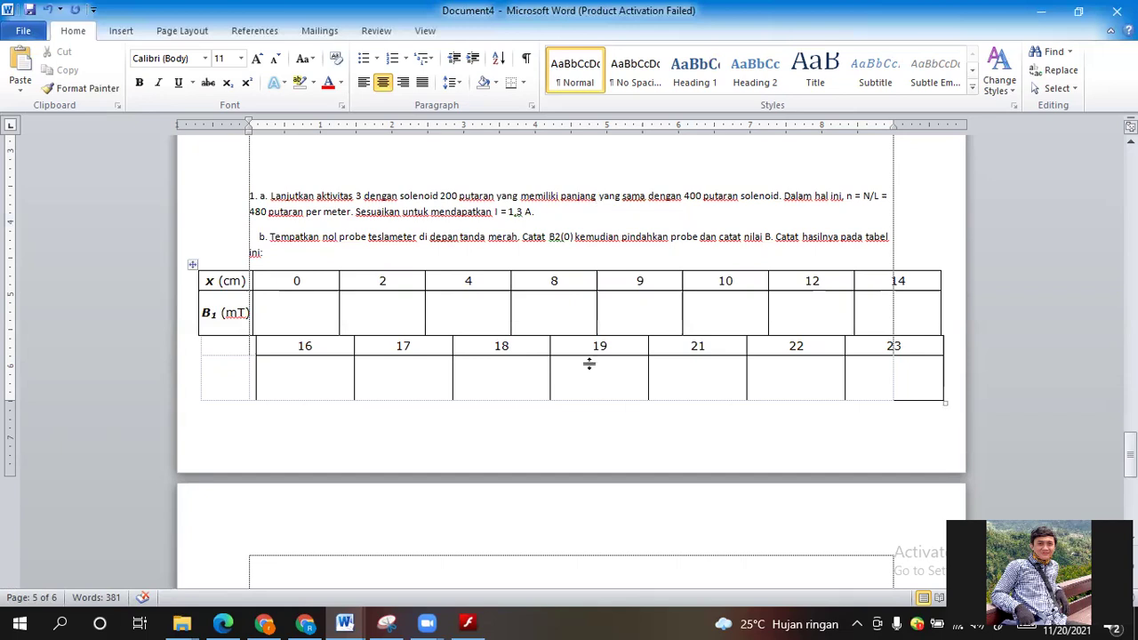
scroll(399, 330, down, 1)
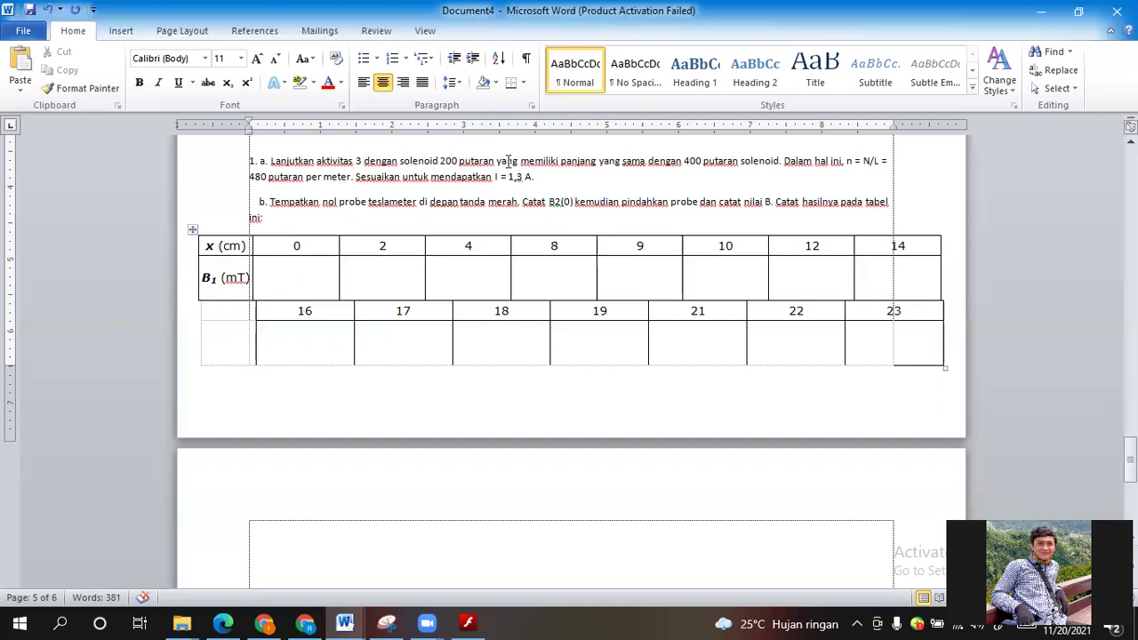
scroll(627, 200, up, 1)
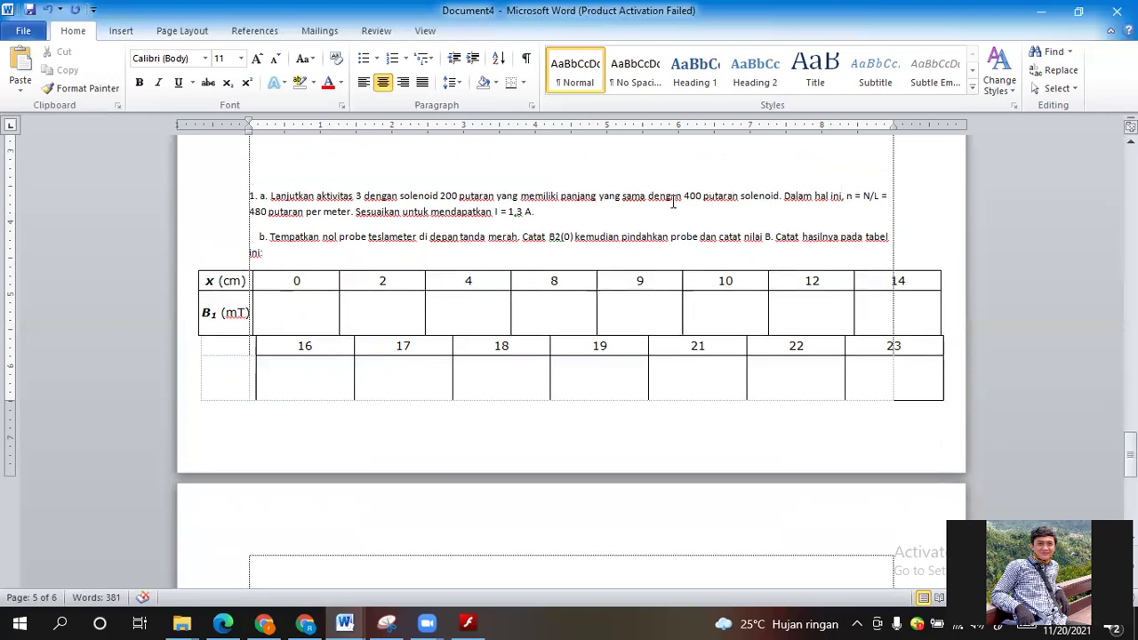
Step: Switch to the Flash simulation and disconnect the red and black leads from the 400-turn solenoid
click(360, 201)
key(alt+Tab)
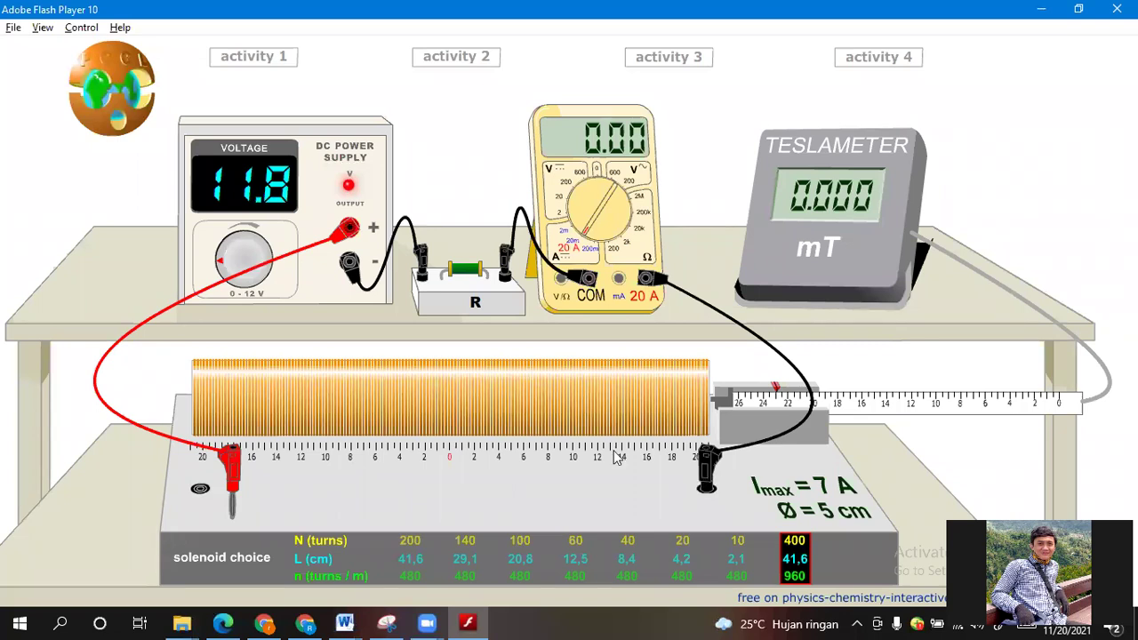
click(800, 559)
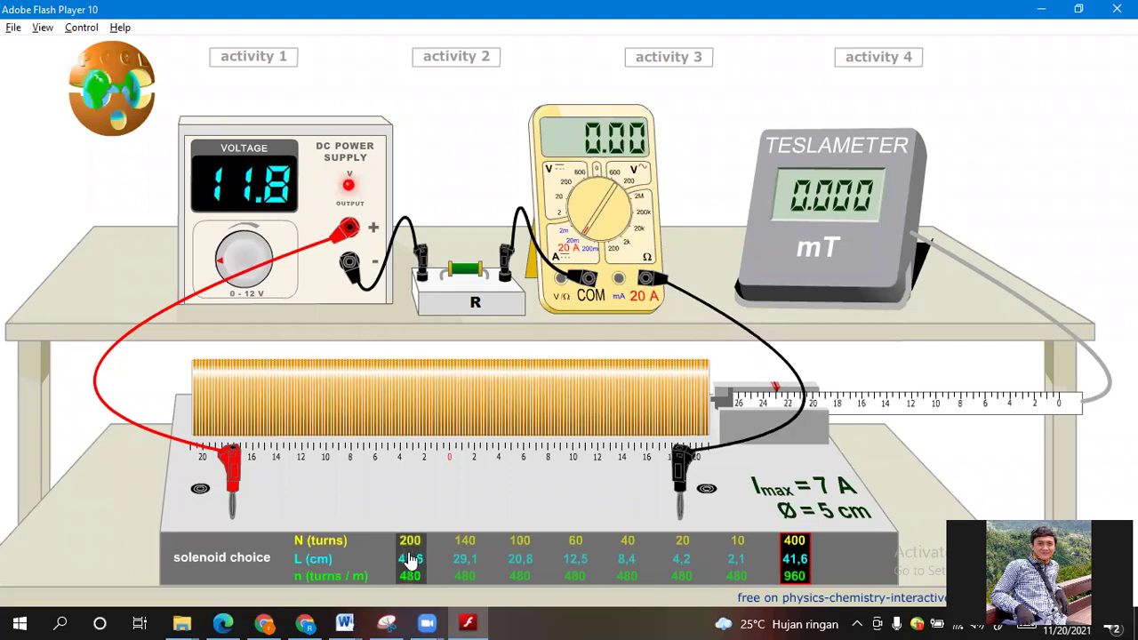
Step: Choose the 200-turn solenoid in the Flash simulation and connect the black and red leads to its end terminals
key(alt+Tab)
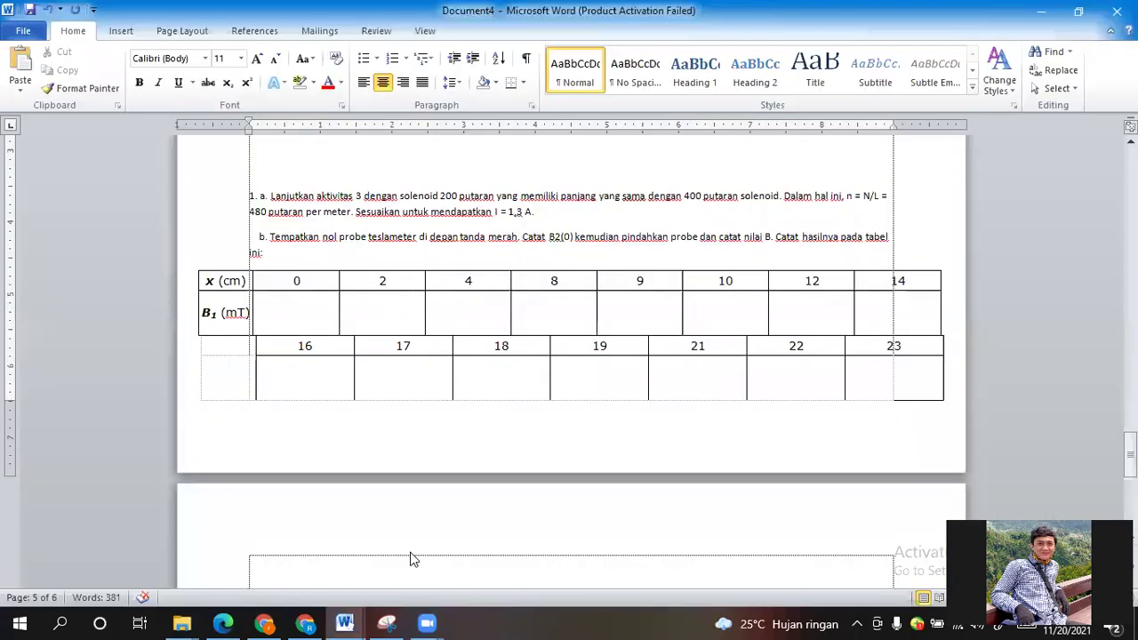
key(alt+Tab)
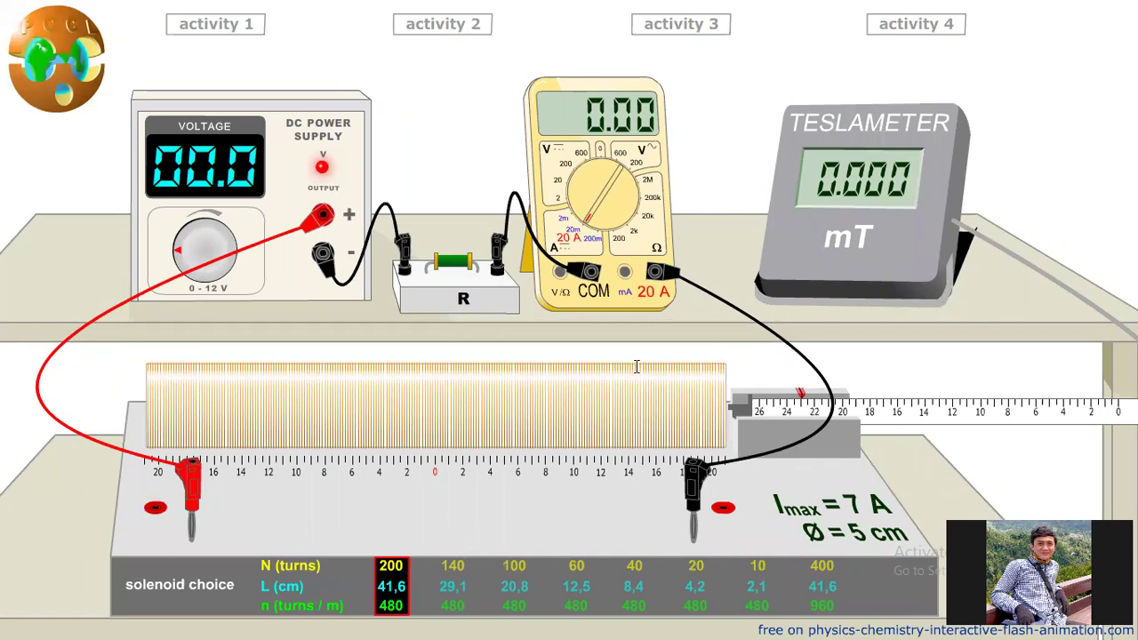
key(alt+Tab)
scroll(637, 367, up, 1)
drag(711, 471, 722, 460)
drag(184, 503, 160, 473)
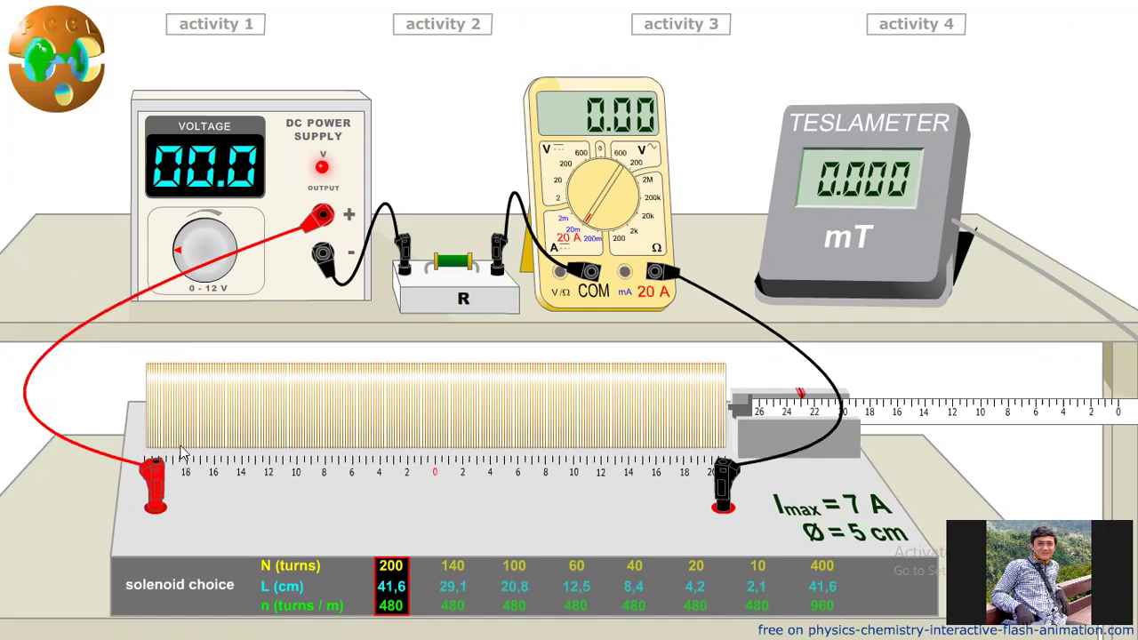
Step: Check the required current in the Word worksheet, then set the simulation's power supply to 6.2 V for 1.30 A
key(alt+Tab)
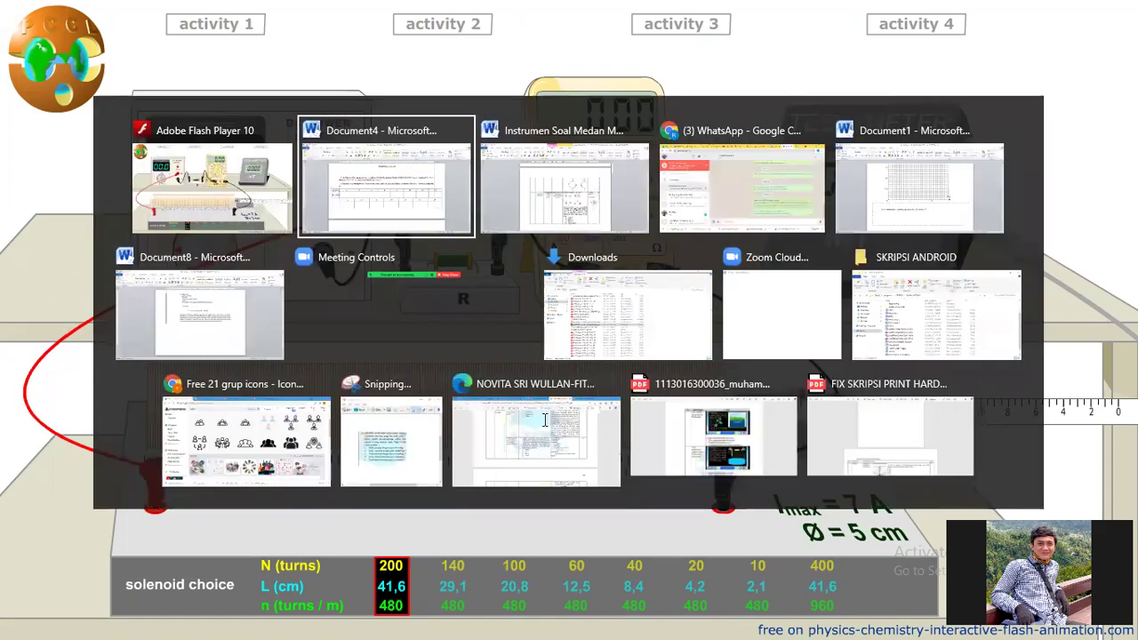
scroll(635, 339, up, 3)
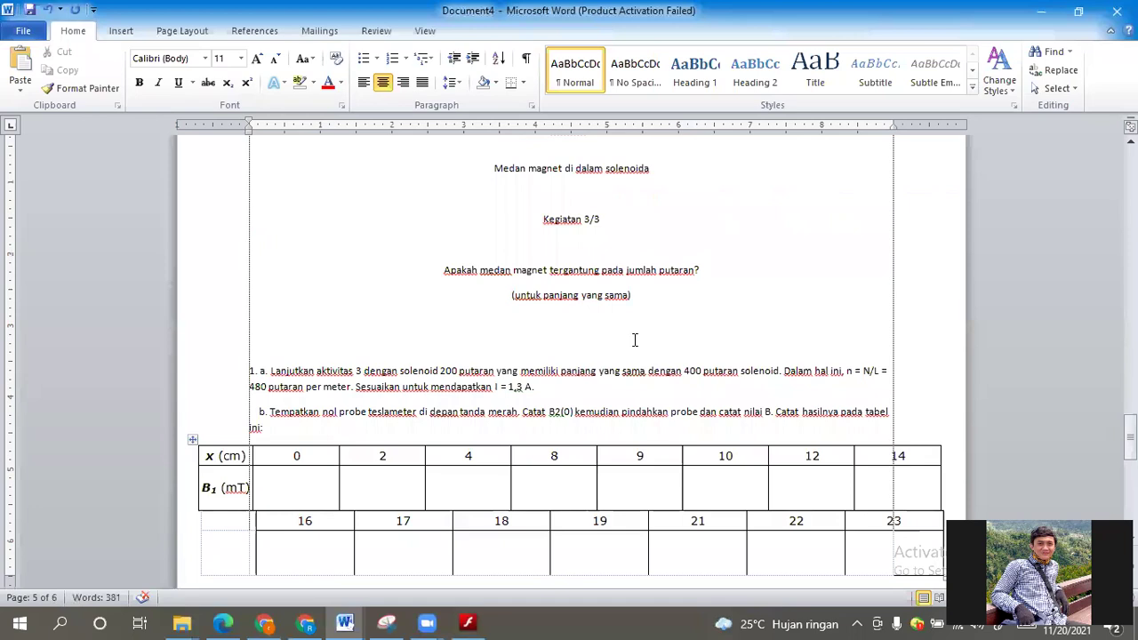
scroll(635, 340, down, 4)
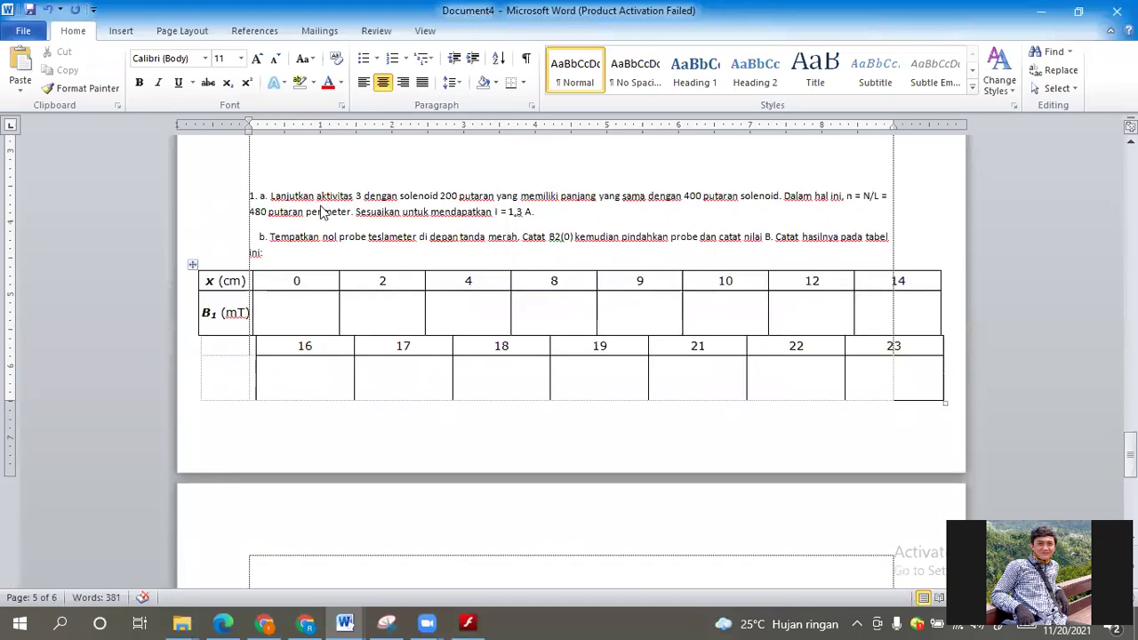
key(alt+Tab)
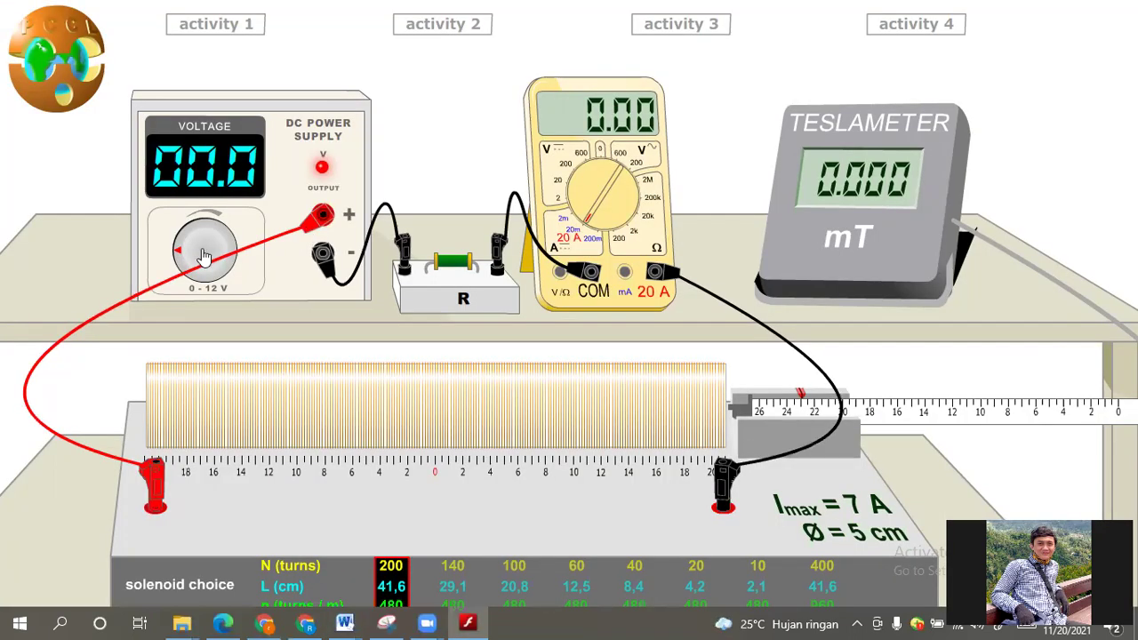
drag(211, 245, 237, 263)
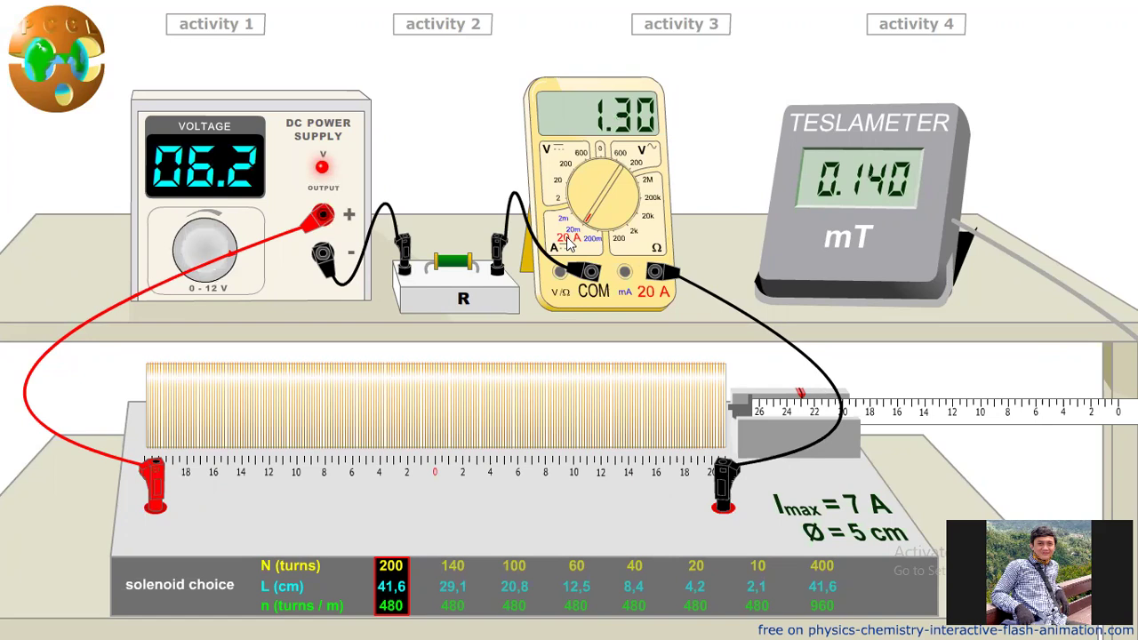
Step: Align the teslameter probe's zero with the red mark and record 0,784 as B1 at x = 0 in the Word table
mouse_move(798, 430)
mouse_down()
mouse_move(722, 425)
mouse_move(780, 407)
mouse_move(786, 419)
mouse_up()
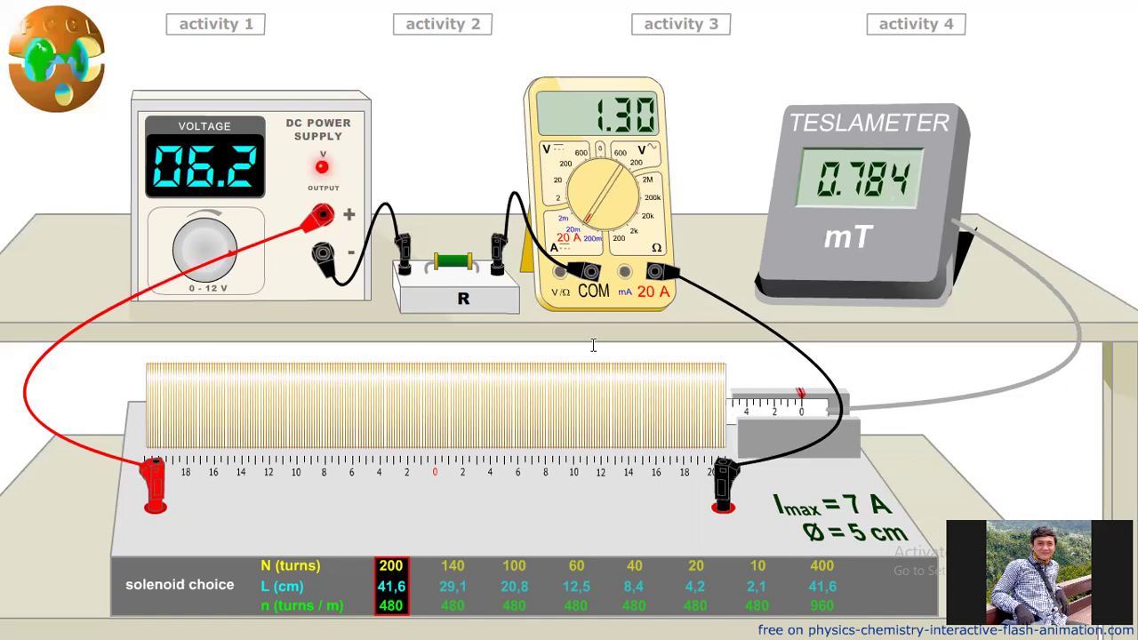
key(alt+Tab)
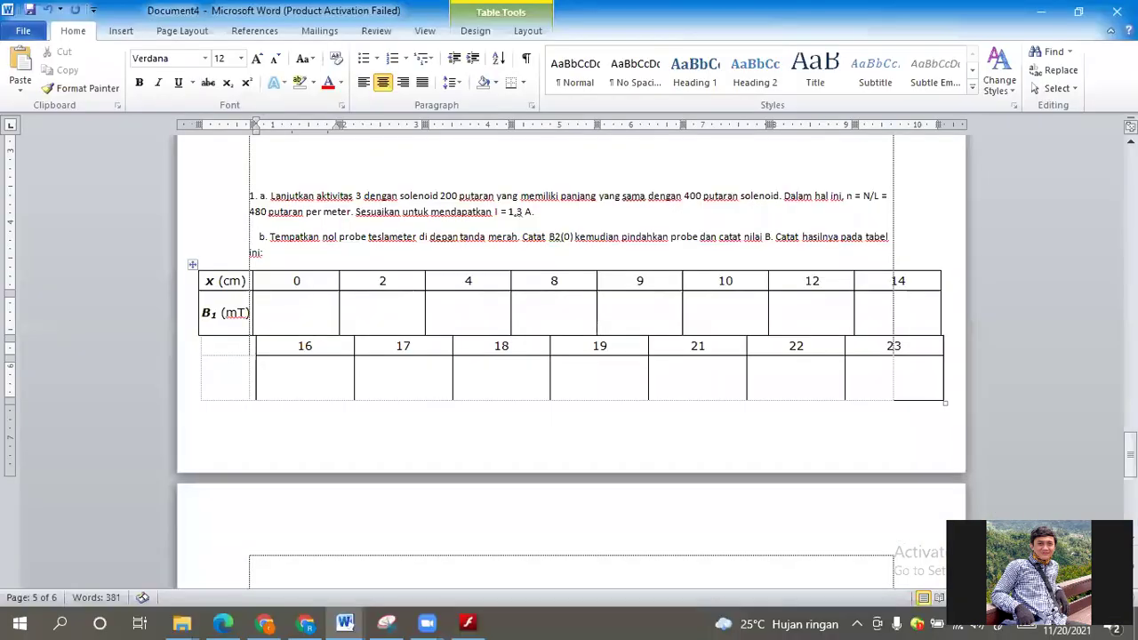
text(0,784)
Step: Move the simulation's probe to 2 cm at the red mark and record 0,783 as B1 at x = 2 in the Word table
key(alt+Tab)
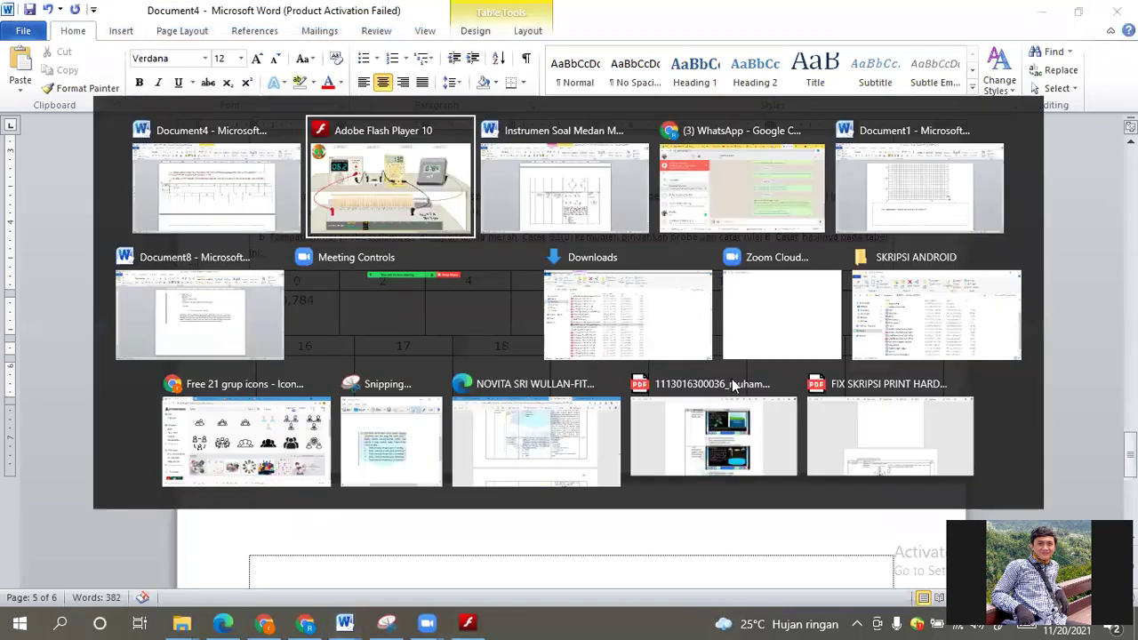
drag(807, 424, 836, 424)
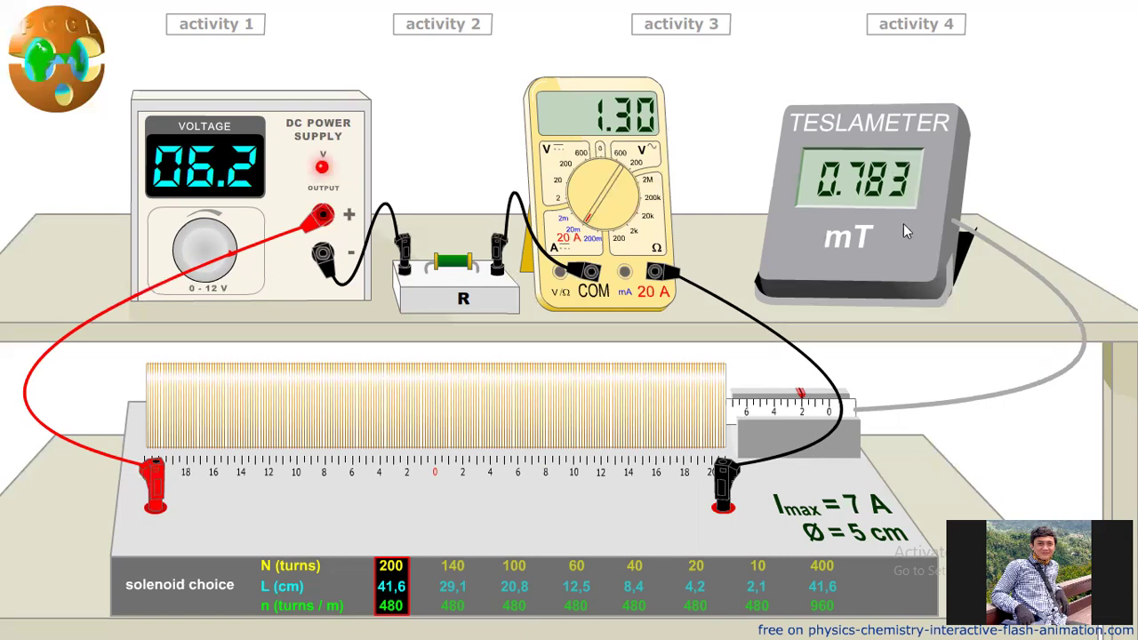
key(alt+Tab)
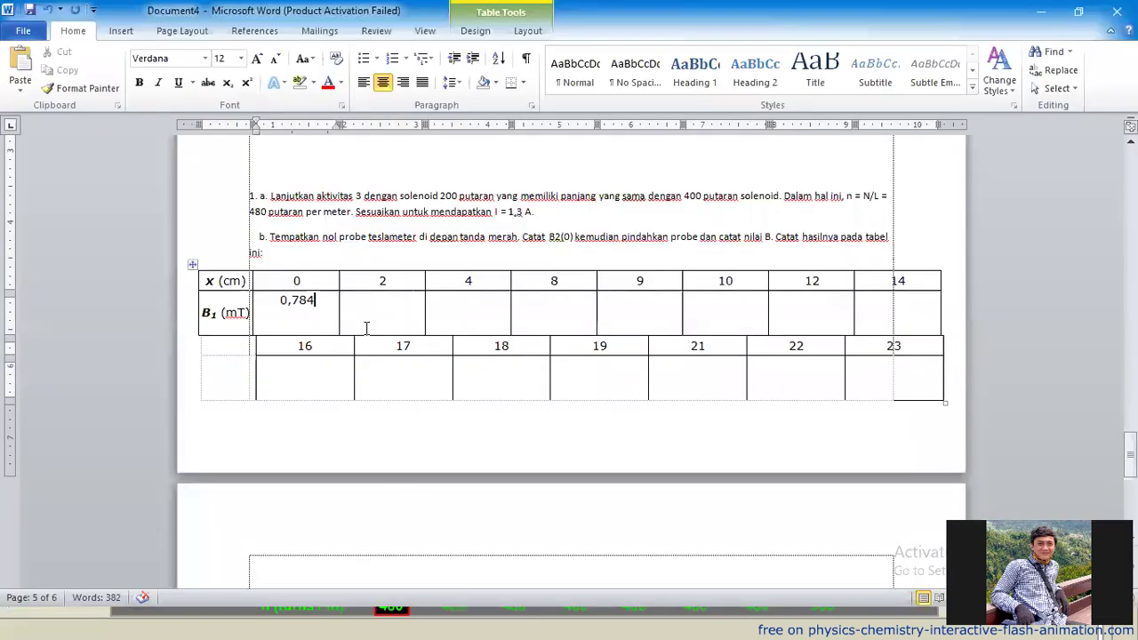
key(Tab)
text(0,783)
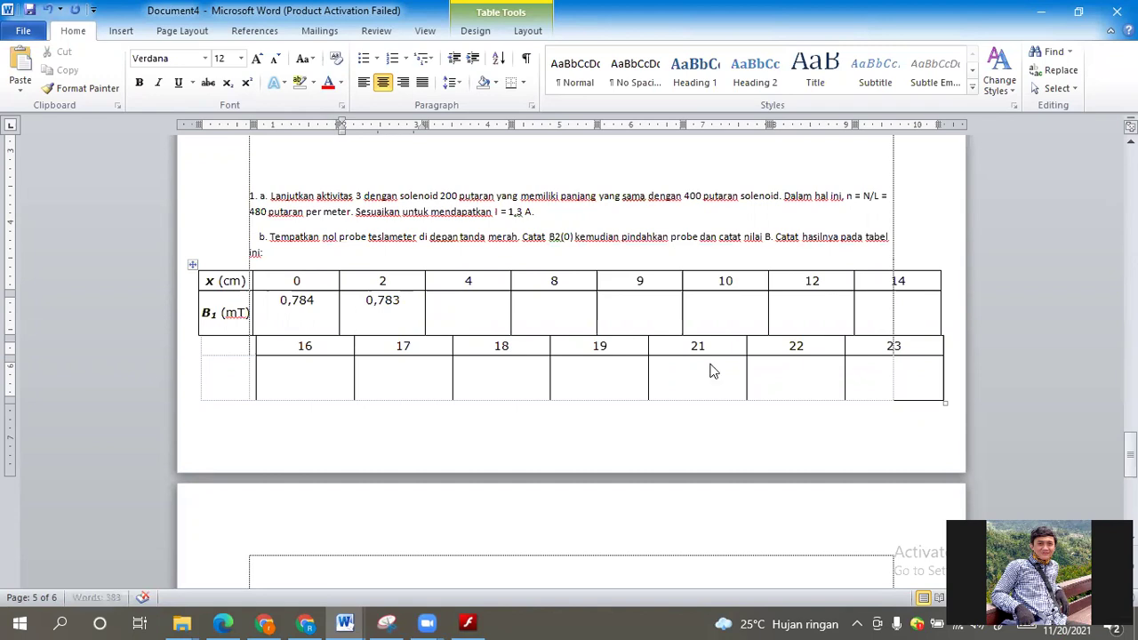
Step: Place the simulation's probe at about 4 cm and record 0,783 as B1 at x = 4 in the Word table
key(alt+Tab)
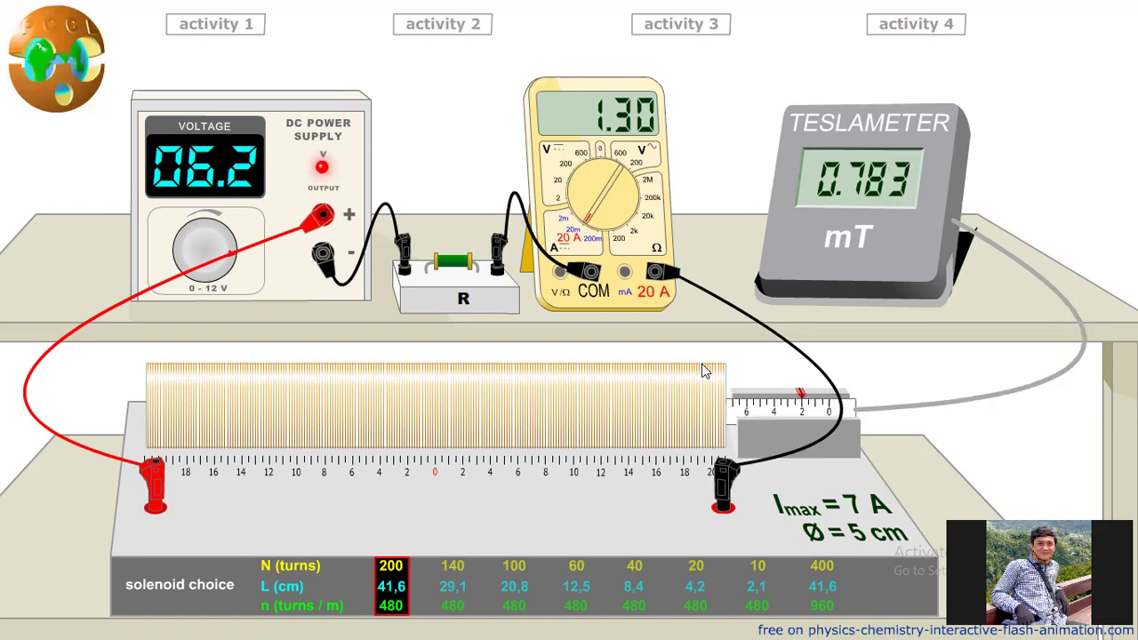
key(alt+Tab)
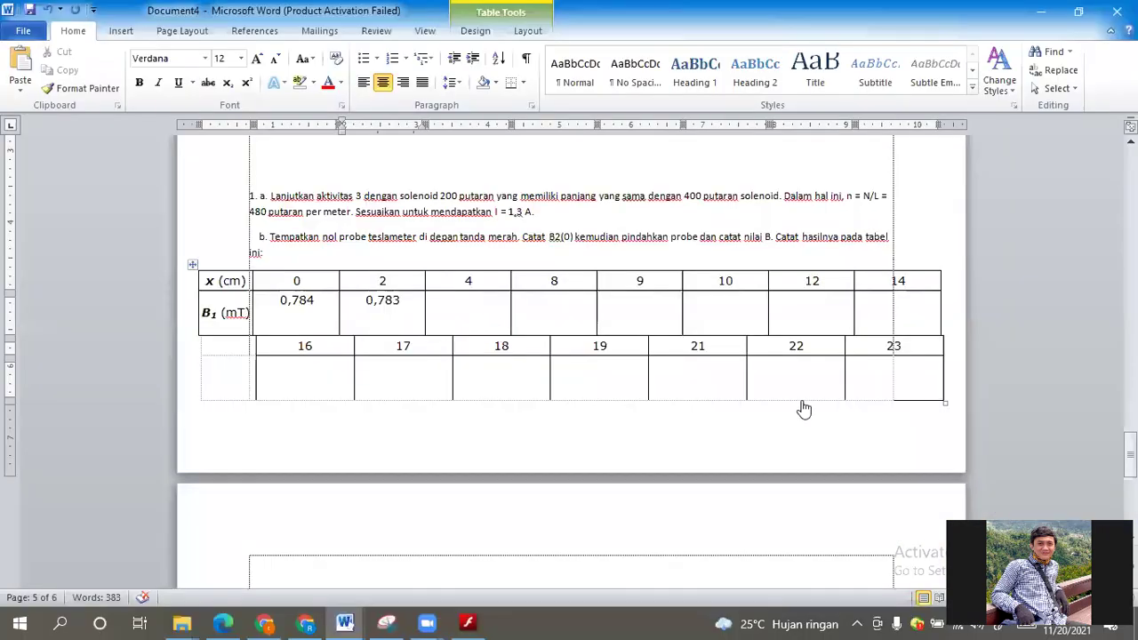
key(alt+Tab)
drag(840, 429, 825, 426)
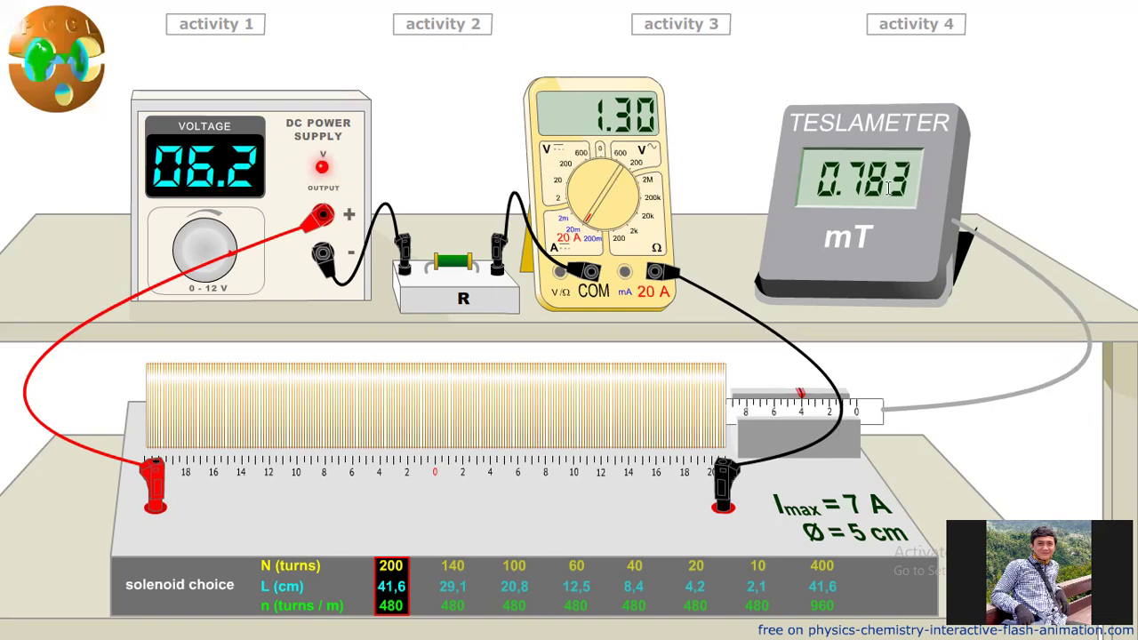
mouse_move(829, 424)
mouse_down()
mouse_move(770, 421)
mouse_move(827, 425)
mouse_up()
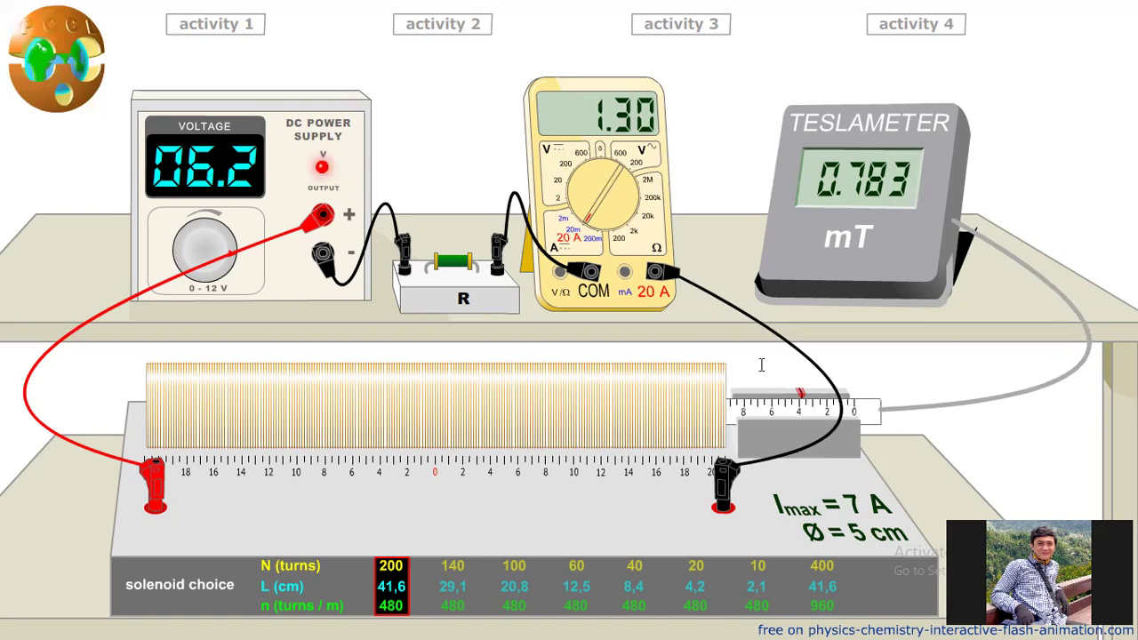
key(alt+Tab)
text(0,783)
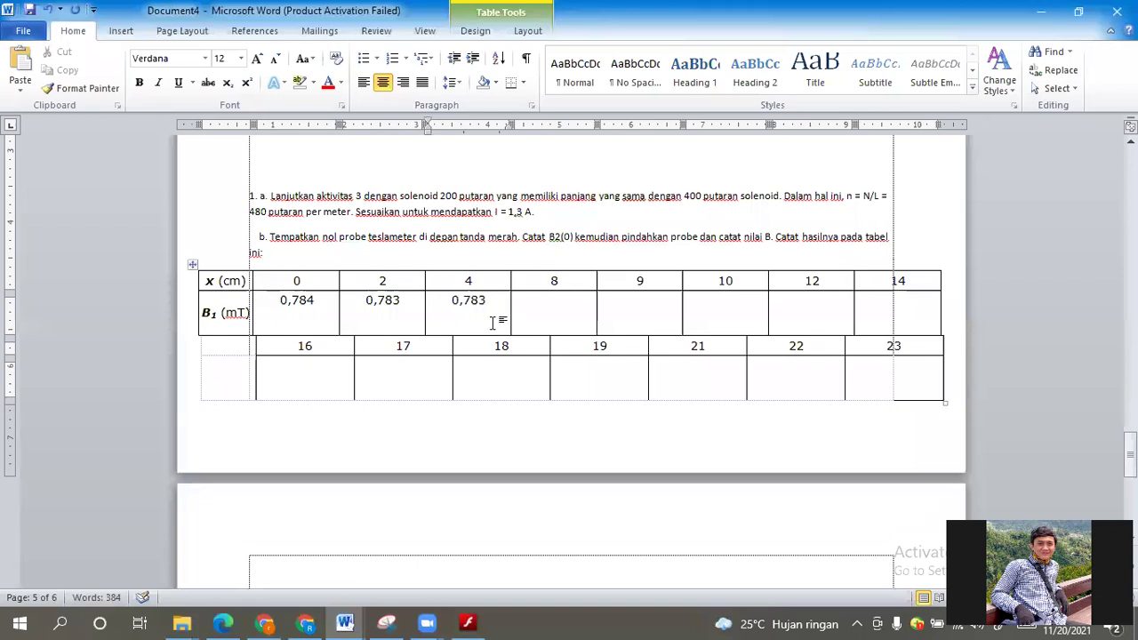
Step: Shift the simulation's probe to 8 cm and record 0,780 as B1 at x = 8 in the Word table
key(alt+Tab)
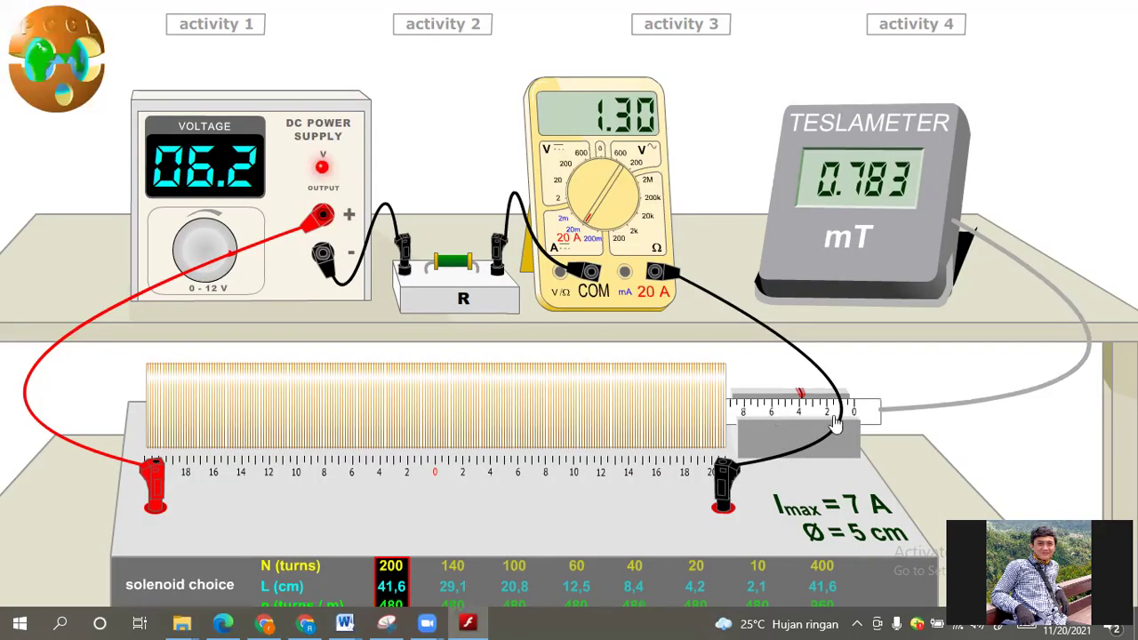
drag(839, 425, 842, 426)
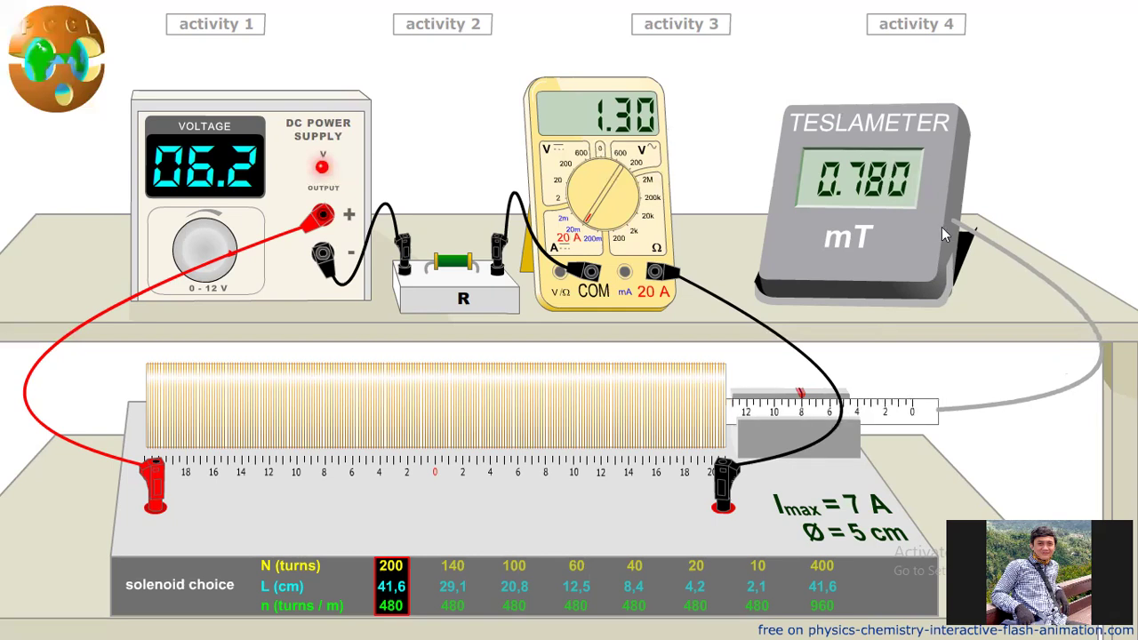
key(alt+Tab)
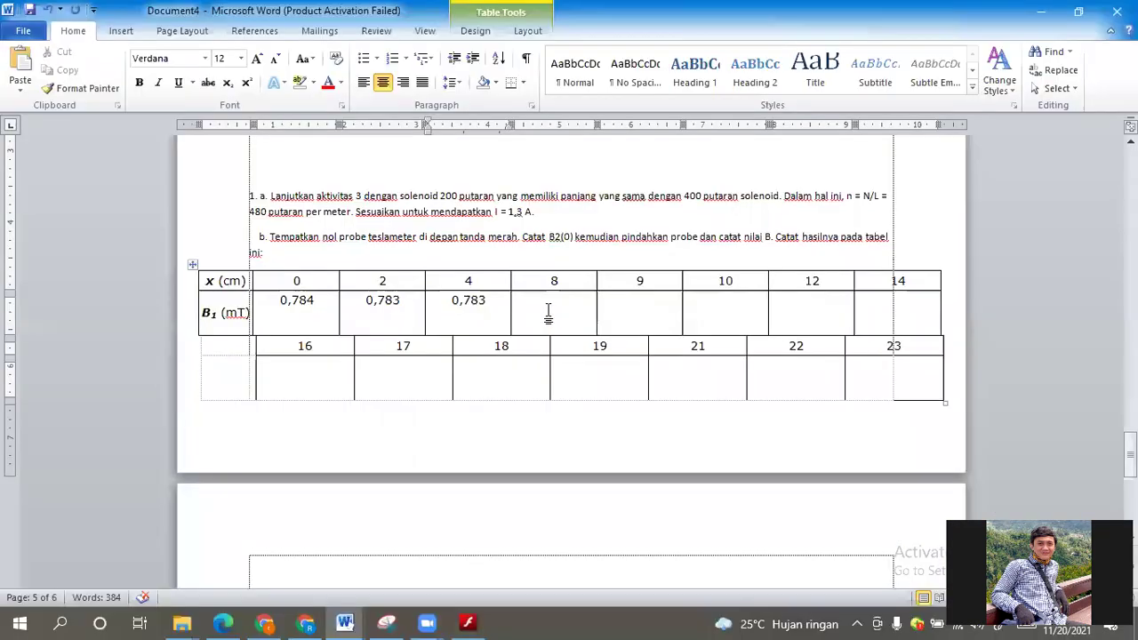
key(Tab)
text(0,789)
key(BackSpace)
text(0)
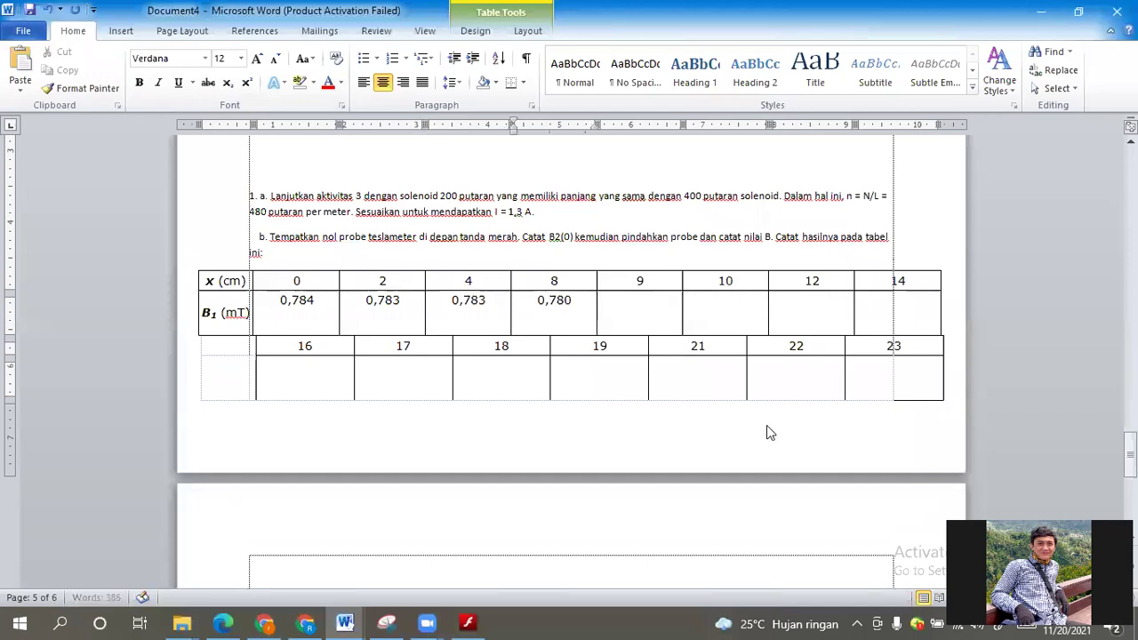
Step: Adjust the simulation's probe to 9 cm and record 0,779 as B1 at x = 9 in the Word table
key(alt+Tab)
click(818, 433)
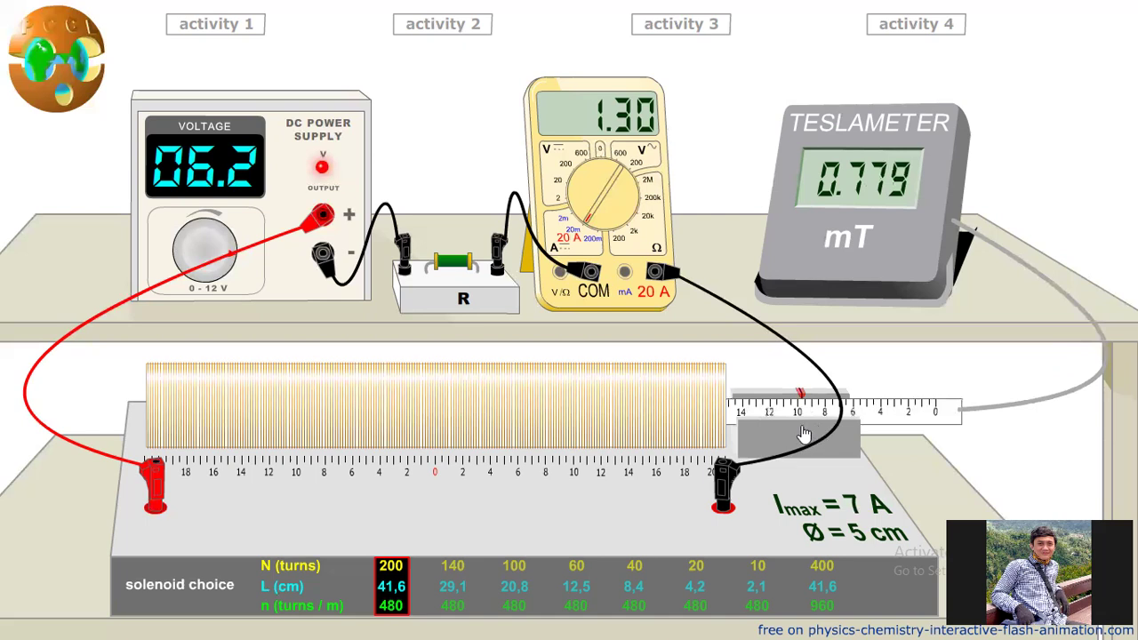
click(805, 434)
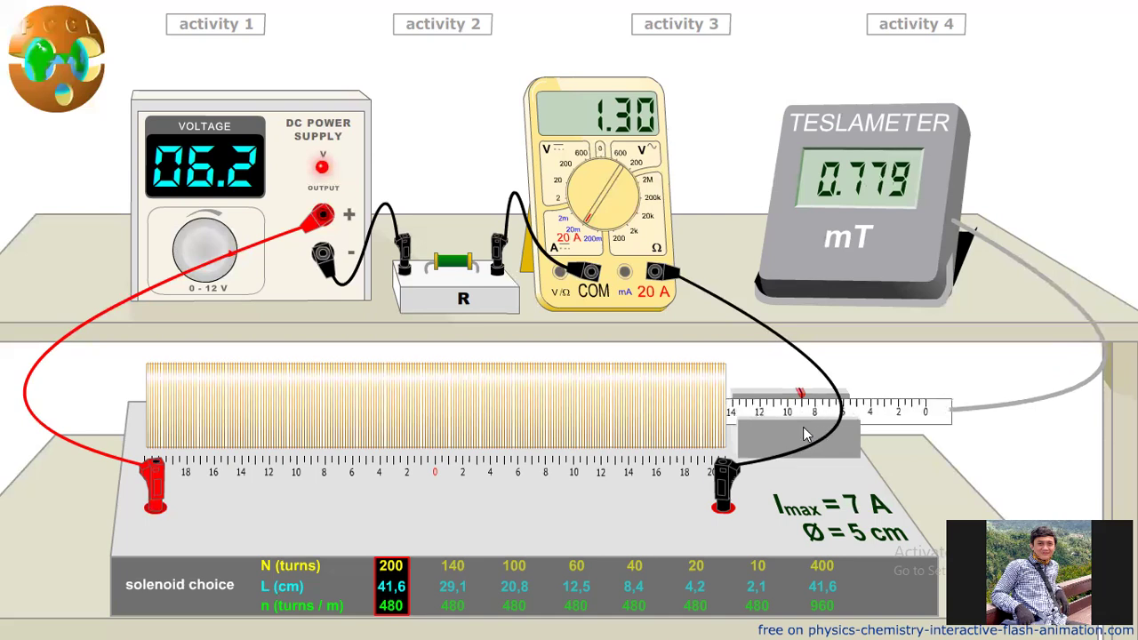
key(alt+Tab)
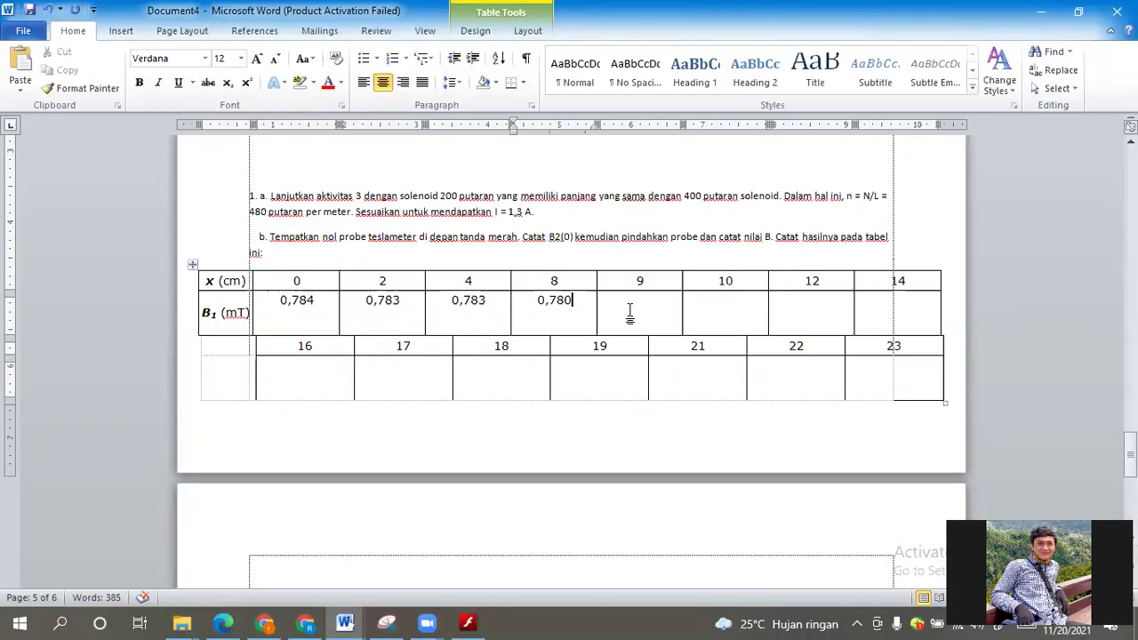
key(Tab)
text(0,779)
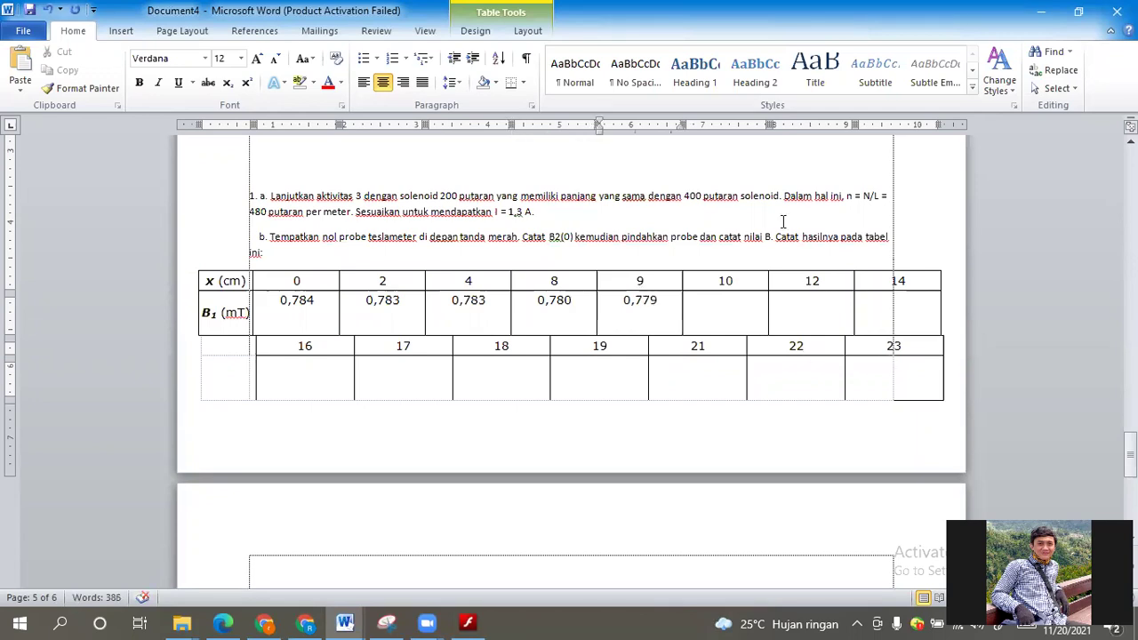
Step: Compare the 200-turn measurements with the B1 table of the 400-turn activity and return to the Kegiatan 3/3 page
scroll(829, 287, down, 4)
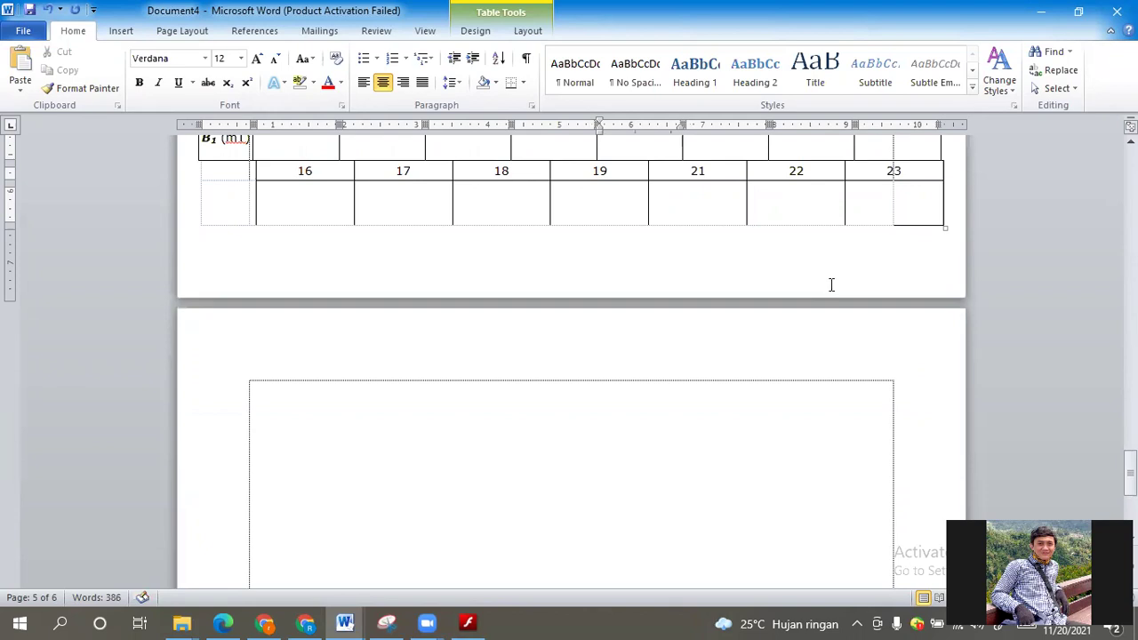
scroll(828, 285, up, 1)
scroll(305, 355, up, 3)
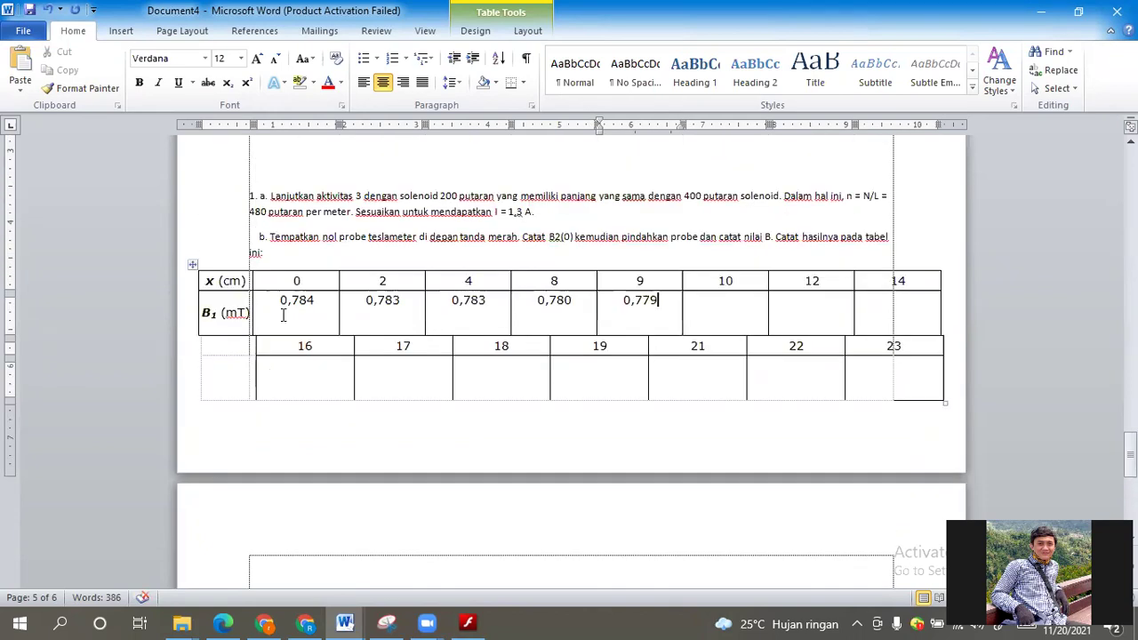
scroll(285, 315, up, 1)
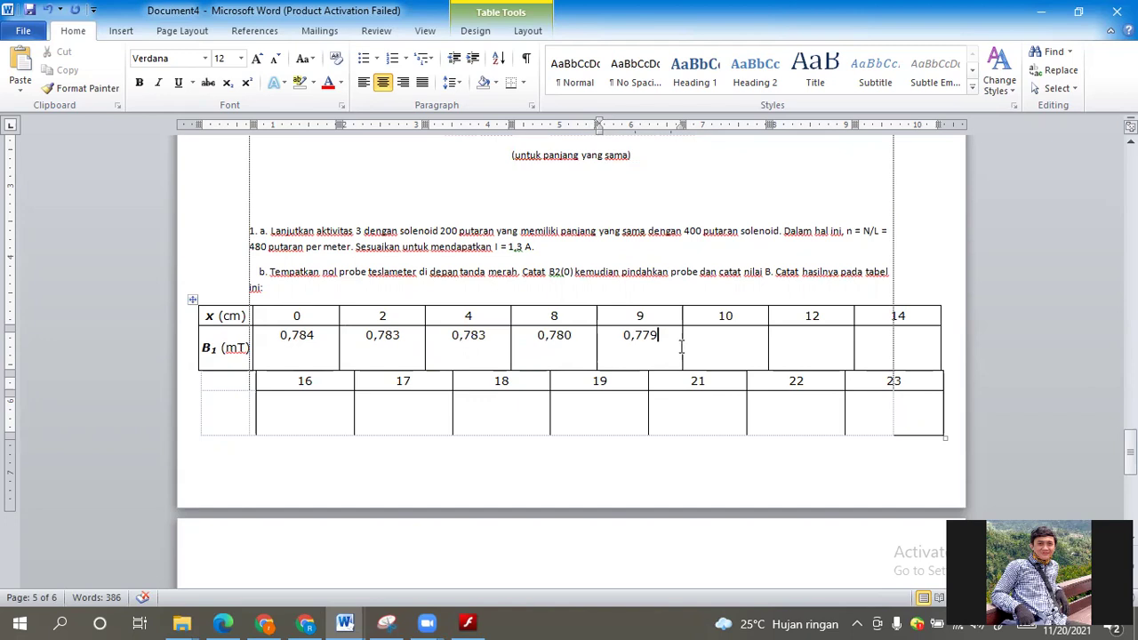
scroll(680, 345, up, 3)
scroll(681, 346, down, 10)
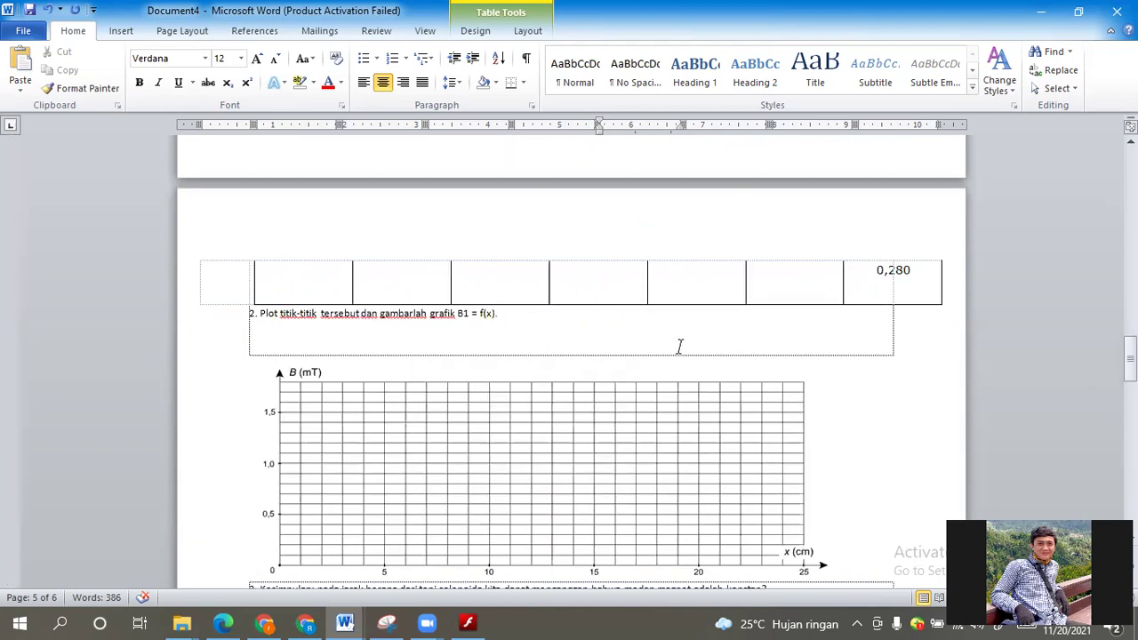
scroll(681, 345, up, 4)
scroll(679, 346, down, 3)
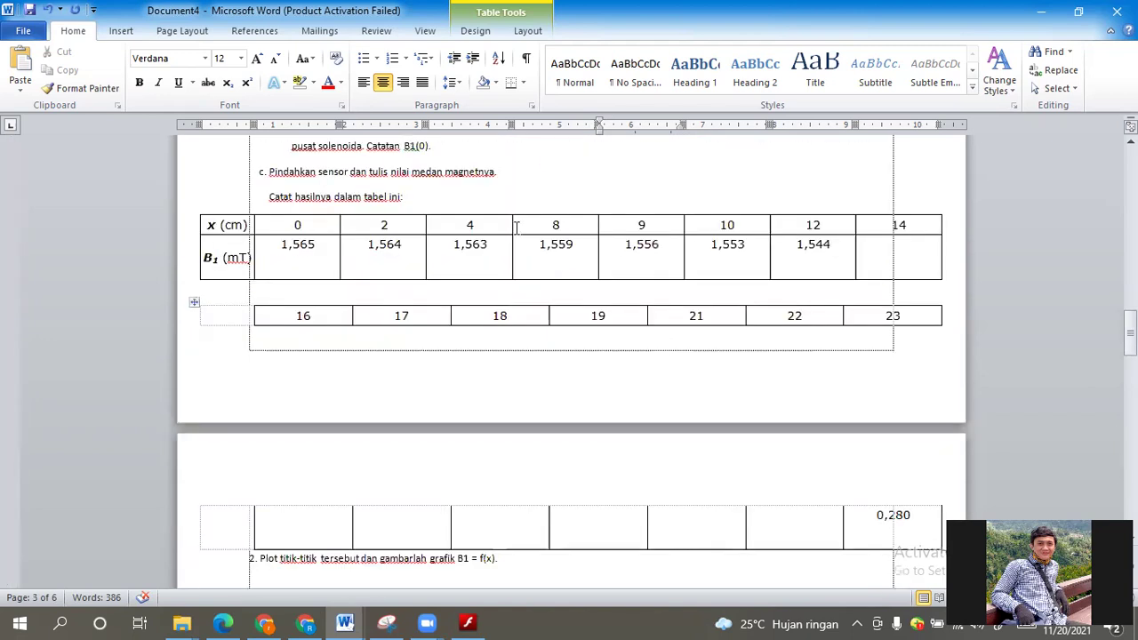
scroll(518, 223, up, 2)
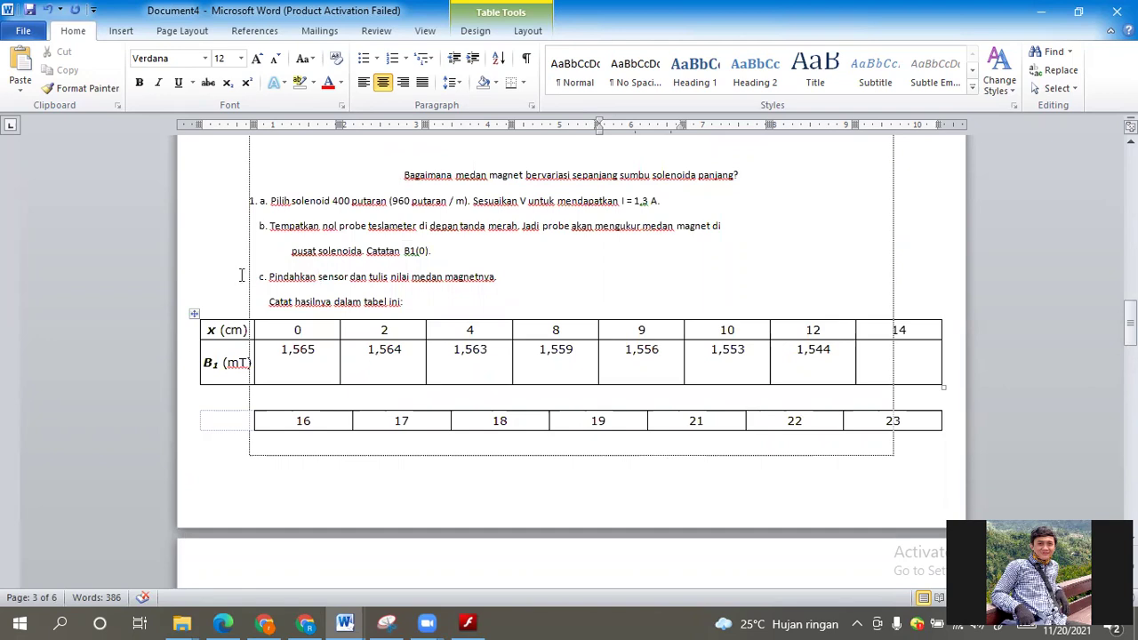
scroll(240, 276, down, 2)
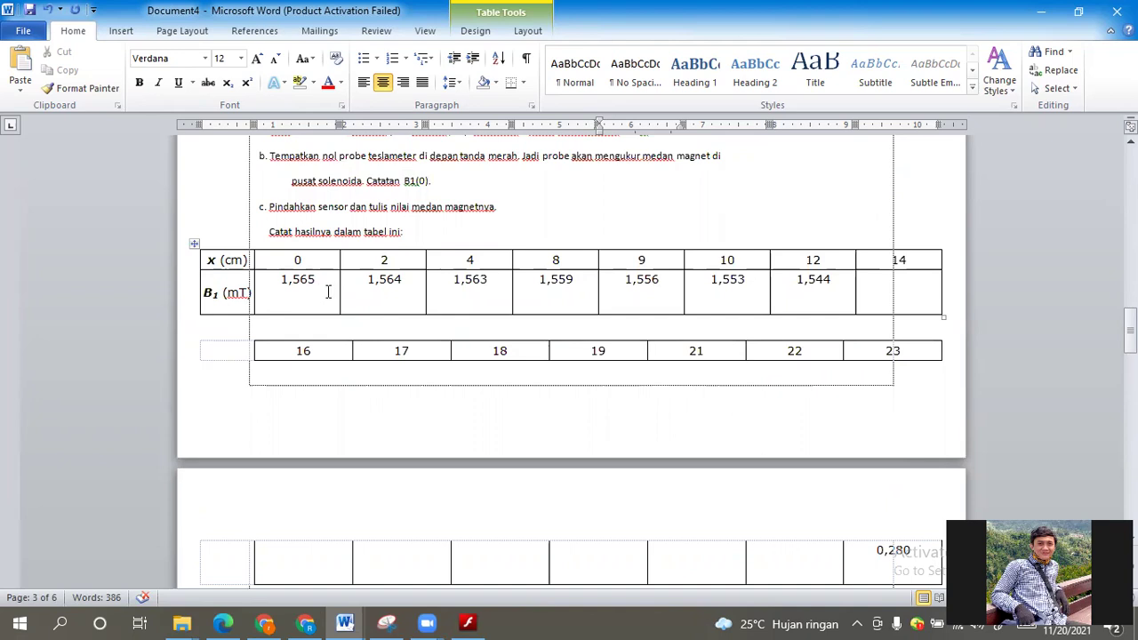
scroll(328, 292, down, 3)
scroll(327, 291, down, 10)
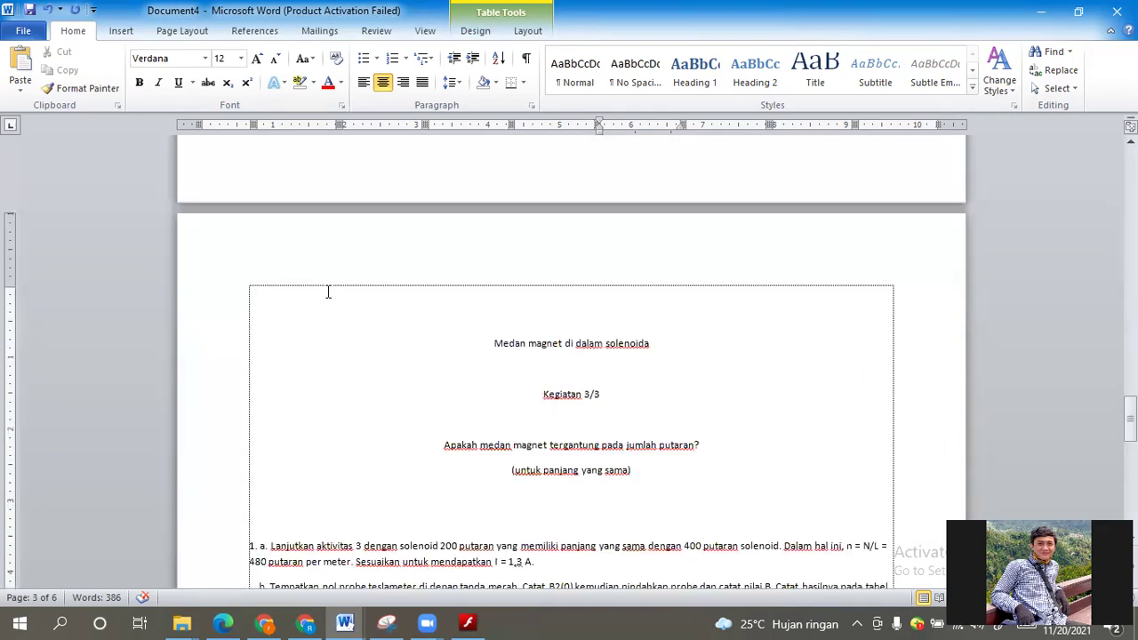
Step: Compare the 200-turn B1 values at x = 0 to 9 with the 400-turn table and review the 400-turn graph and conclusion
scroll(327, 291, down, 2)
scroll(208, 390, down, 3)
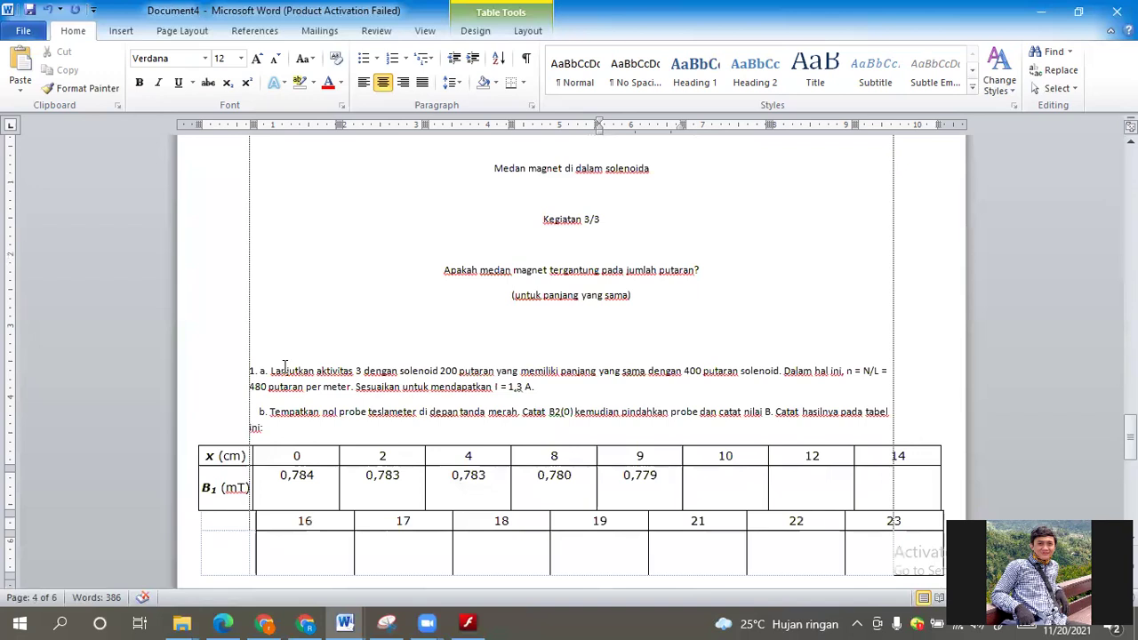
scroll(316, 386, down, 3)
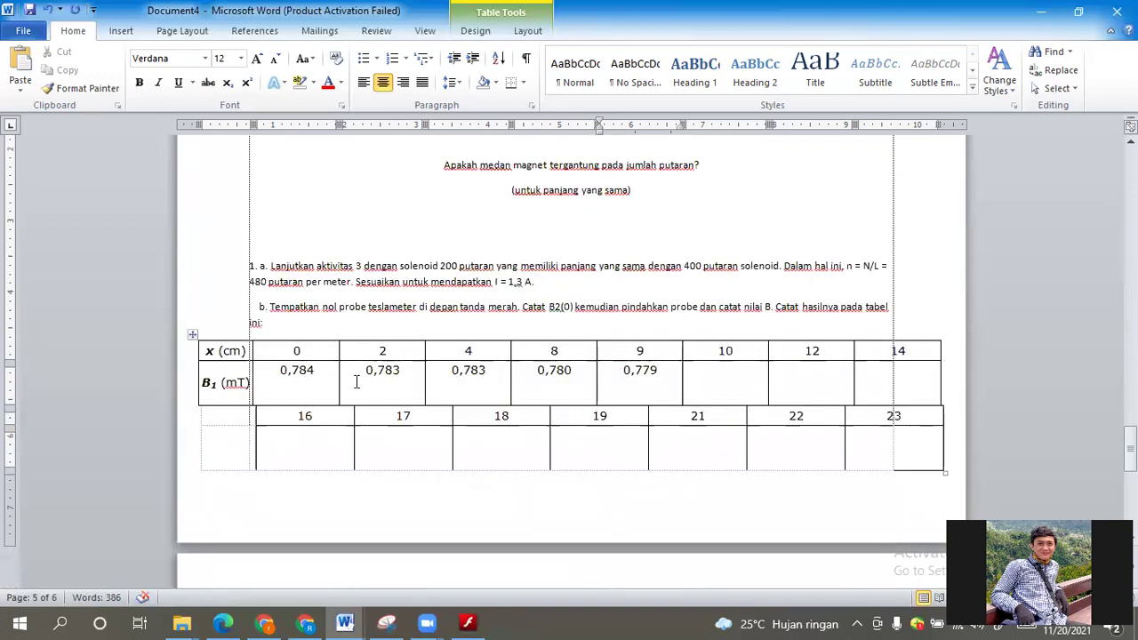
scroll(399, 363, down, 7)
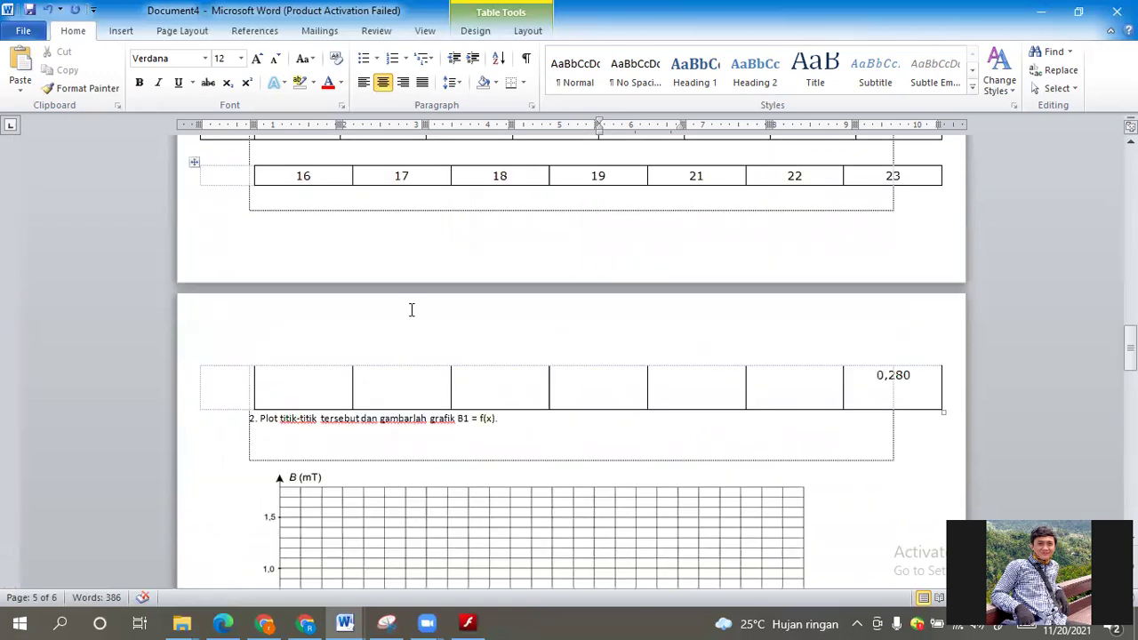
scroll(412, 309, up, 6)
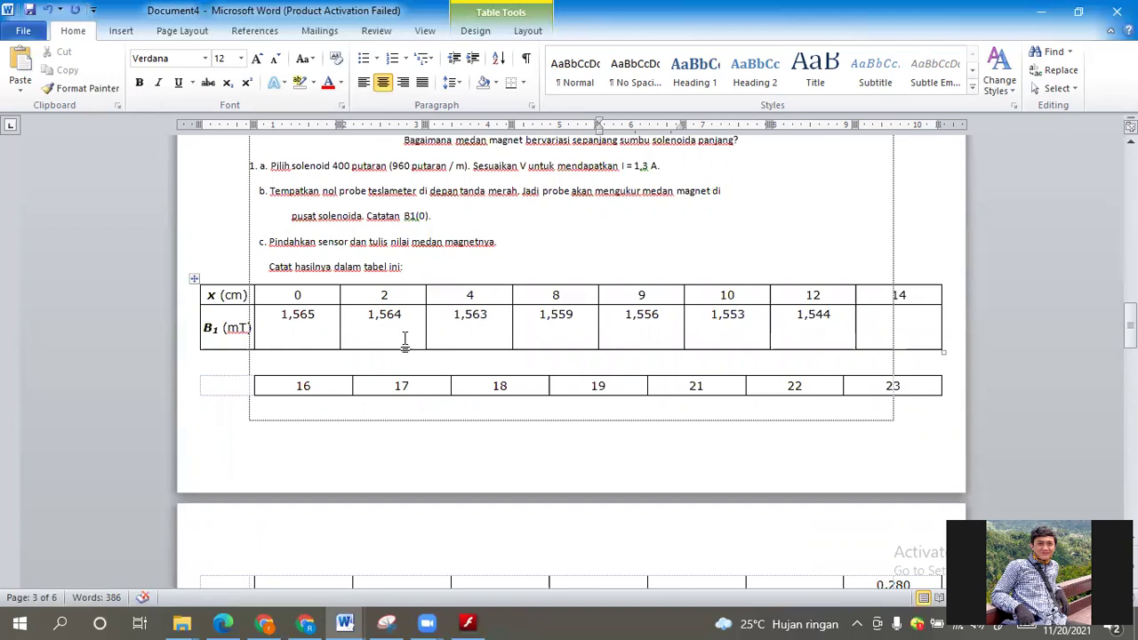
scroll(414, 325, down, 11)
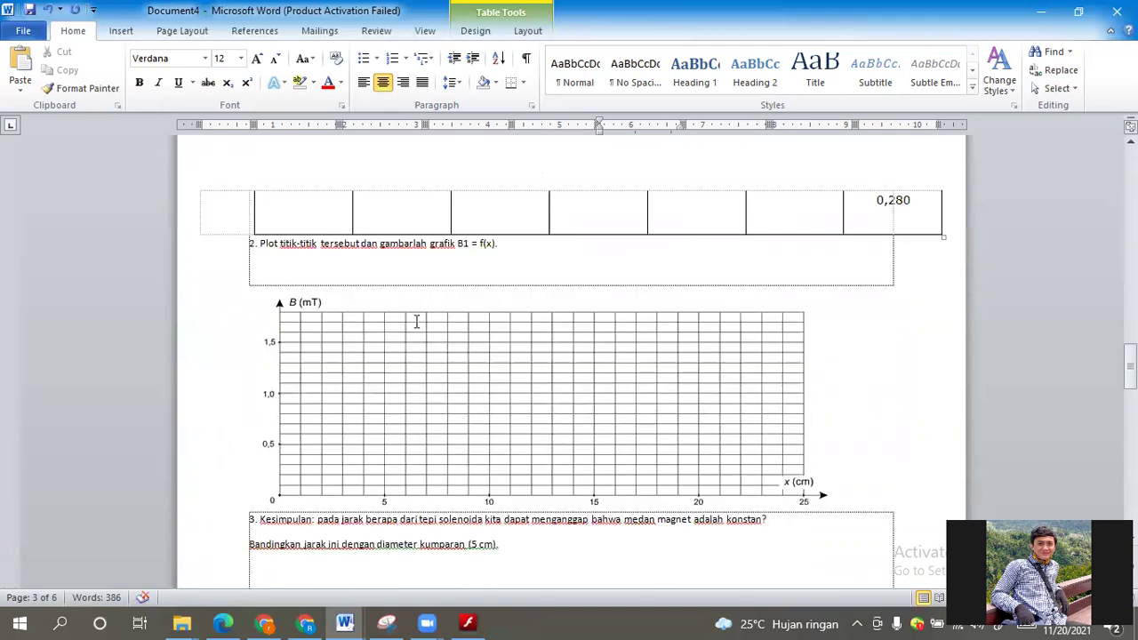
scroll(415, 321, down, 10)
scroll(385, 332, up, 20)
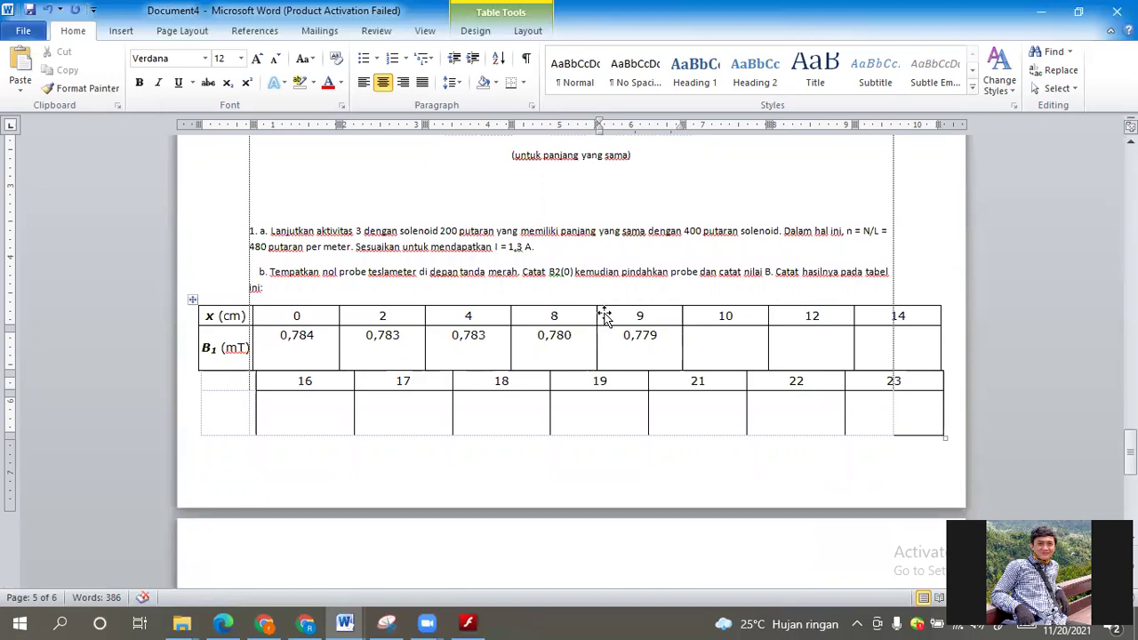
scroll(602, 313, down, 4)
scroll(467, 269, up, 3)
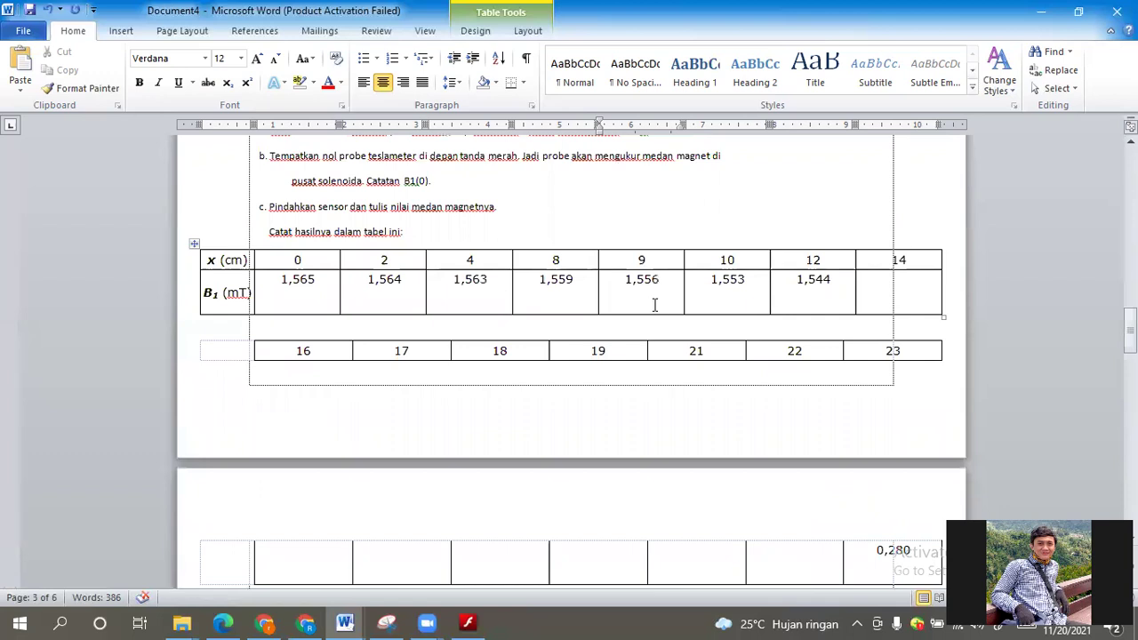
scroll(654, 305, down, 4)
scroll(654, 306, down, 6)
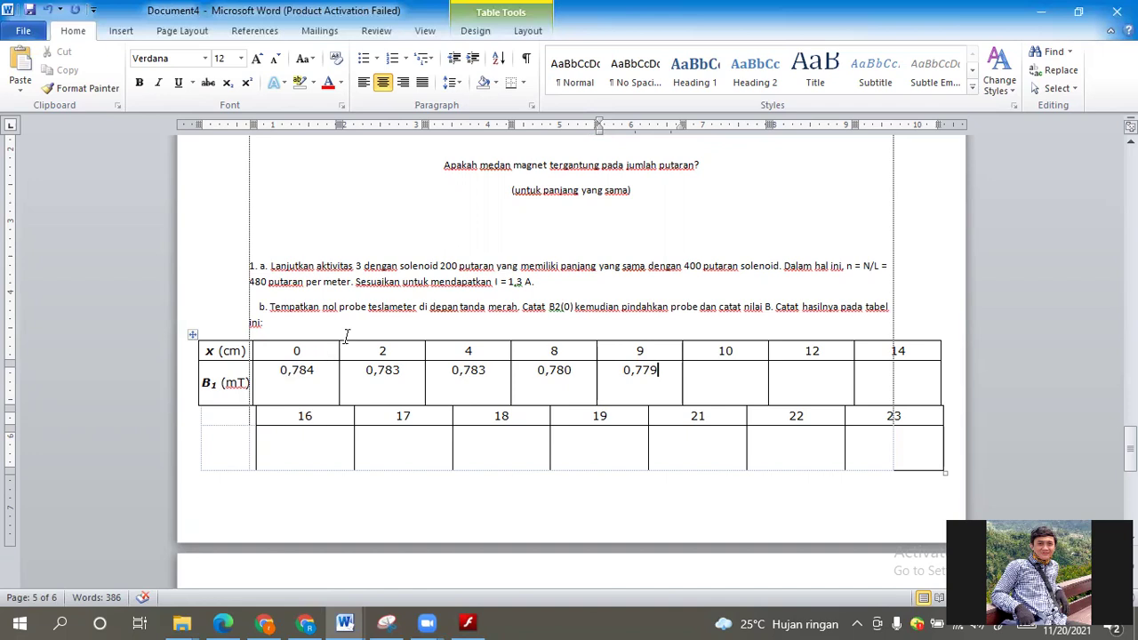
scroll(347, 336, up, 10)
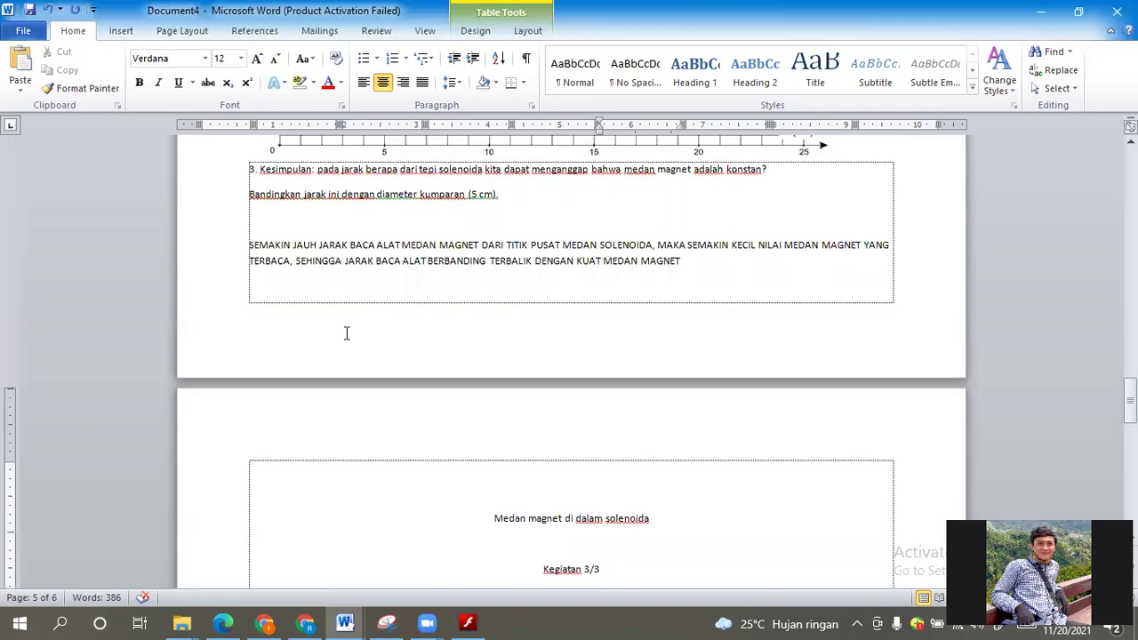
scroll(347, 333, down, 10)
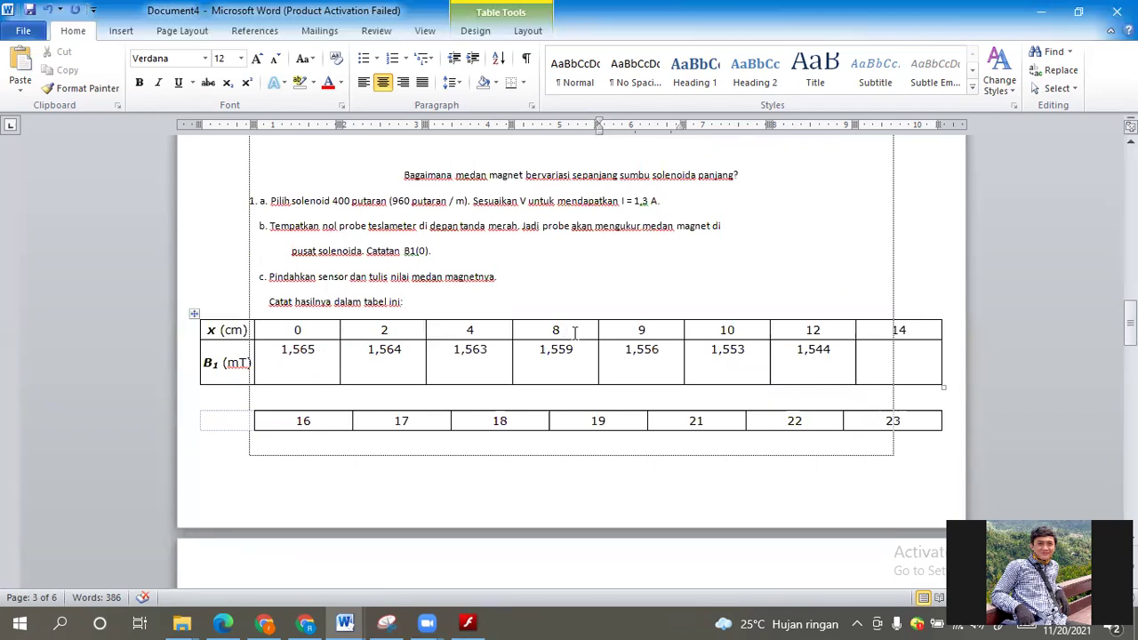
scroll(574, 332, down, 4)
scroll(574, 333, down, 20)
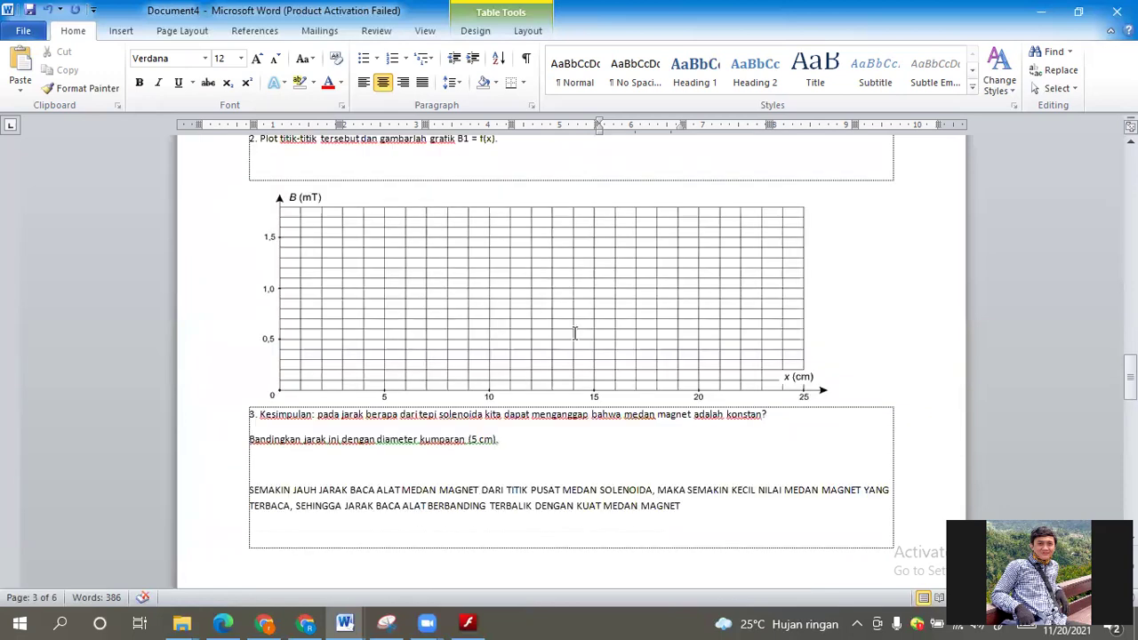
scroll(574, 333, down, 9)
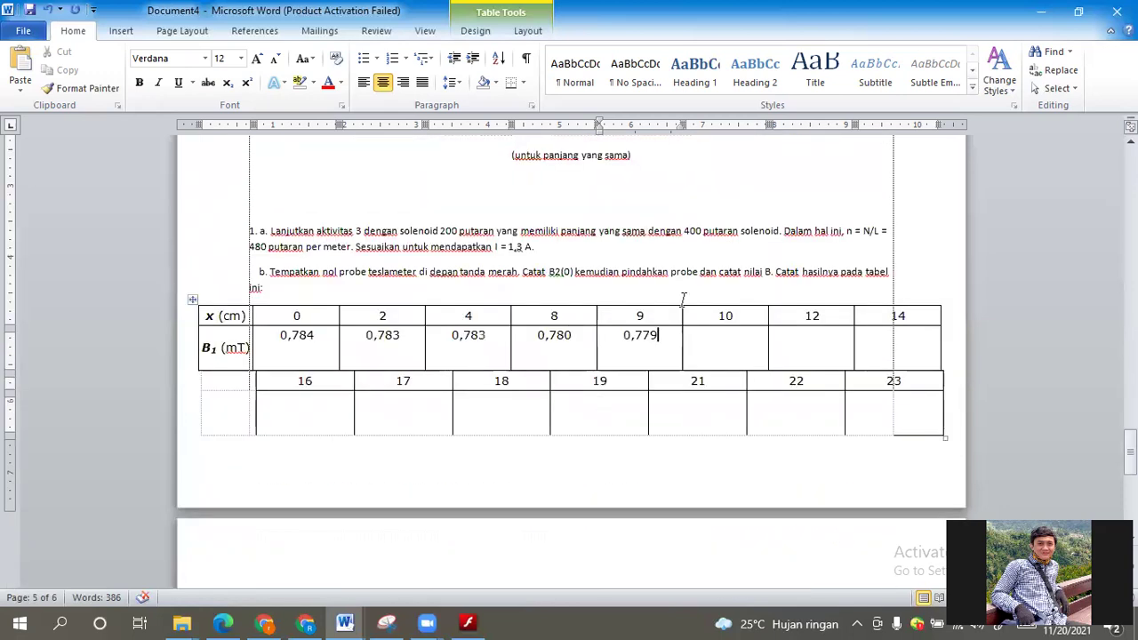
Step: Write the heading "KESIMPULAN PERCOBAAN ADALAH" in the empty box on the page after the 200-turn tables
scroll(606, 281, down, 3)
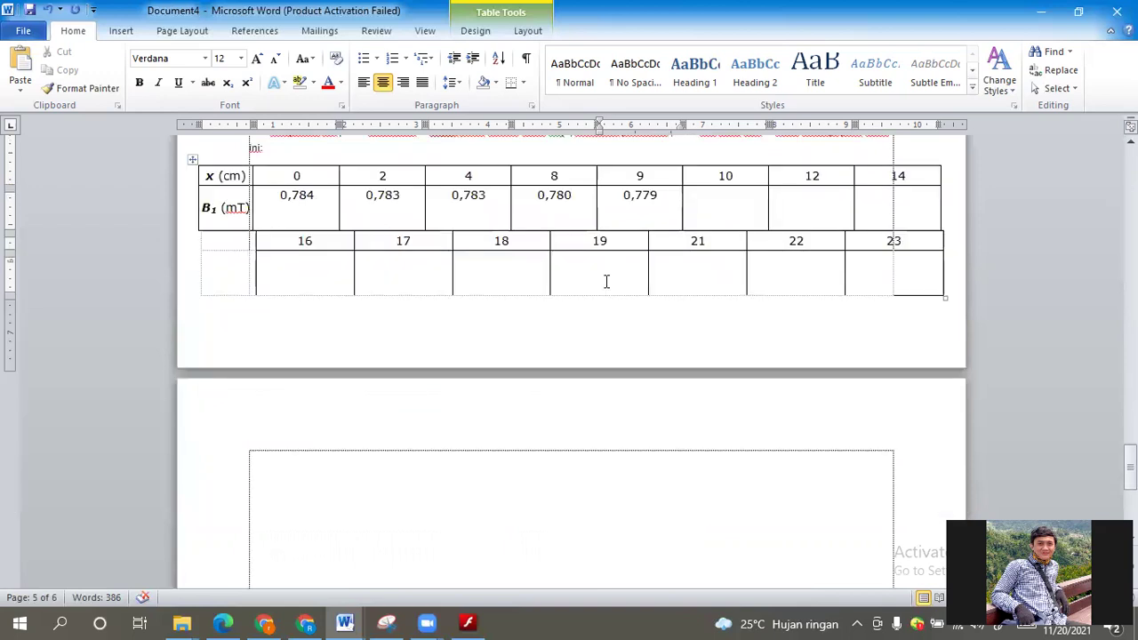
scroll(606, 282, down, 6)
scroll(606, 282, up, 9)
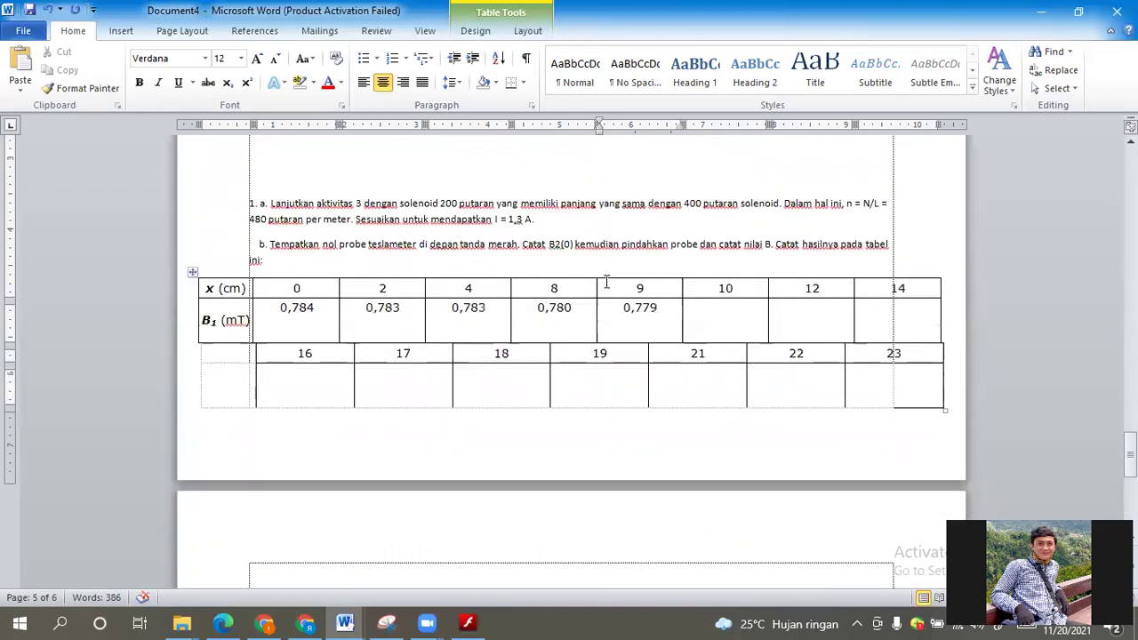
click(462, 449)
text(x)
text(ESIPU)
text(MLANA)
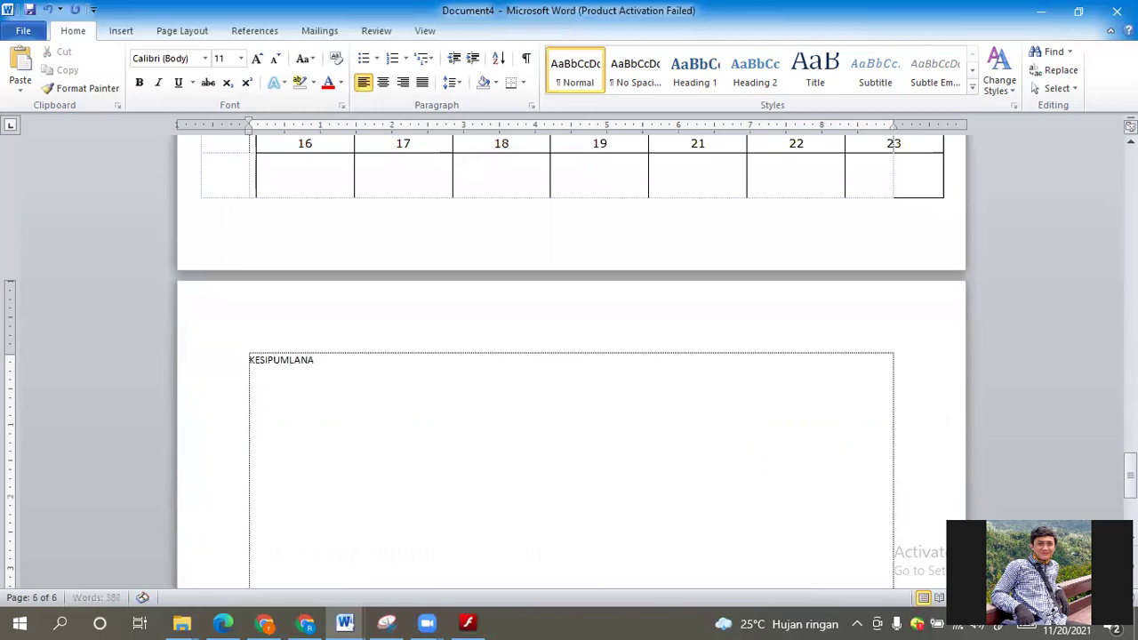
key(BackSpace)
key(BackSpace)
key(BackSpace)
key(BackSpace)
key(BackSpace)
key(BackSpace)
key(BackSpace)
key(BackSpace)
text(MPULAN PERCOBAAN ADALAH)
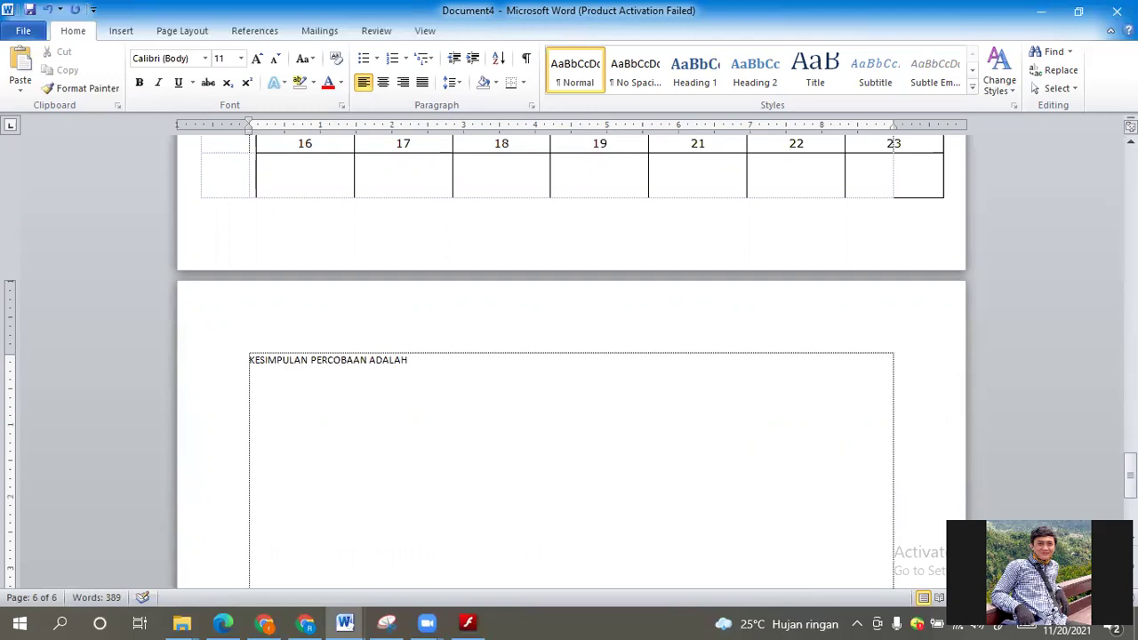
Step: Add below the heading: "SEMAKIN BANYAK LILITAN KUMPARAN YANG DIGUNAKAN MAKA SEMAKI BESAR NILAI MEDAN MAGNET YANG DIHASILKAN, SEHINGG JUMLAH LILITAN BERBADING LURUS DENGAN KUAT MEDAN MAGNET."
key(Return)
text(SEMAKIN BANYAK LILI)
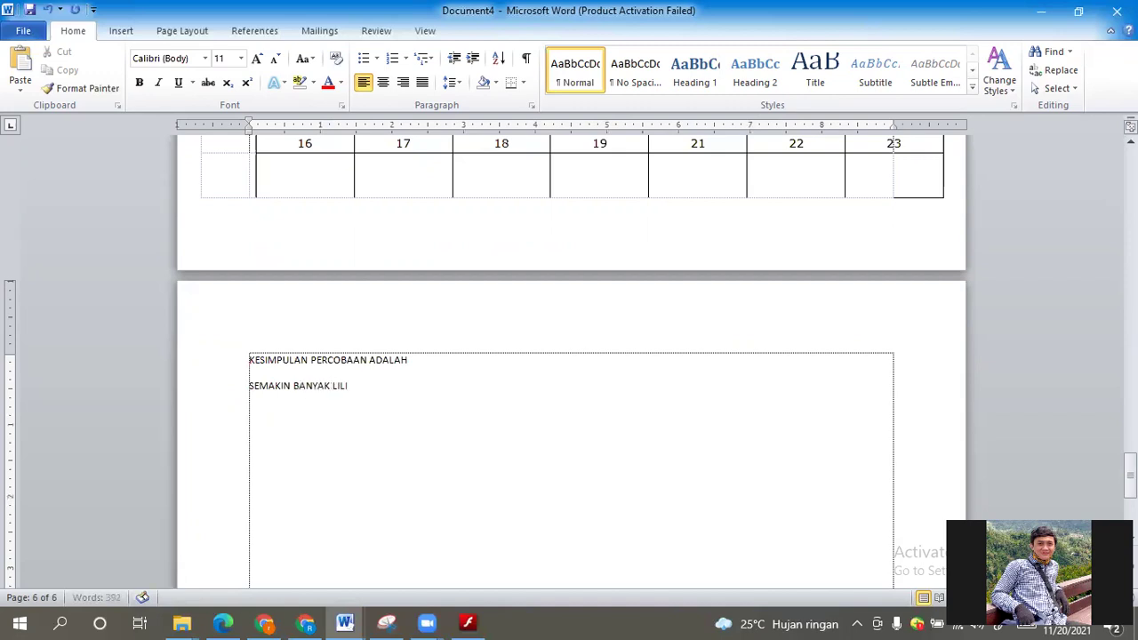
text(TAN KUPAR)
key(BackSpace)
key(BackSpace)
key(BackSpace)
text(MPARAN YANG DIGU)
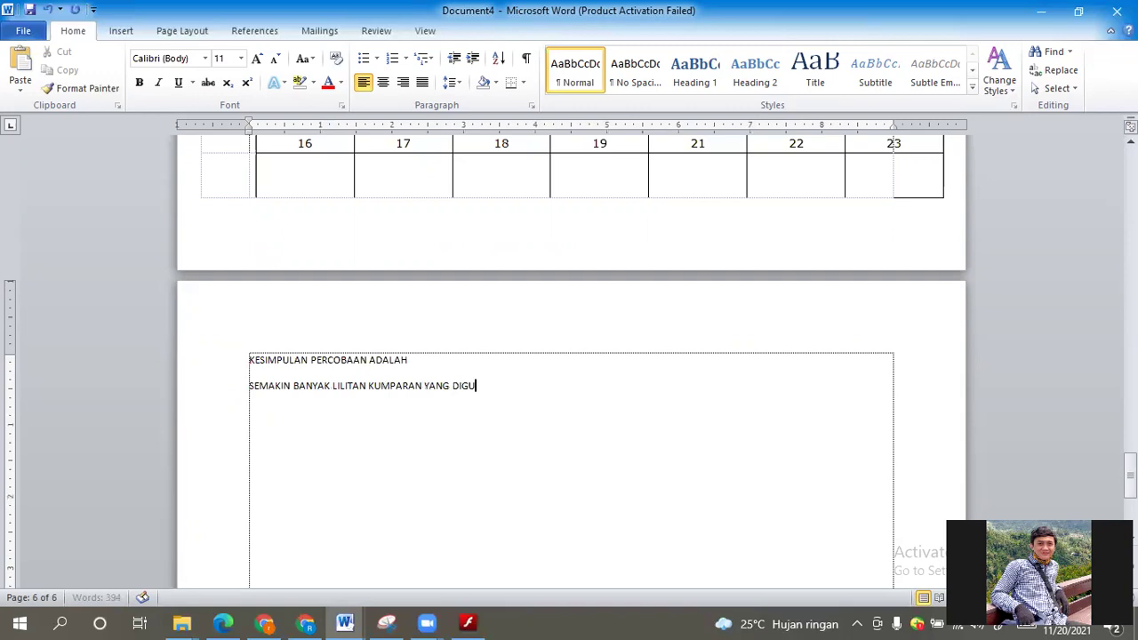
text(NAKAN MAKA SEMAKI BESAR NILAI MEDAN MAGNET YANG DIHASILKAN, SEHINGG JUMLAH LILITAN BERBADING LURUS DENGAN JUM)
key(BackSpace)
key(BackSpace)
key(BackSpace)
text(KUAT)
text( MEND)
key(BackSpace)
key(BackSpace)
text(DA)
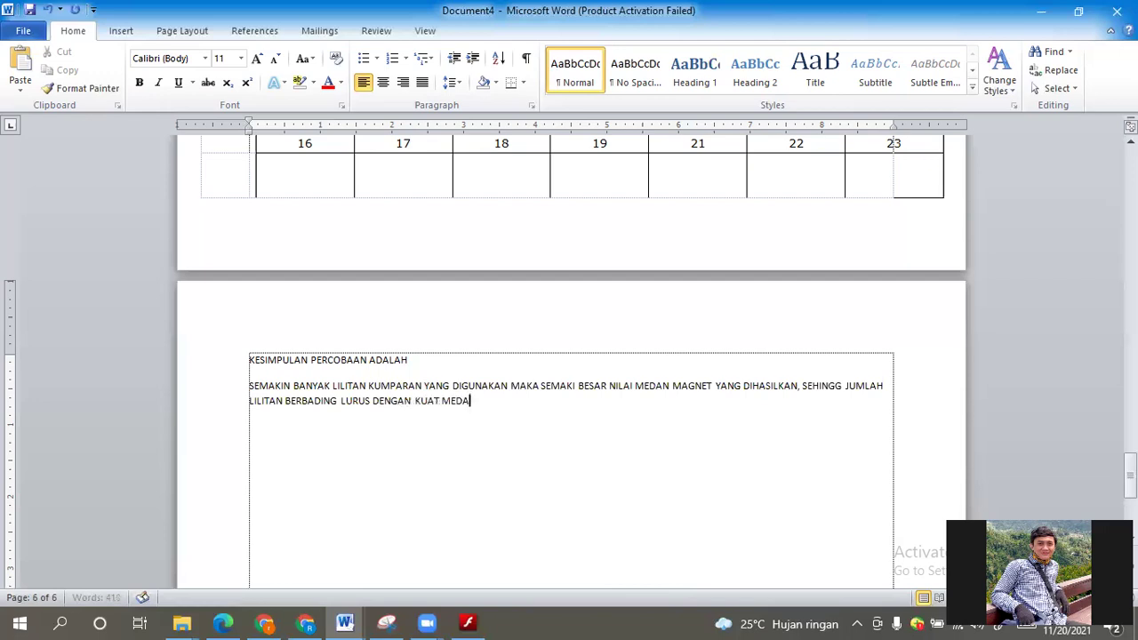
text(N MAGNET)
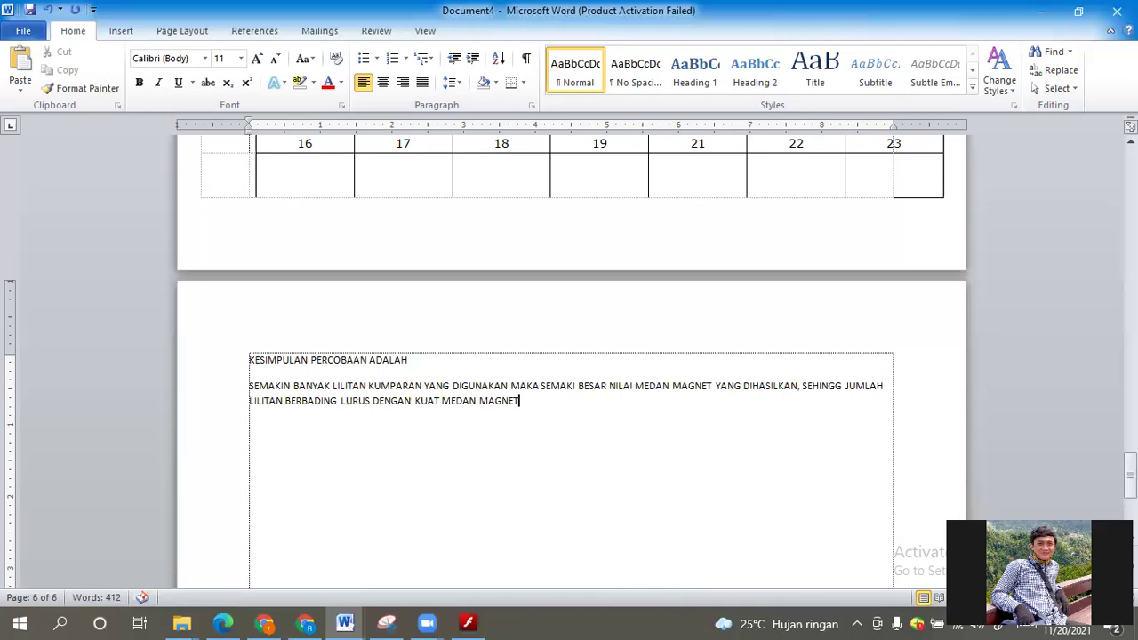
text(.)
Step: Start a numbered list below the paragraph with the item "KUAT ARUS LISTRIK BERBANDING LURUS DENGAN KUAT MEDAN MAGNET"
key(Return)
text(1. KUAT ARU)
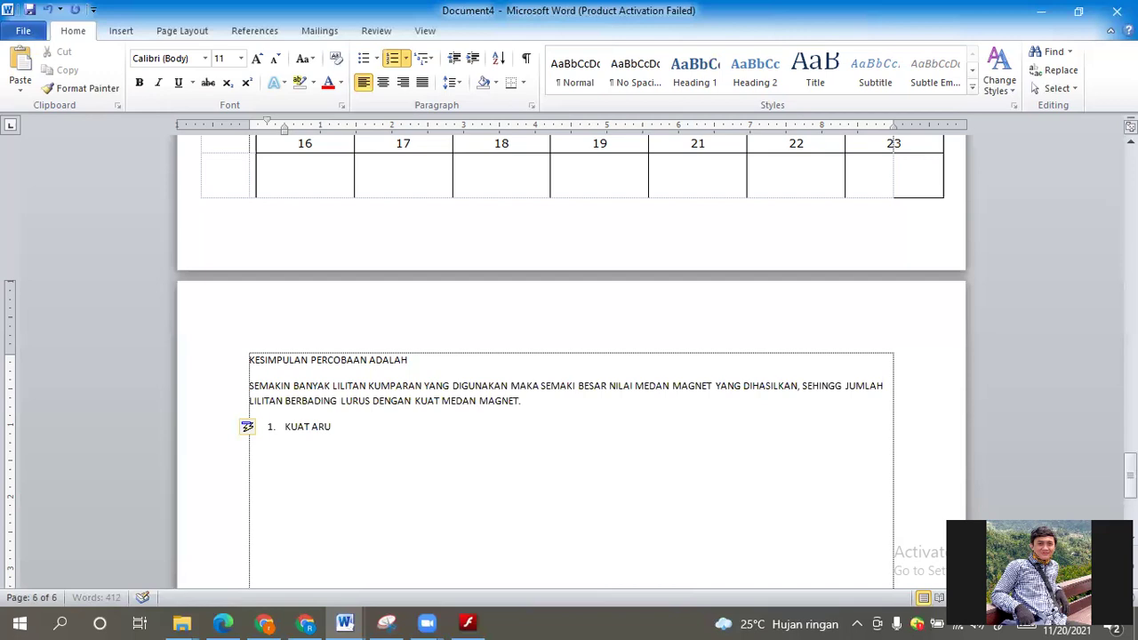
text(S LISTRIK BERBANDING LURUS DENGAN KUAT MEDAN MAGNET)
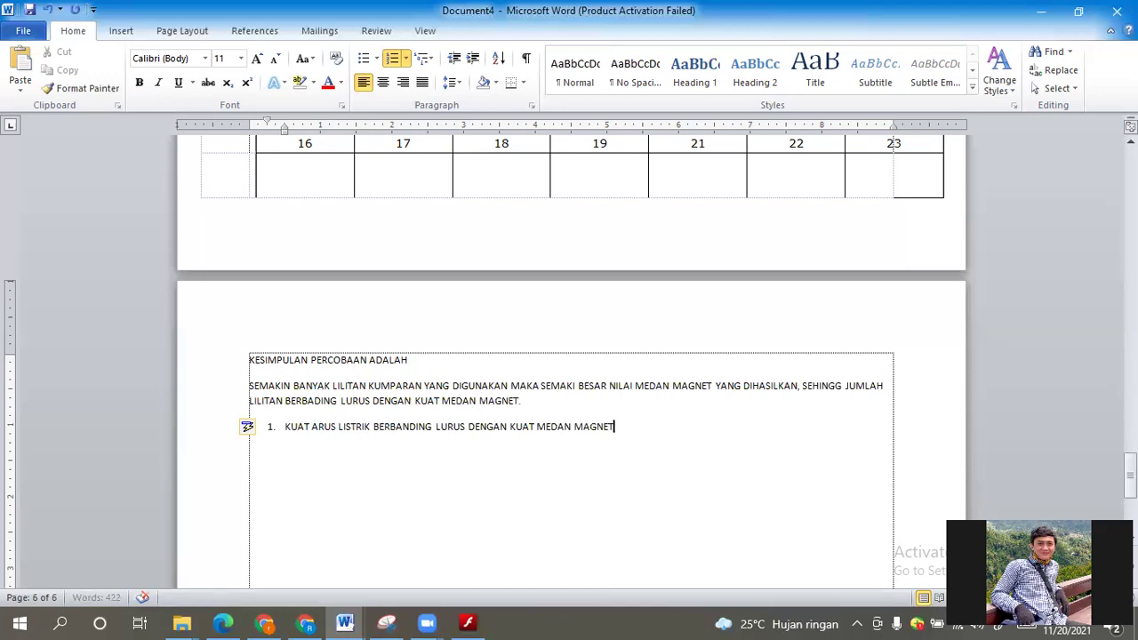
Step: Add list item 2, "SEMAKIN JAUH JARAK UKUR ALAT MEDAN MAGNET DARI TITIK PUSAT MAGNET SOLENOIDA, MAKA SEMAKIN KECIL NILAI MEDAN MAGNET", and start item 3
key(Return)
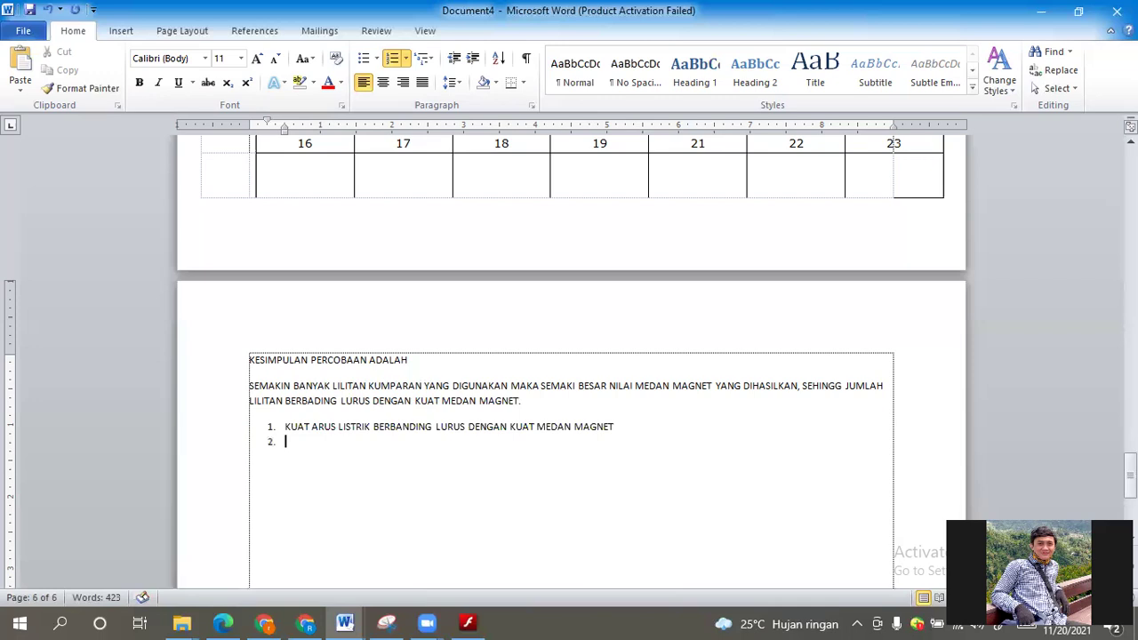
text(SEMAKIN JAUH JARAK UKUR ALAT MEDAN MAGNET DARI TITIK PUSAT MAGNET SOLENOIDA, MAKA SEMAKIN KECIL NILAI MEDAN MAGN)
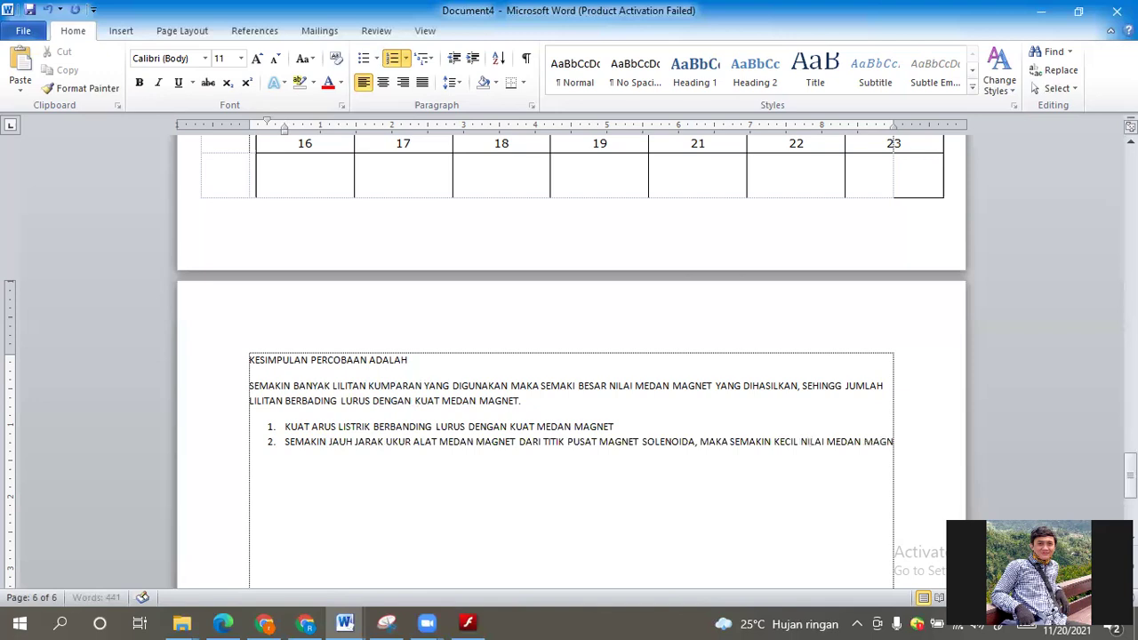
text(ET)
key(Return)
text(SEMAKIN BANYA)
key(BackSpace)
key(BackSpace)
text(A)
key(BackSpace)
text(YAK LILITAN KUMPARAN)
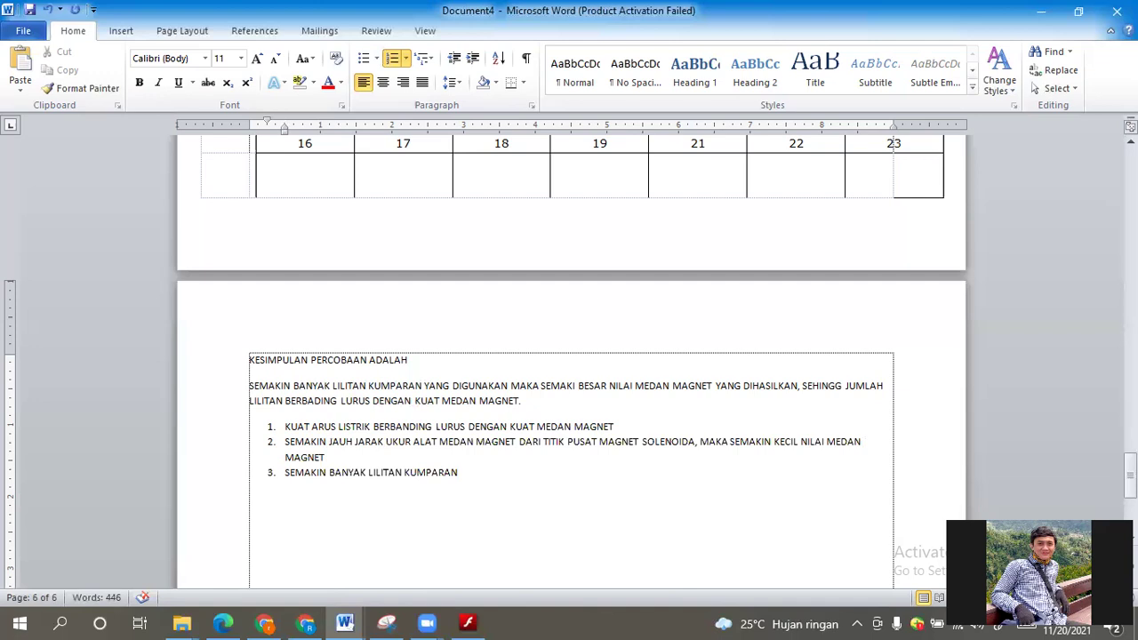
key(BackSpace)
key(ctrl+BackSpace)
key(ctrl+BackSpace)
key(ctrl+BackSpace)
key(BackSpace)
key(BackSpace)
key(BackSpace)
key(BackSpace)
key(BackSpace)
key(BackSpace)
key(BackSpace)
key(BackSpace)
Step: Write "LILITAN KUMPARAN BERBANDING LURUS DENGAN KUAT MEDAN MAGNET." as the third list item
text(LILITAN KUMPARAN BERBANDING LURUS DENGAN KUAT MEDAN MAGNET.)
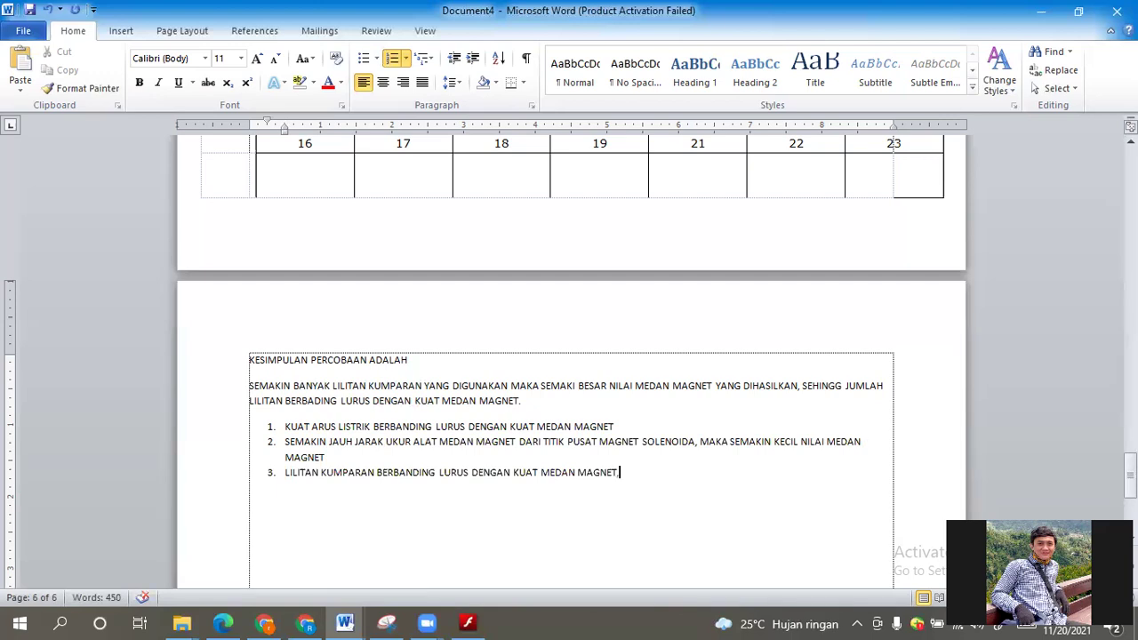